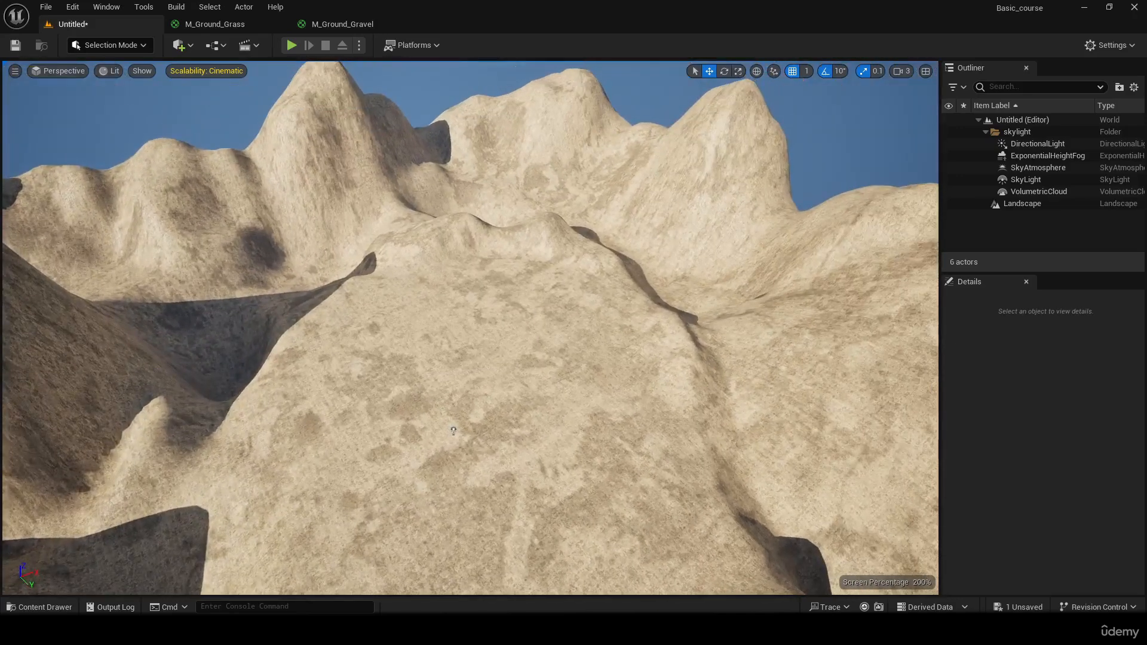
Step: Create a new material asset in the project's Materials folder
mouse_move(454, 430)
right_mouse_down()
mouse_move(483, 441)
mouse_move(472, 435)
right_mouse_up()
key("ctrl+space")
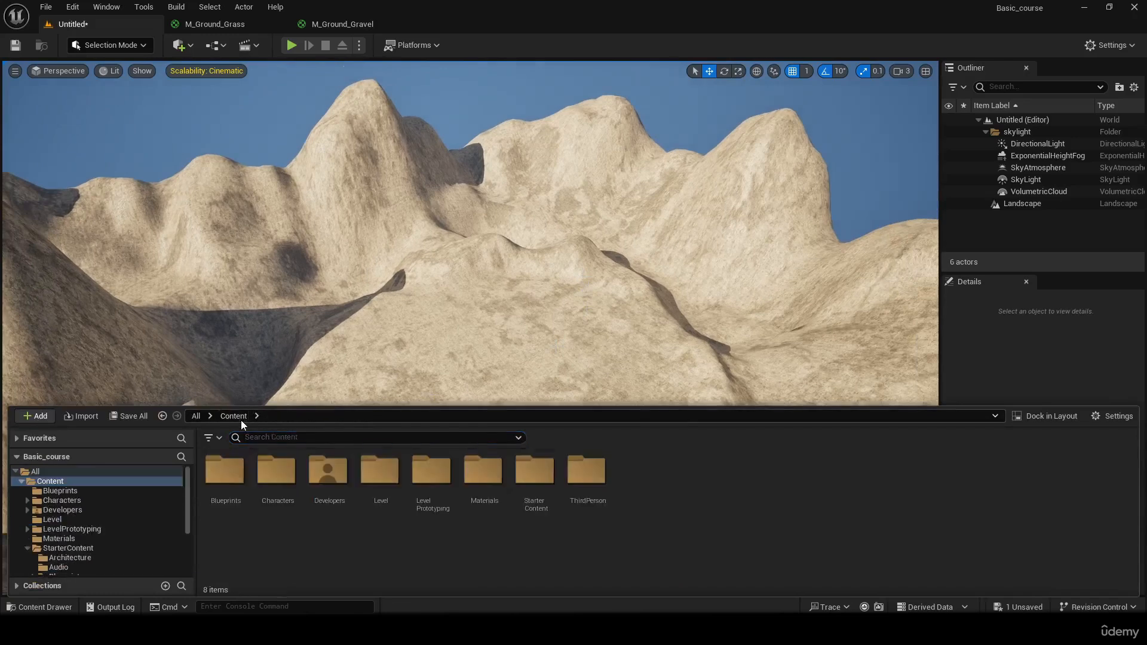
double_click(499, 504)
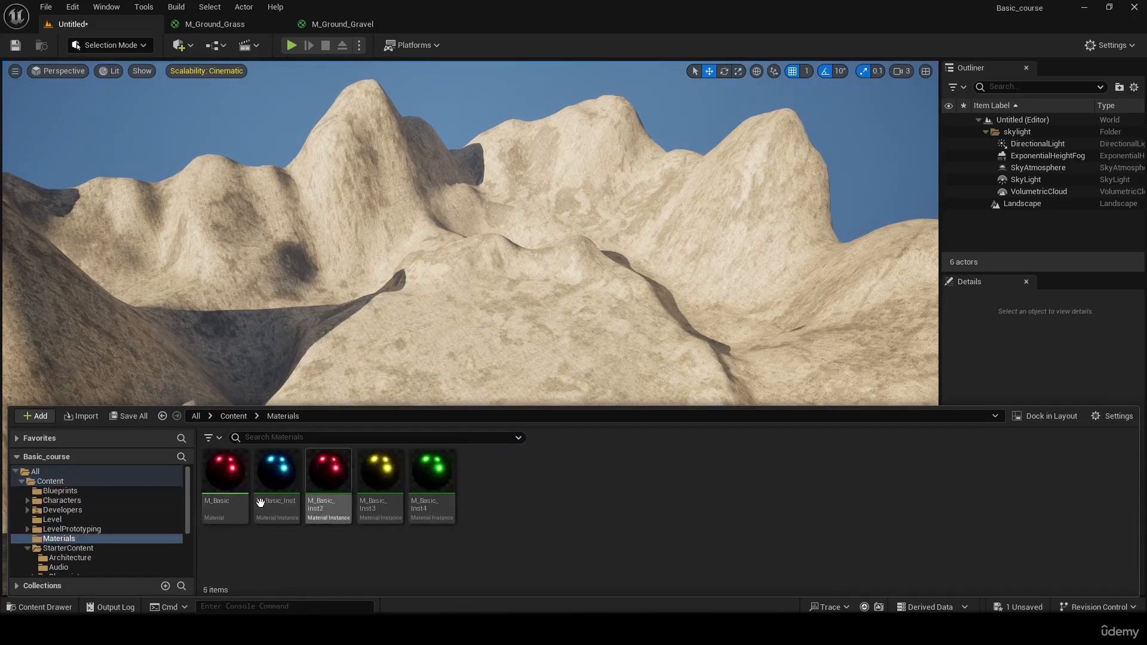
right_click(644, 506)
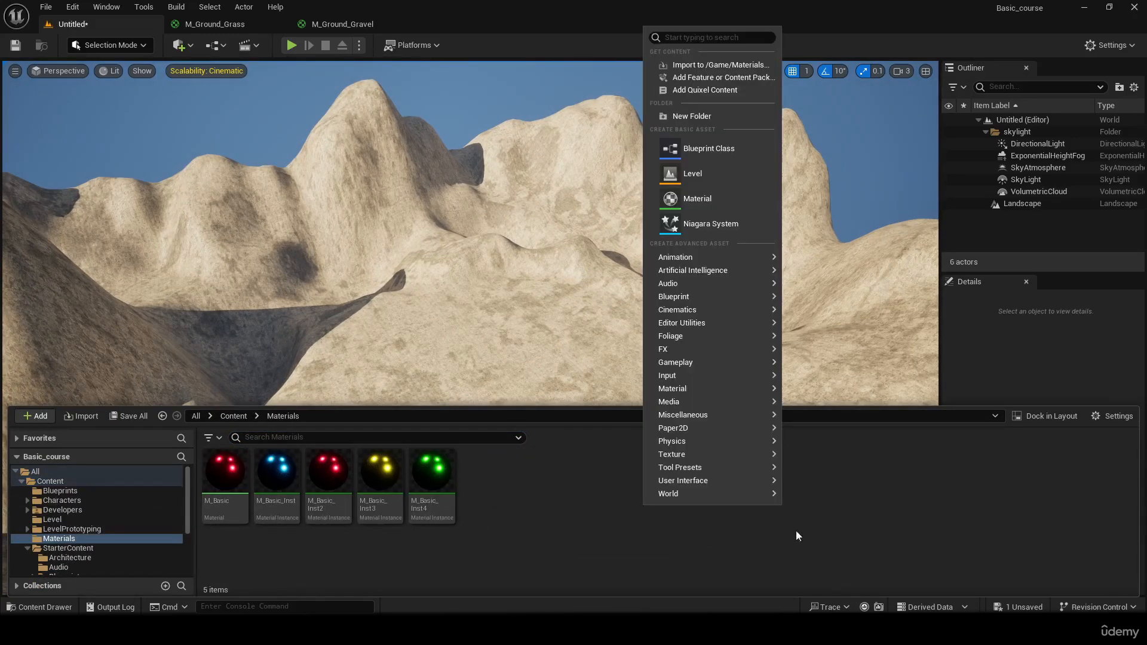
left_click(715, 199)
Step: Name the new material MM_Landscape_mat
type("mm")
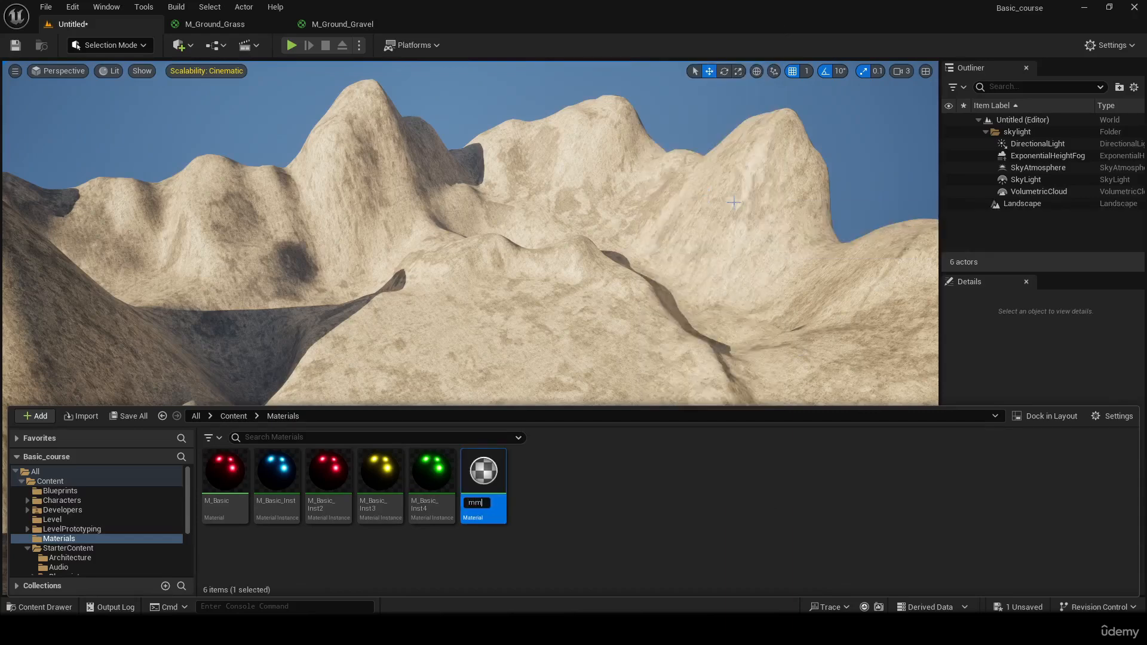
key("BackSpace")
key("BackSpace")
type("MM")
type("_Lan")
type("dscape")
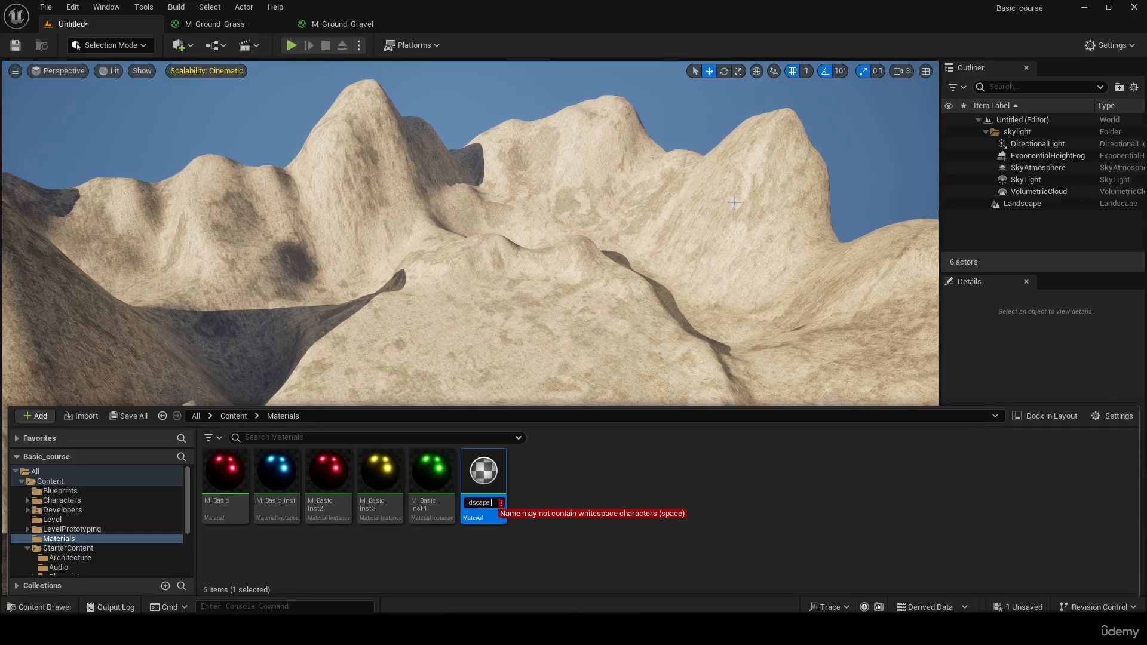
key("BackSpace")
type("_")
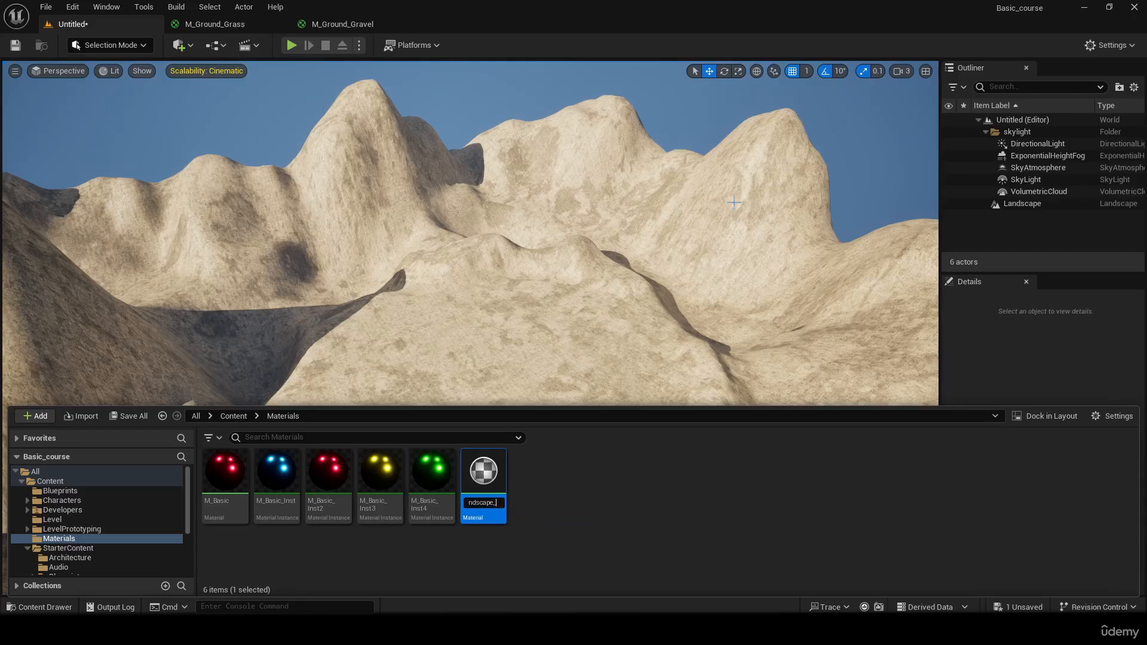
type("mat")
key("Return")
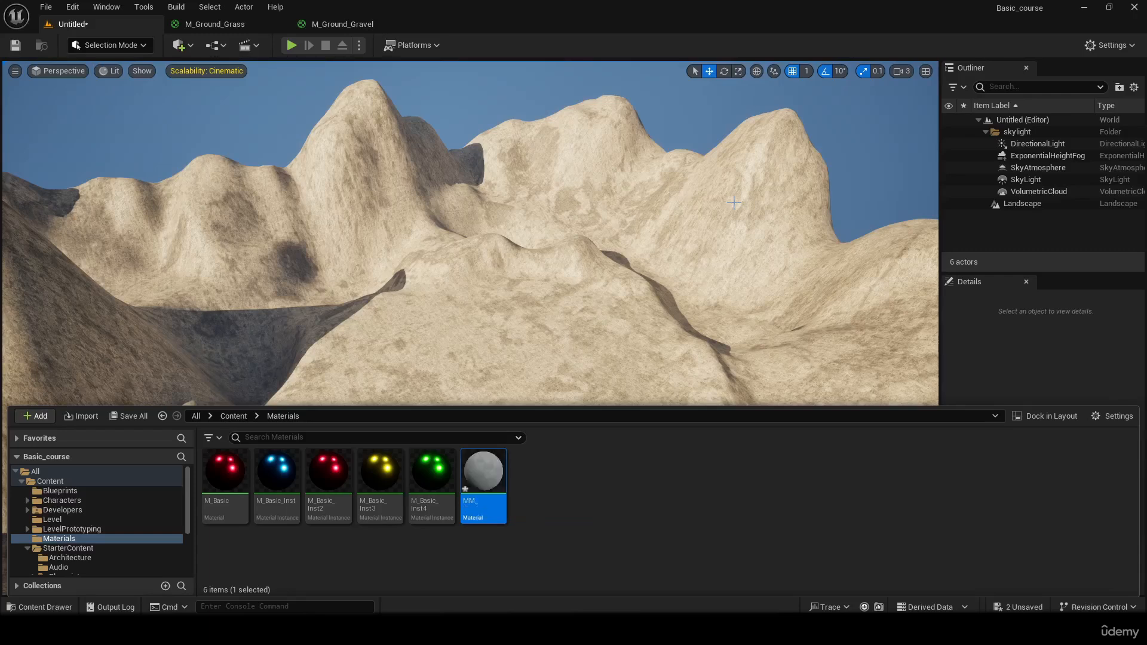
Step: Save the current level in the Content folder under the name Demo_map
left_click(16, 47)
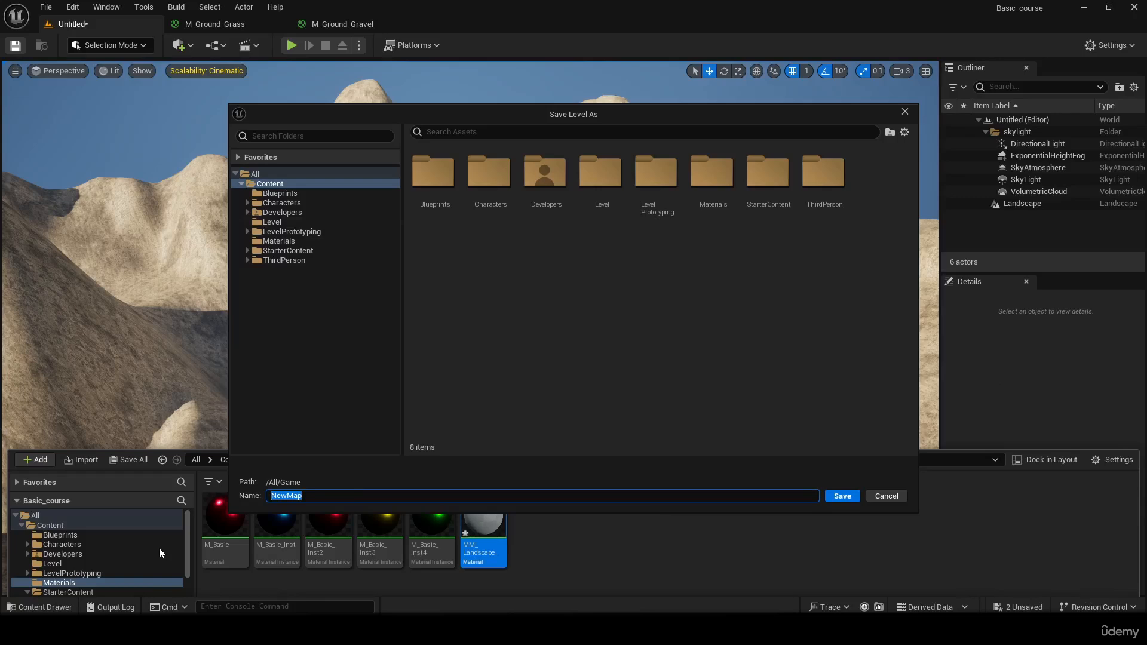
type("Demo_map")
left_click(842, 497)
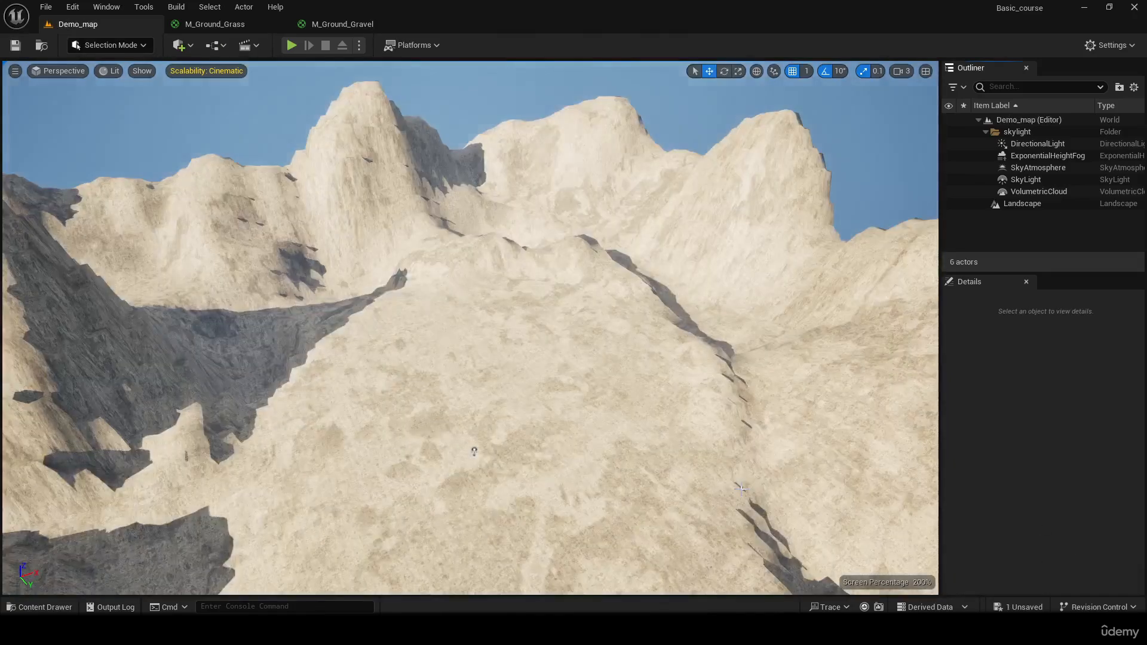
Step: Save the unsaved MM_Landscape_mat asset from the Materials folder
left_click(740, 489)
right_click_drag(741, 489, 861, 478)
key("ctrl+space")
left_click(623, 471)
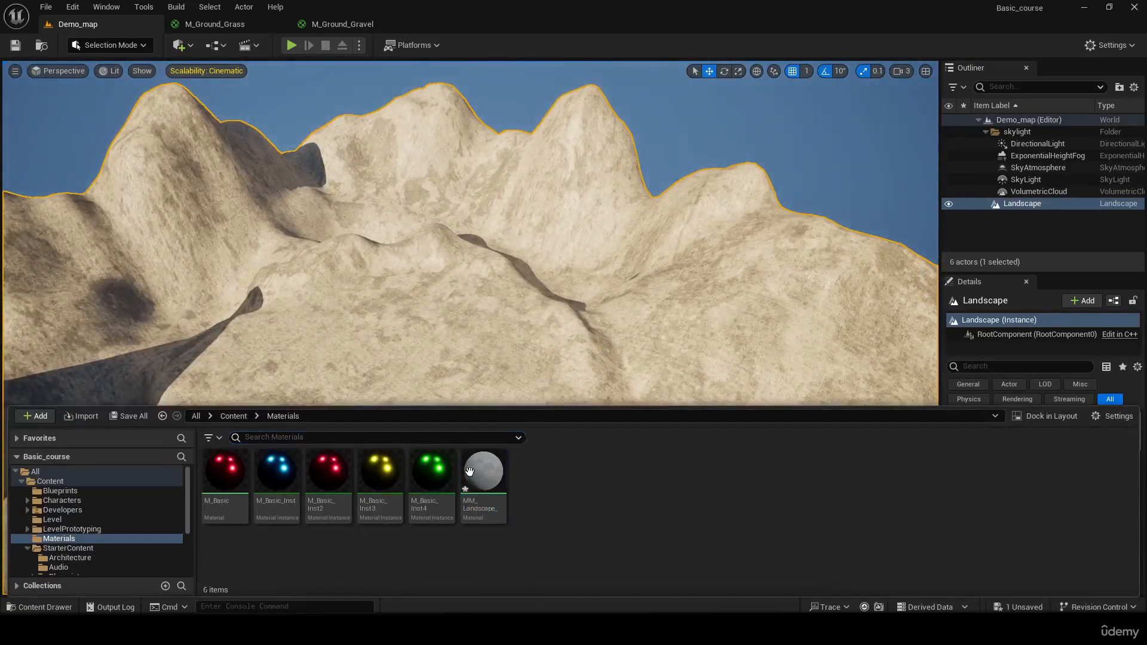
left_click(16, 45)
key("ctrl+space")
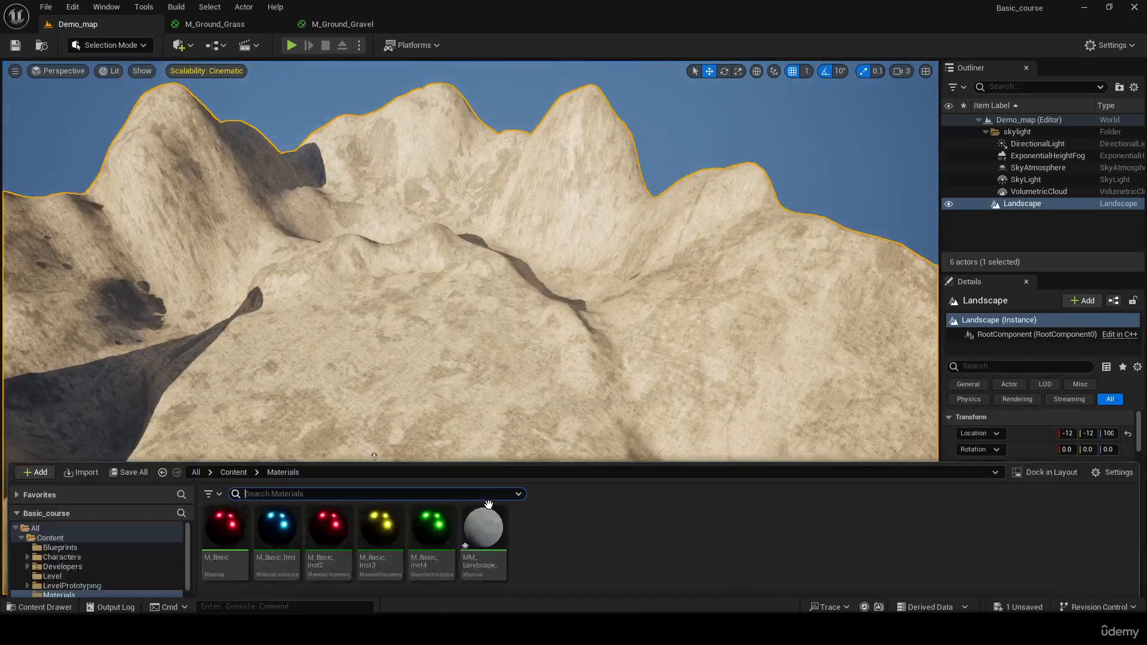
left_click(131, 418)
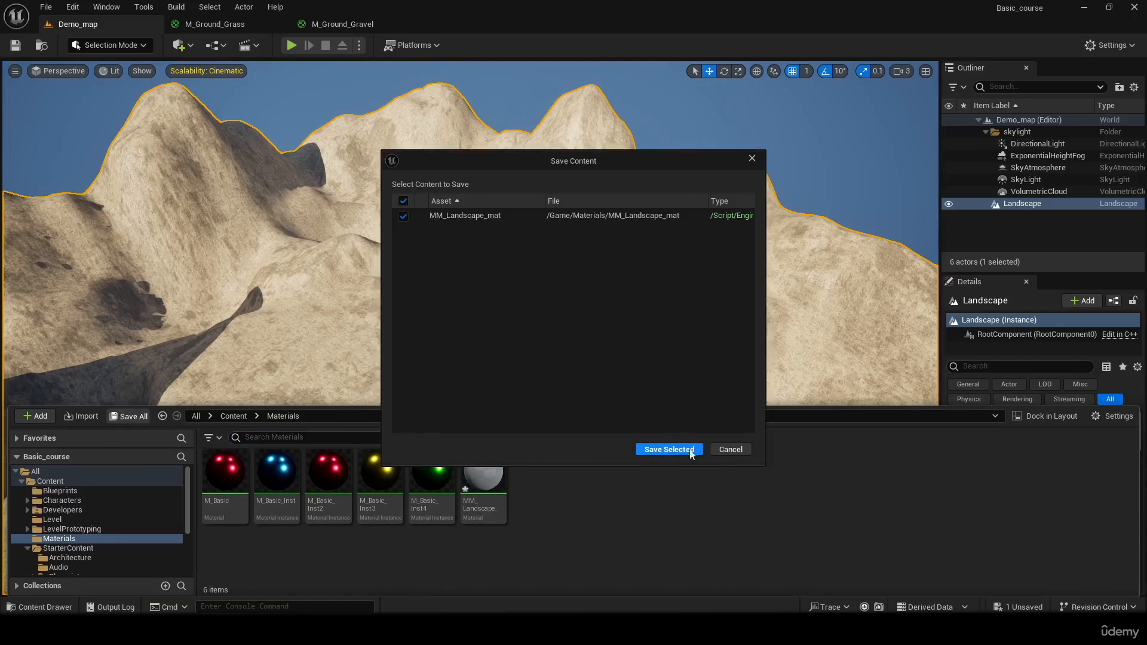
left_click(669, 449)
Step: Open MM_Landscape_mat for editing and arrange its result node above and to the right of the Substrate UE4 Default Shading node
double_click(494, 517)
right_click_drag(579, 317, 726, 402)
left_click_drag(801, 246, 839, 229)
right_click_drag(667, 217, 677, 192)
left_click_drag(842, 228, 827, 70)
right_click_drag(987, 162, 950, 277)
mouse_move(816, 168)
left_mouse_down()
mouse_move(847, 164)
mouse_move(847, 136)
mouse_move(824, 153)
left_mouse_up()
right_click_drag(632, 299, 838, 214)
left_click(822, 259)
right_click_drag(639, 258, 904, 228)
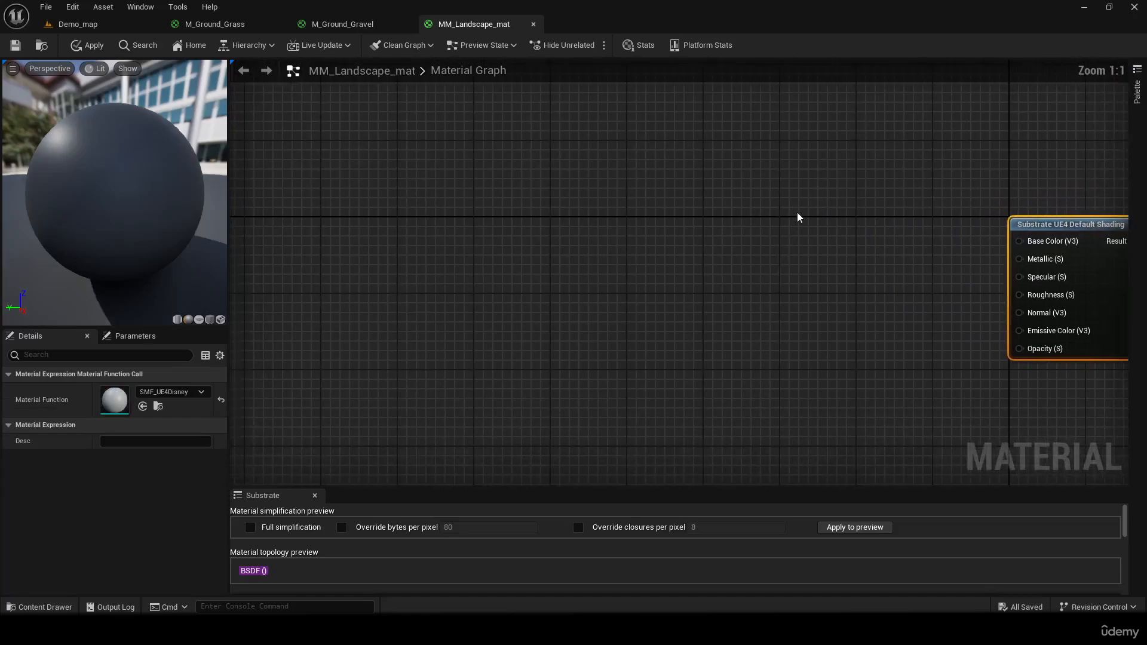
scroll(797, 215, "down", 1)
right_click_drag(757, 216, 658, 307)
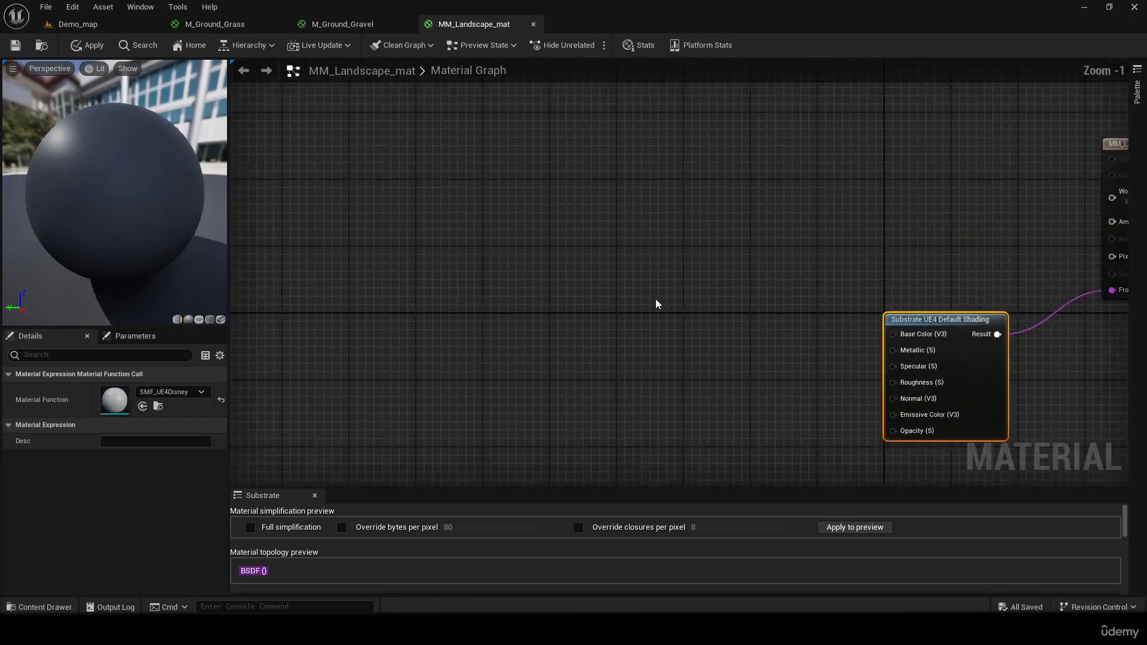
scroll(657, 304, "down", 1)
scroll(656, 300, "down", 4)
right_click_drag(611, 251, 645, 302)
left_click(78, 24)
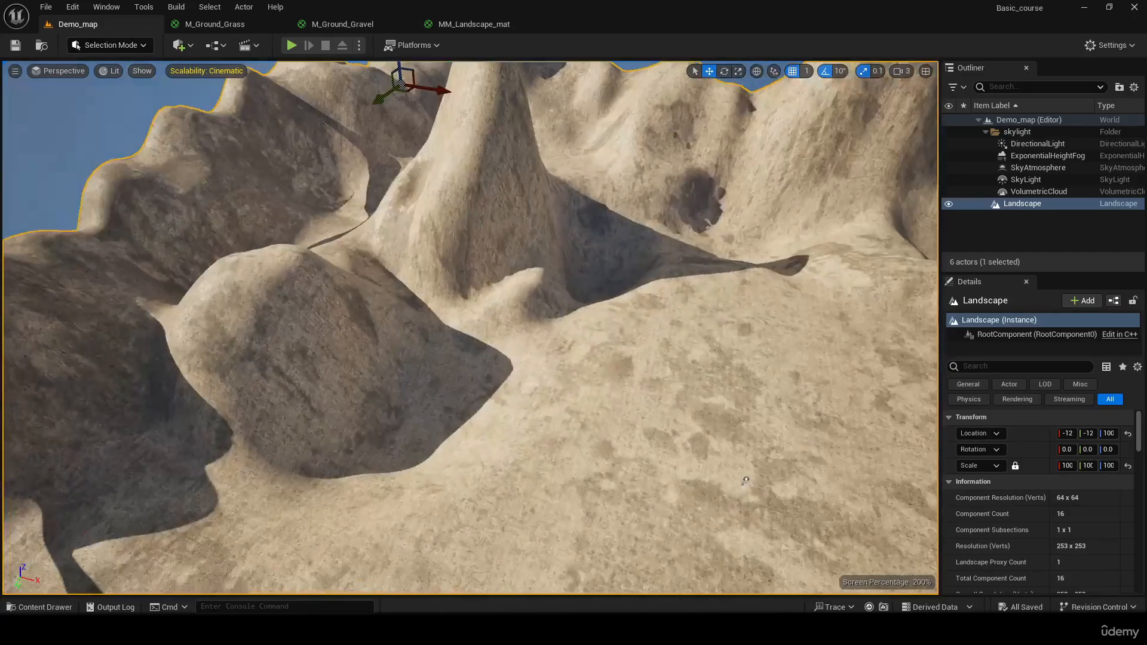
right_click_drag(746, 481, 280, 356)
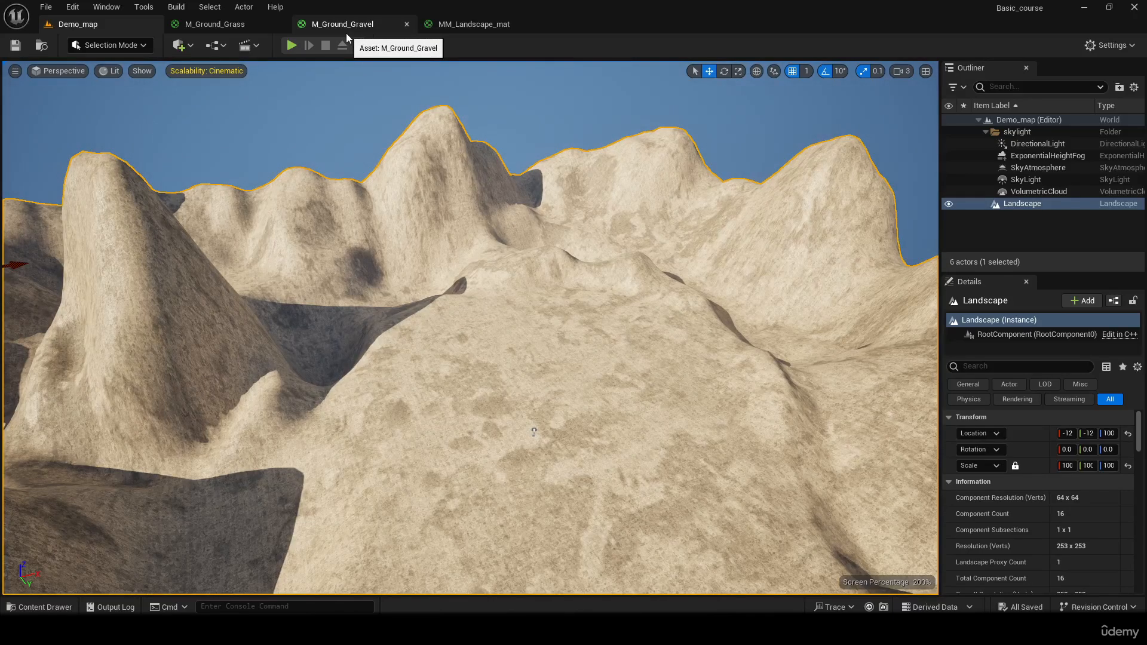
left_click(471, 23)
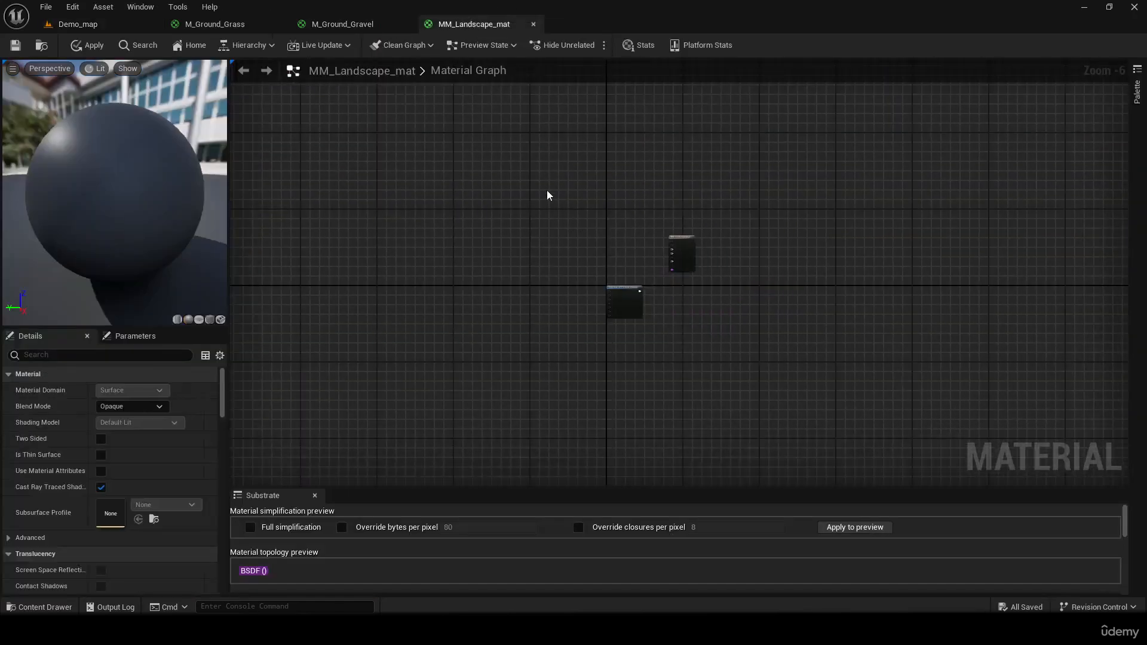
Step: Add a Landscape Layer Blend node to the empty area of the graph, away from the shading node
right_click_drag(567, 272, 761, 143)
right_click_drag(595, 131, 533, 145)
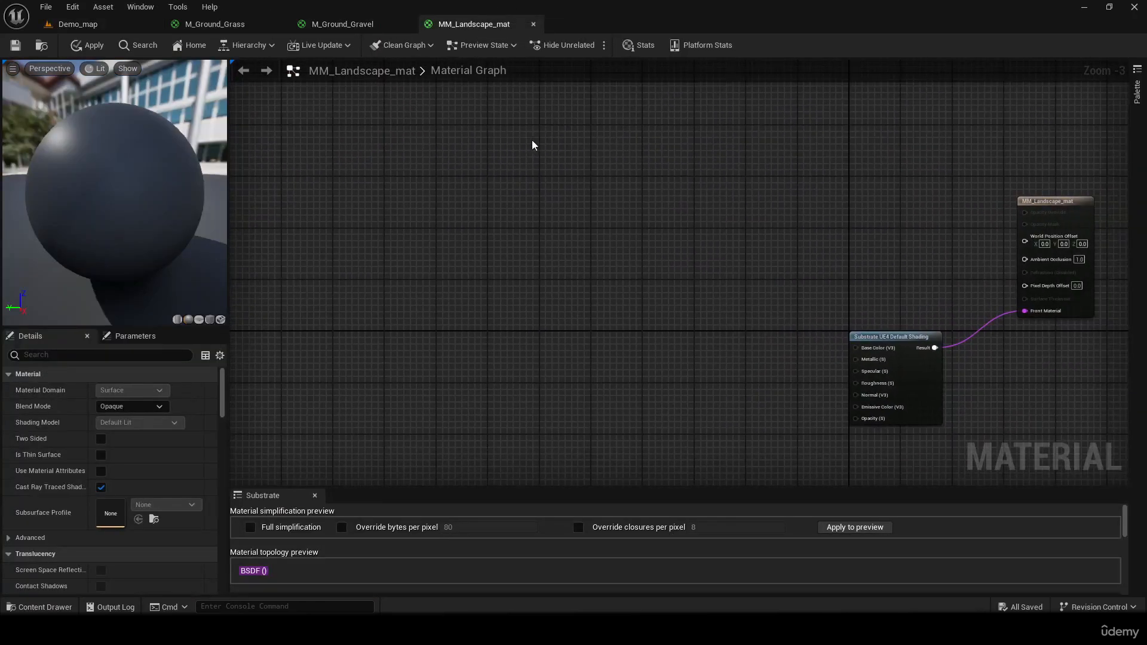
right_click(557, 196)
type("l")
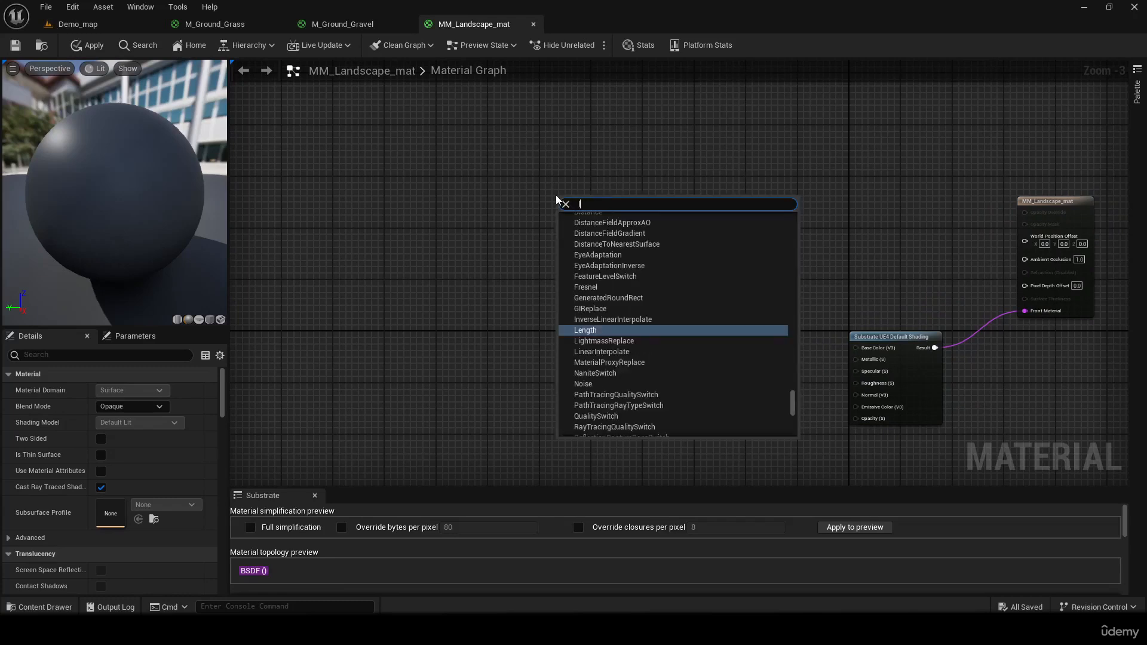
type("ayer blend")
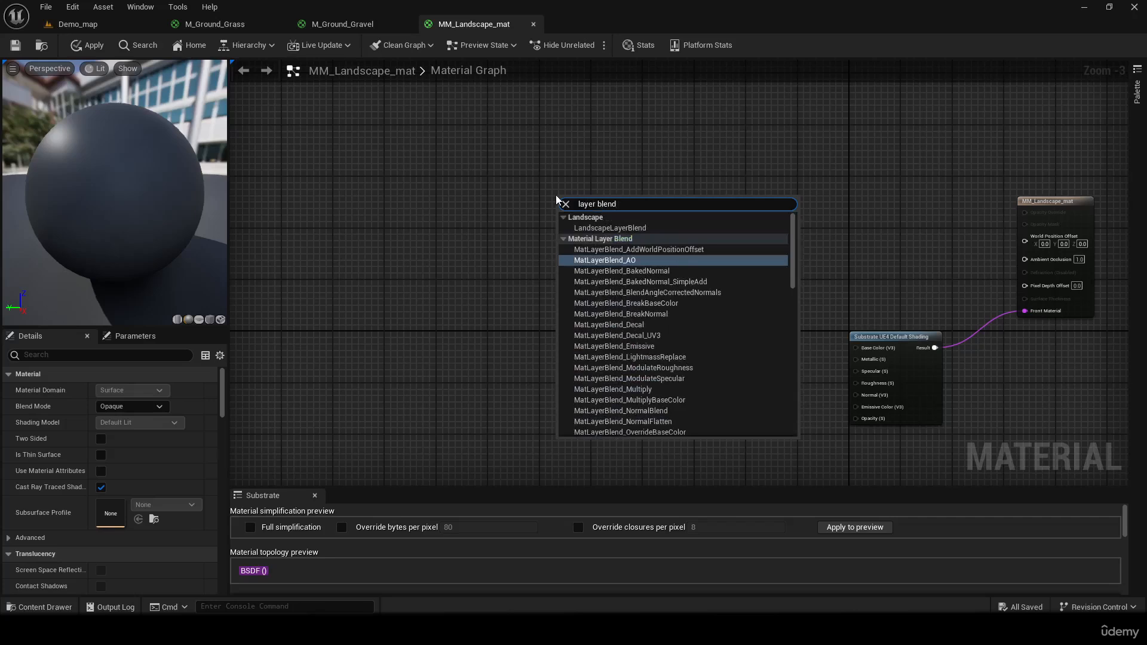
type(" lan")
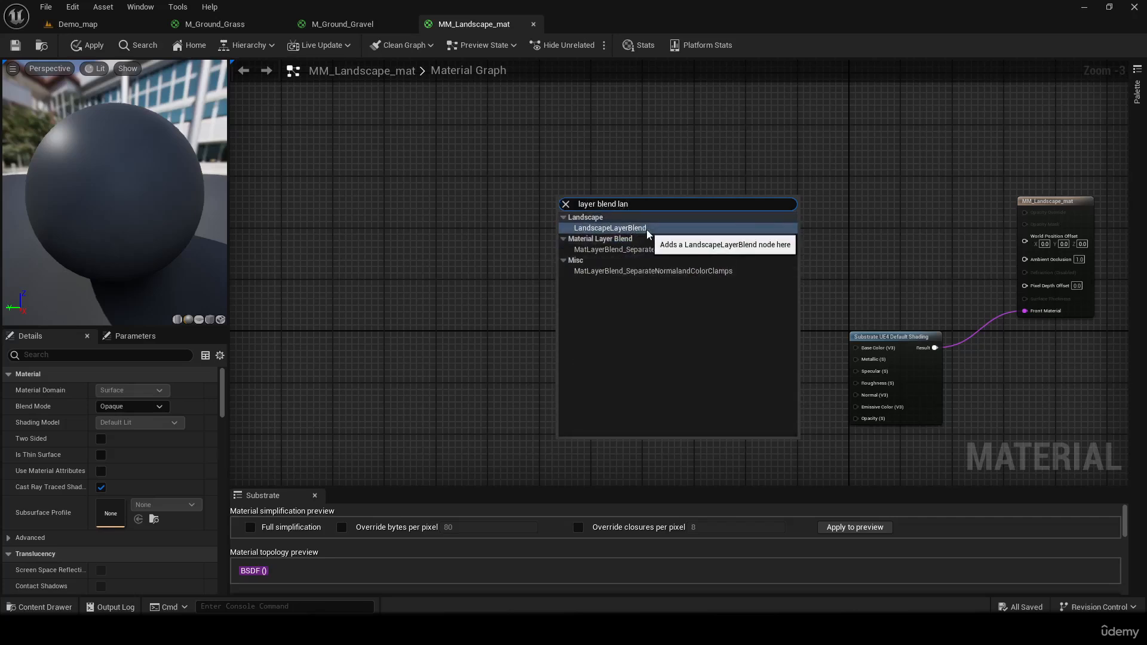
left_click(621, 229)
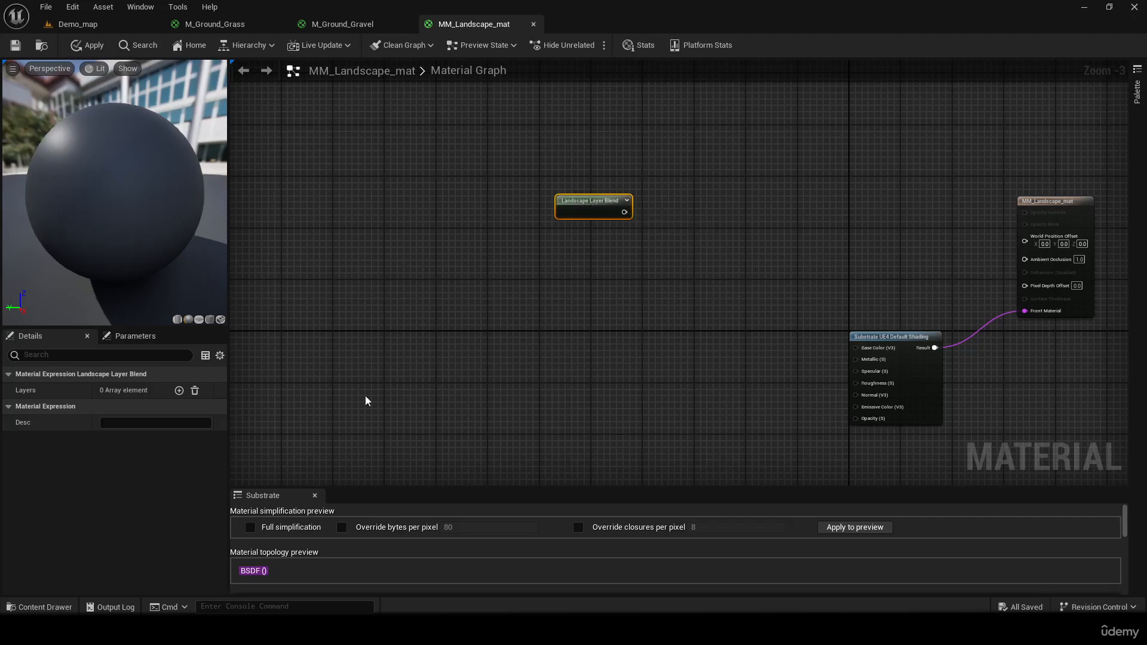
Step: Connect the Landscape Layer Blend output to Base Color on the Substrate UE4 Default Shading node
right_click_drag(695, 333, 540, 308)
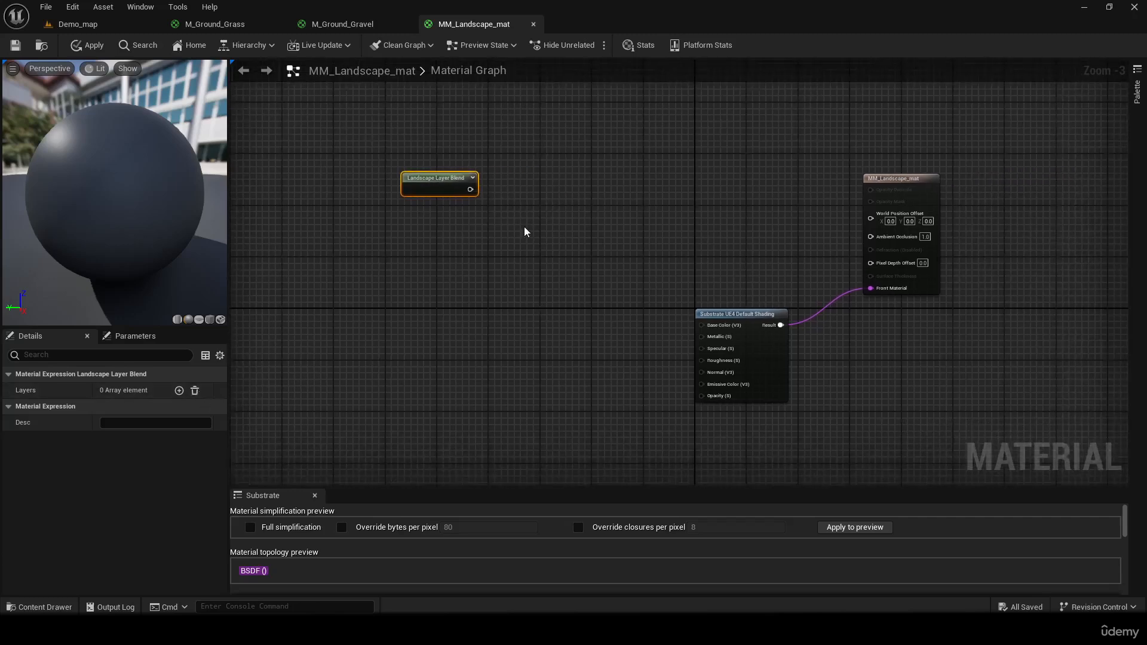
scroll(524, 232, "up", 1)
left_click_drag(463, 185, 730, 336)
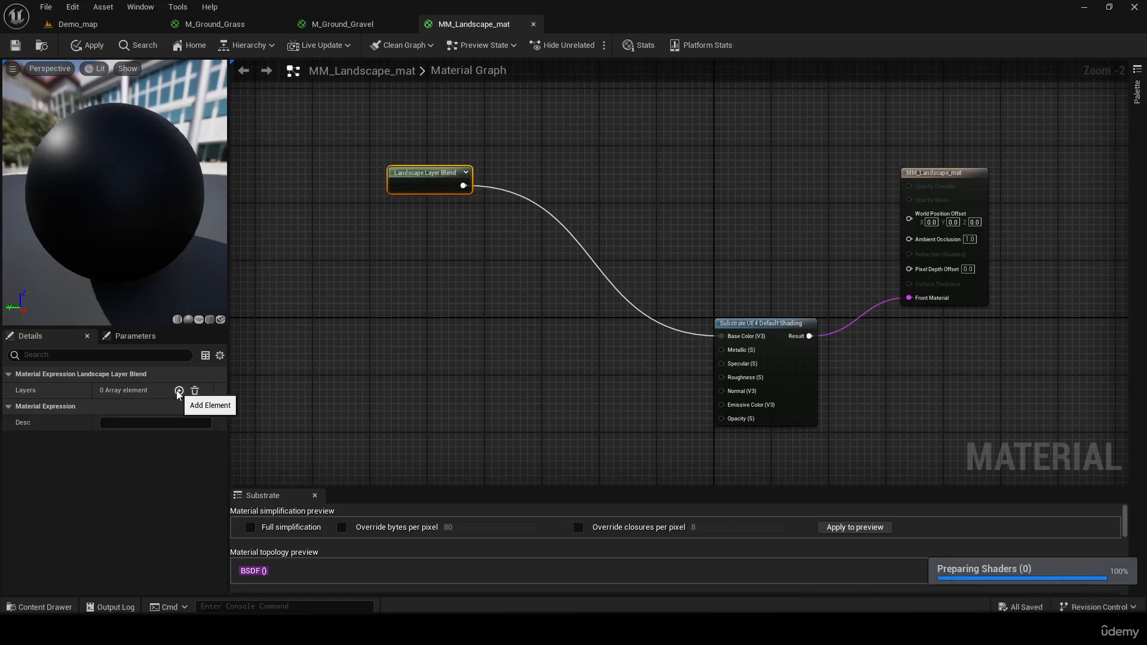
Step: Add two layer elements to the Landscape Layer Blend node
left_click(179, 390)
left_click(179, 391)
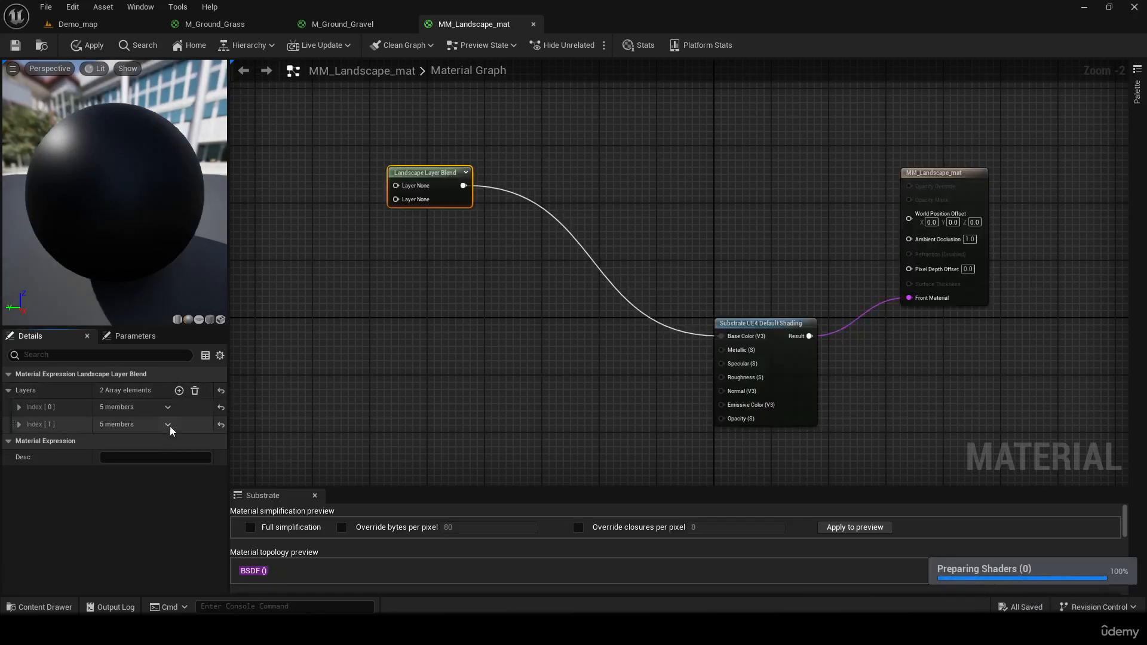
left_click(487, 293)
Step: Duplicate the Landscape Layer Blend node, connect the copy to the shading node's Normal input and place it beneath the original
left_click(445, 188)
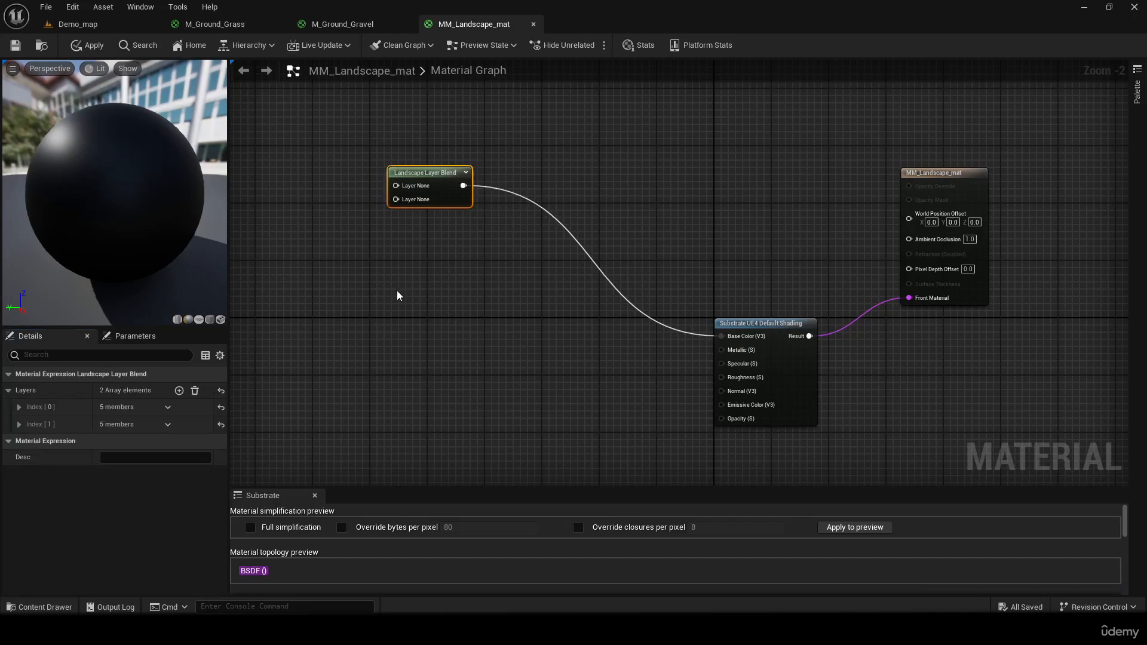
left_click(452, 383)
key("ctrl+v")
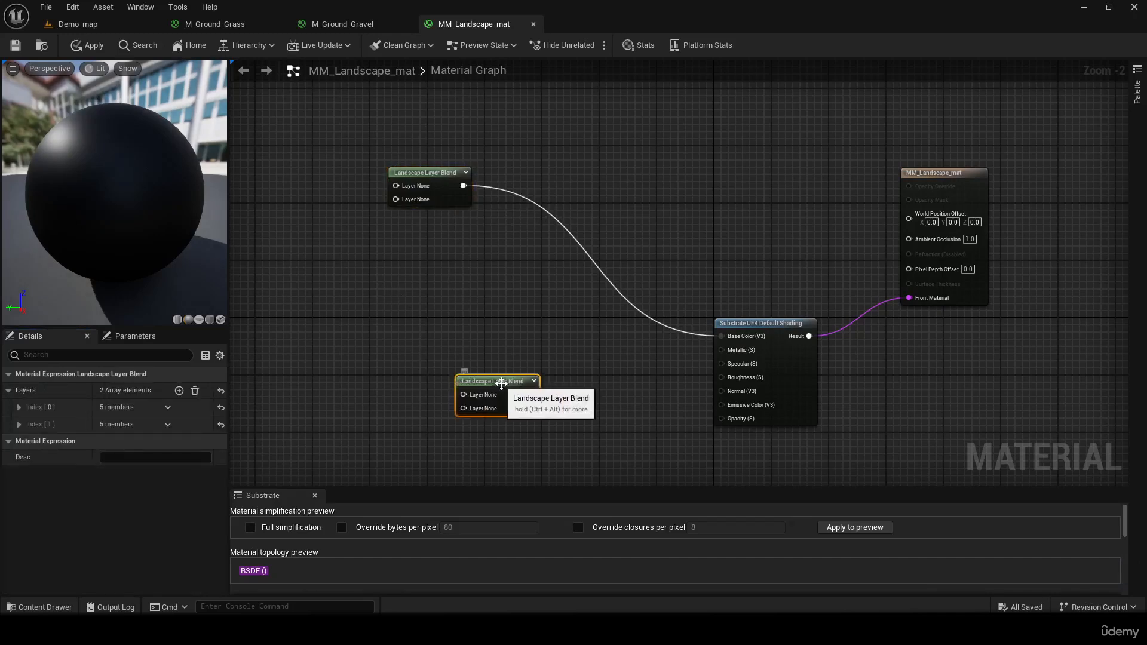
left_click_drag(509, 386, 721, 391)
left_click(559, 434)
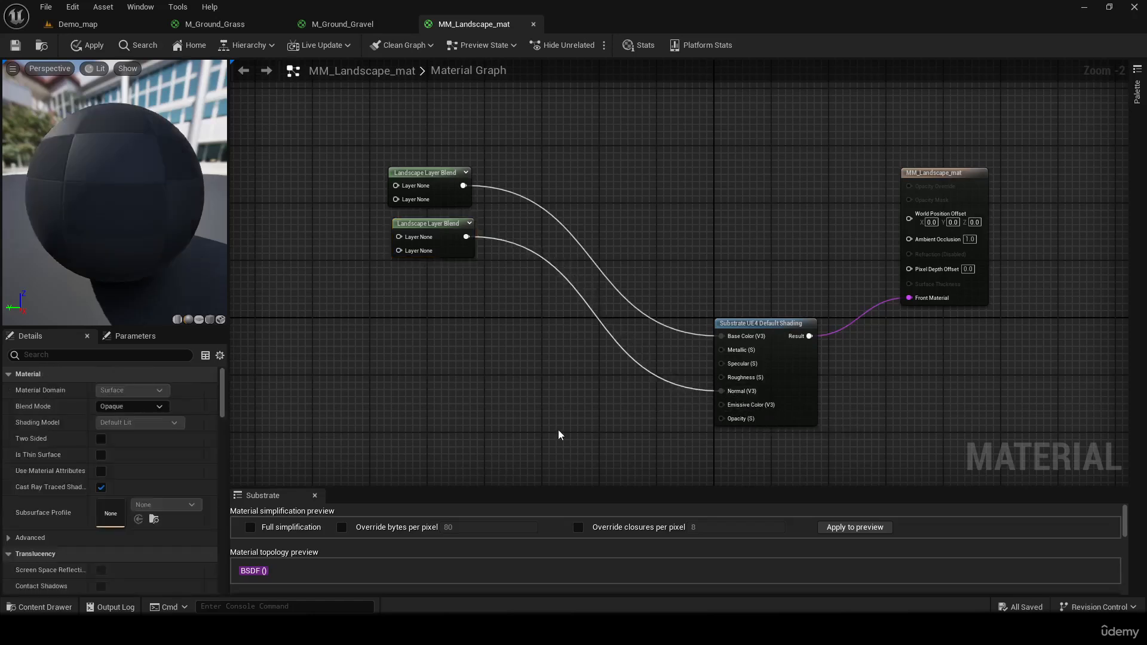
left_click(433, 221)
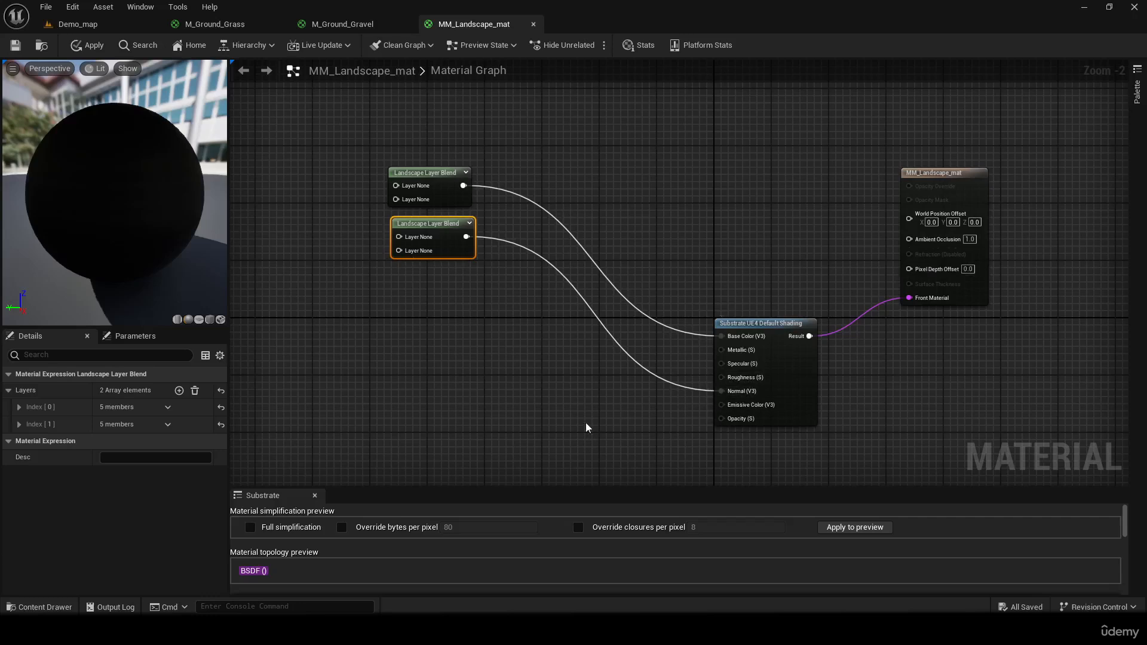
Step: Feed a Constant of 1 into the shading node's Roughness input, and tidy the positions of the constant and the upper Landscape Layer Blend node
right_click_drag(586, 428, 551, 389)
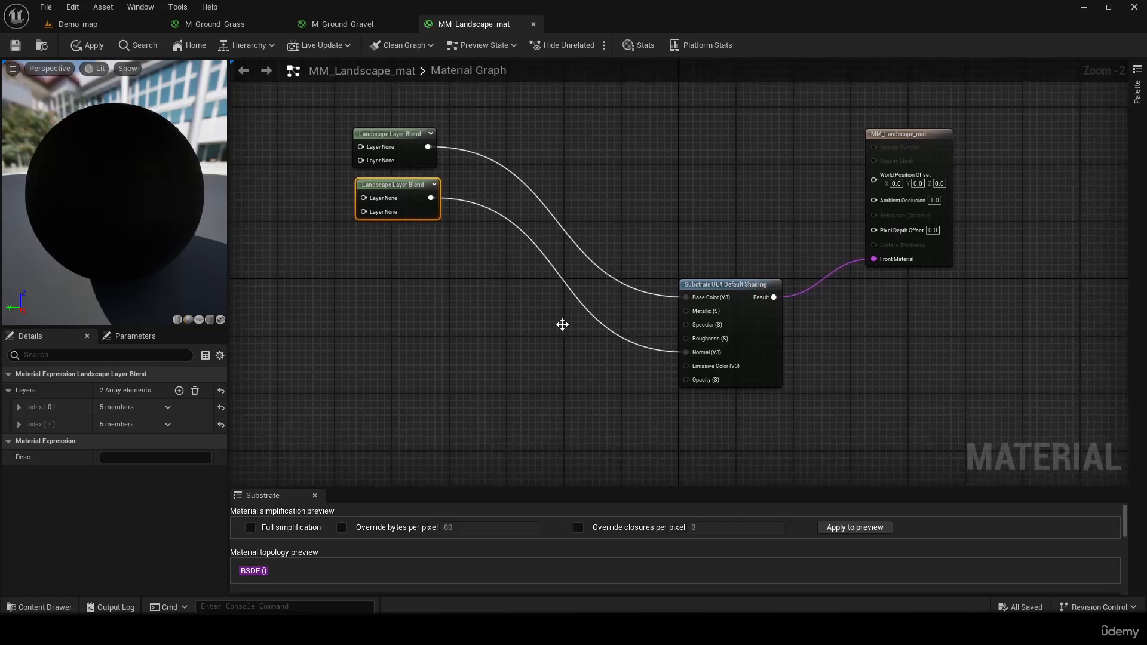
left_click(562, 328)
left_click_drag(613, 344, 687, 339)
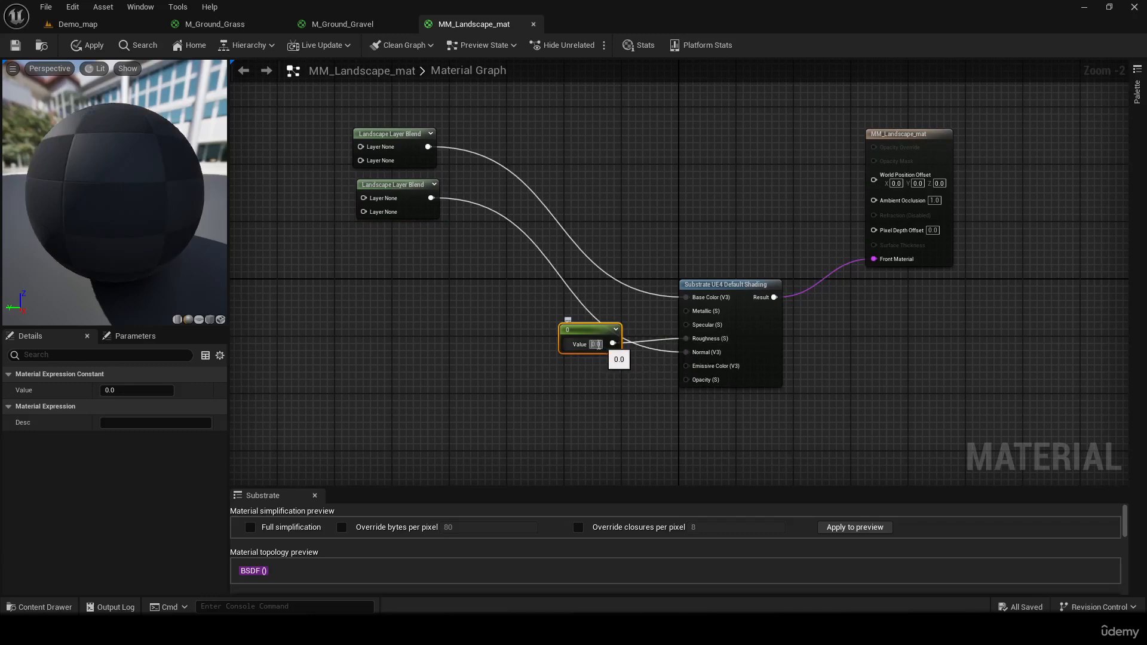
left_click_drag(598, 345, 575, 346)
type("1")
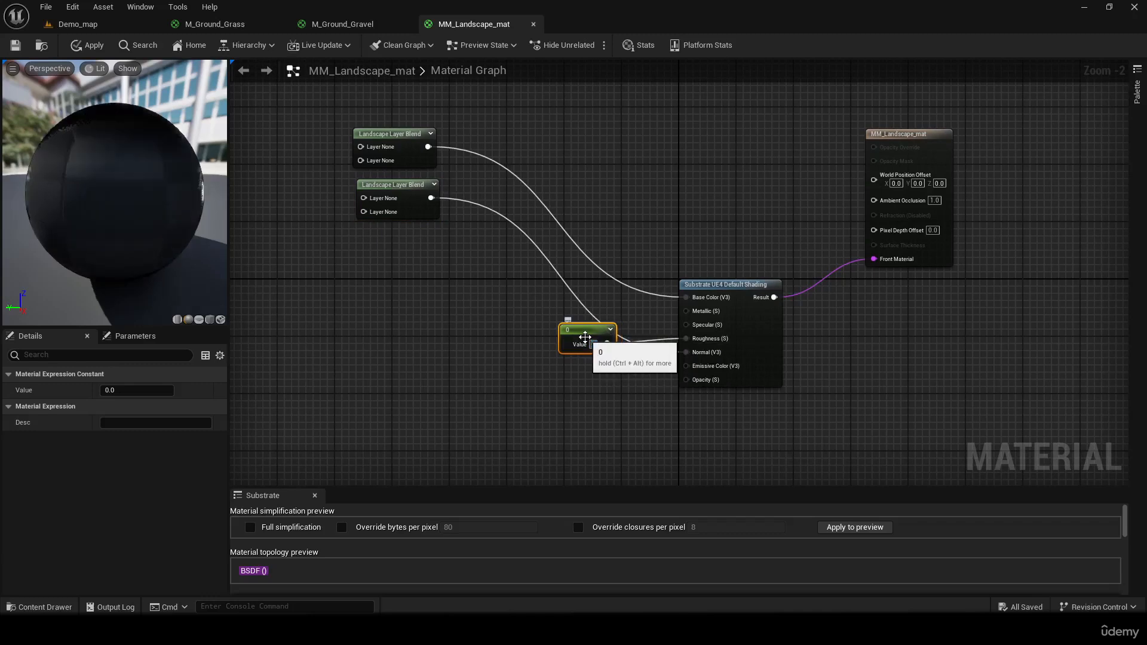
key("Return")
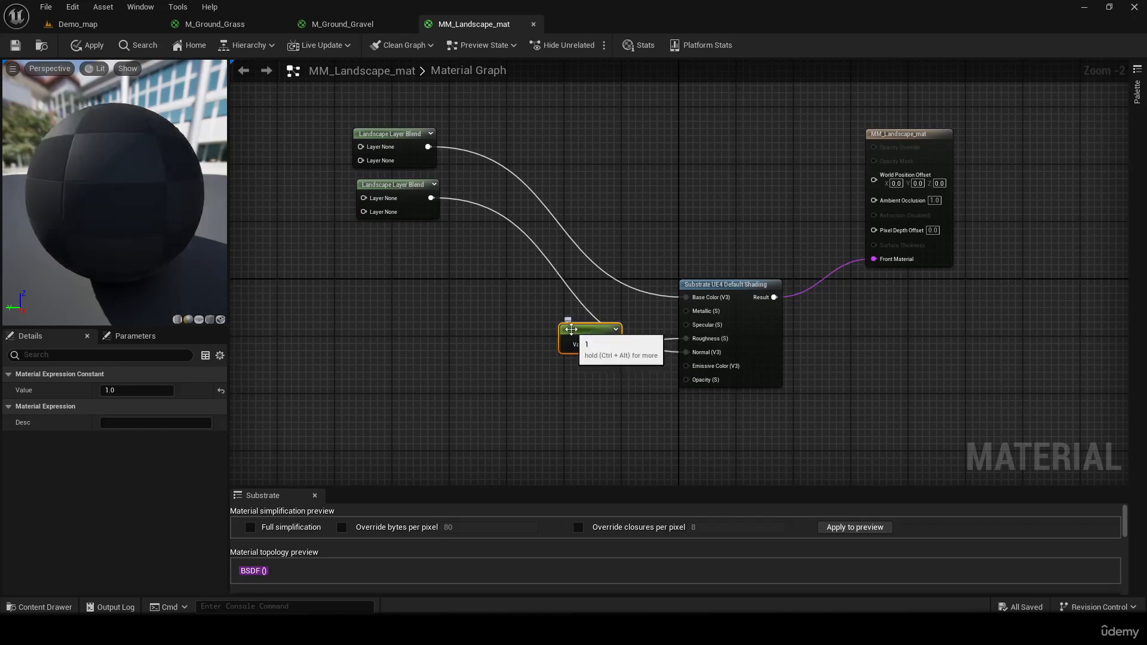
left_click_drag(578, 323, 569, 299)
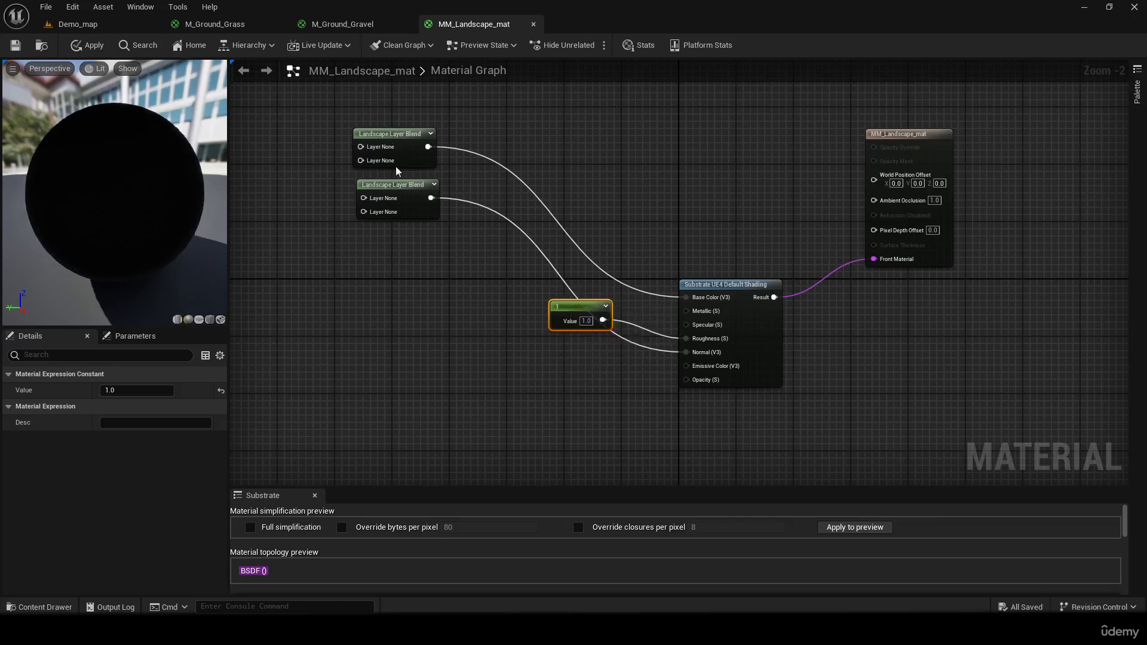
left_click_drag(406, 139, 408, 146)
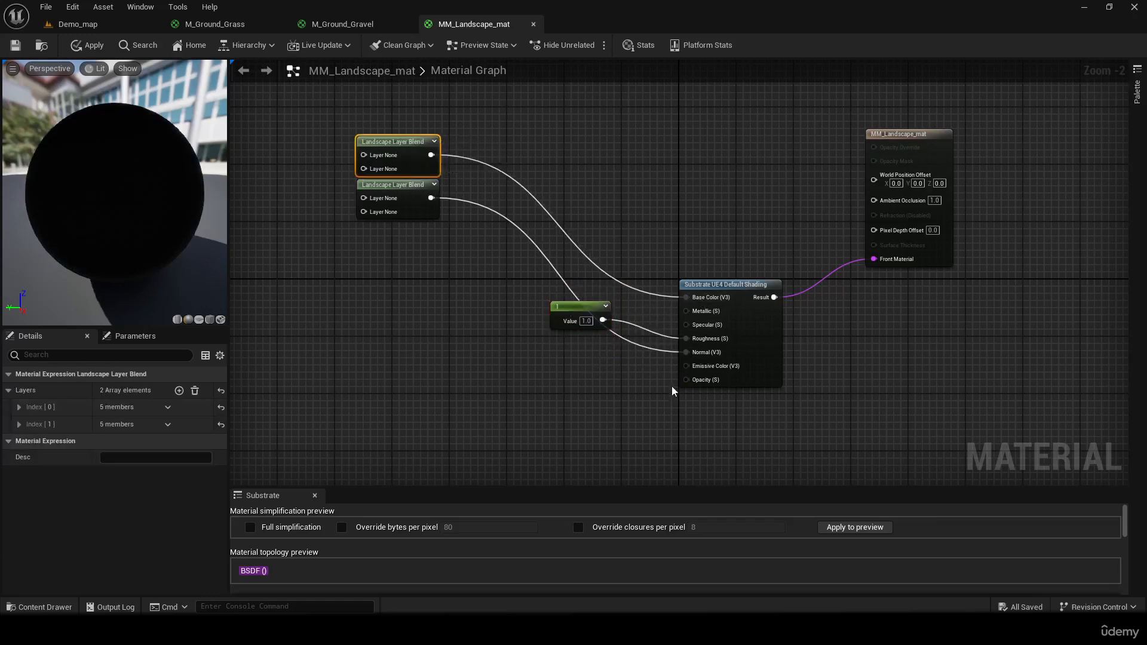
Step: Move the Constant node slightly away from the wires running to the Substrate UE4 Default Shading node
right_click_drag(515, 239, 605, 291)
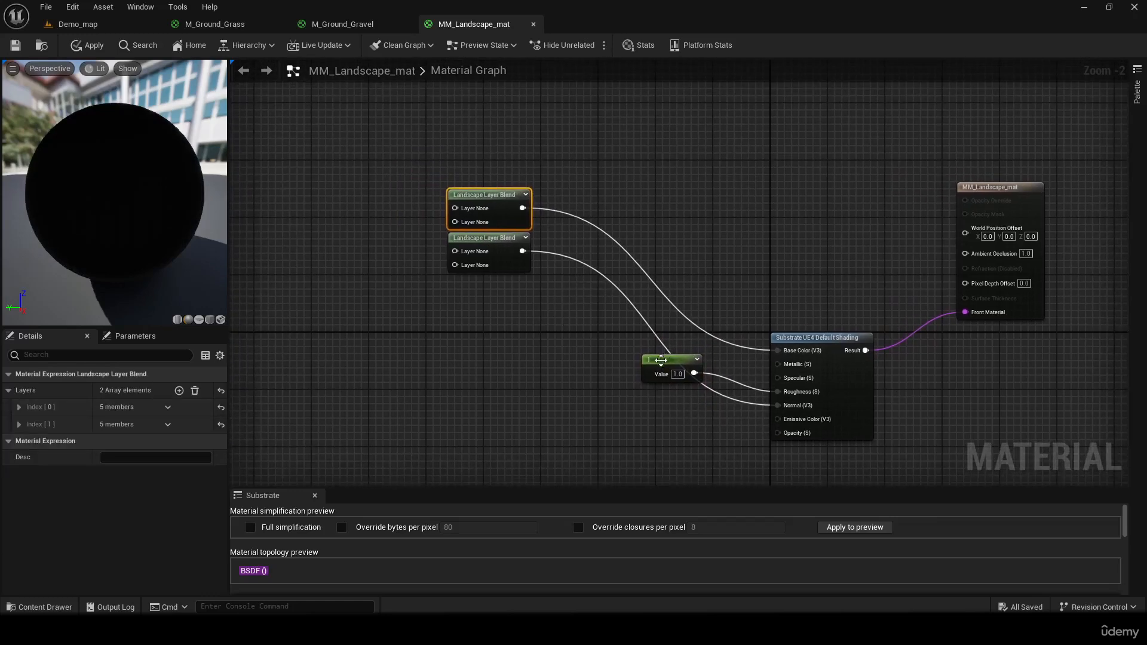
left_click_drag(655, 375, 625, 388)
right_click_drag(540, 342, 622, 343)
right_click_drag(509, 272, 587, 345)
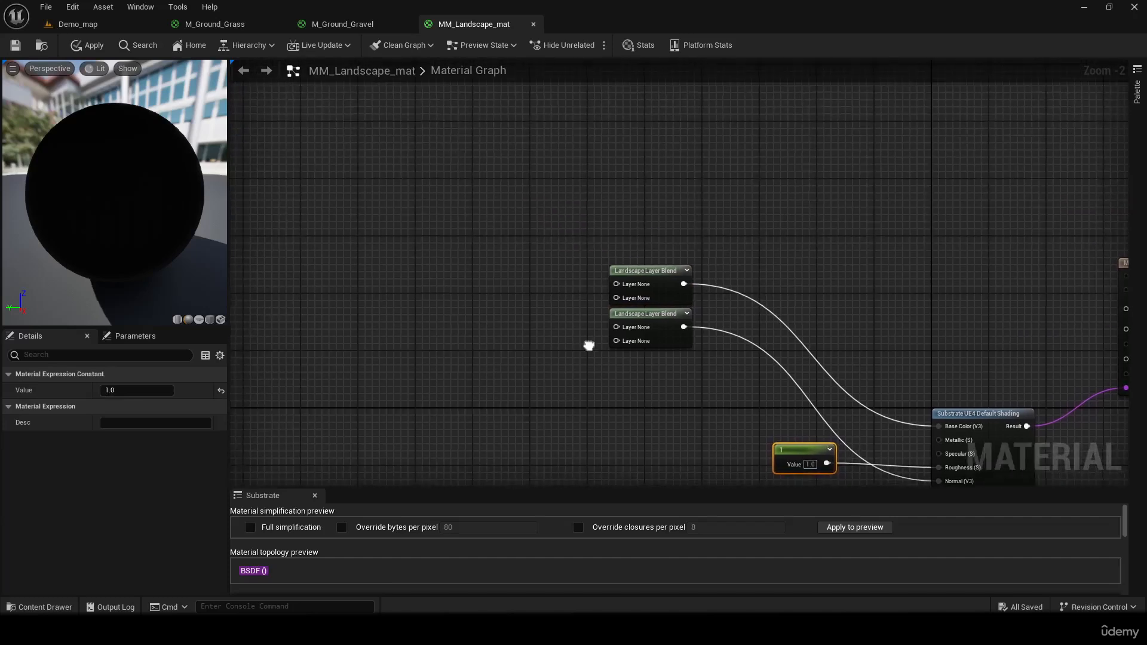
Step: Name the first layer of the upper Landscape Layer Blend node "gravel"
left_click(659, 272)
right_click_drag(660, 272, 755, 245)
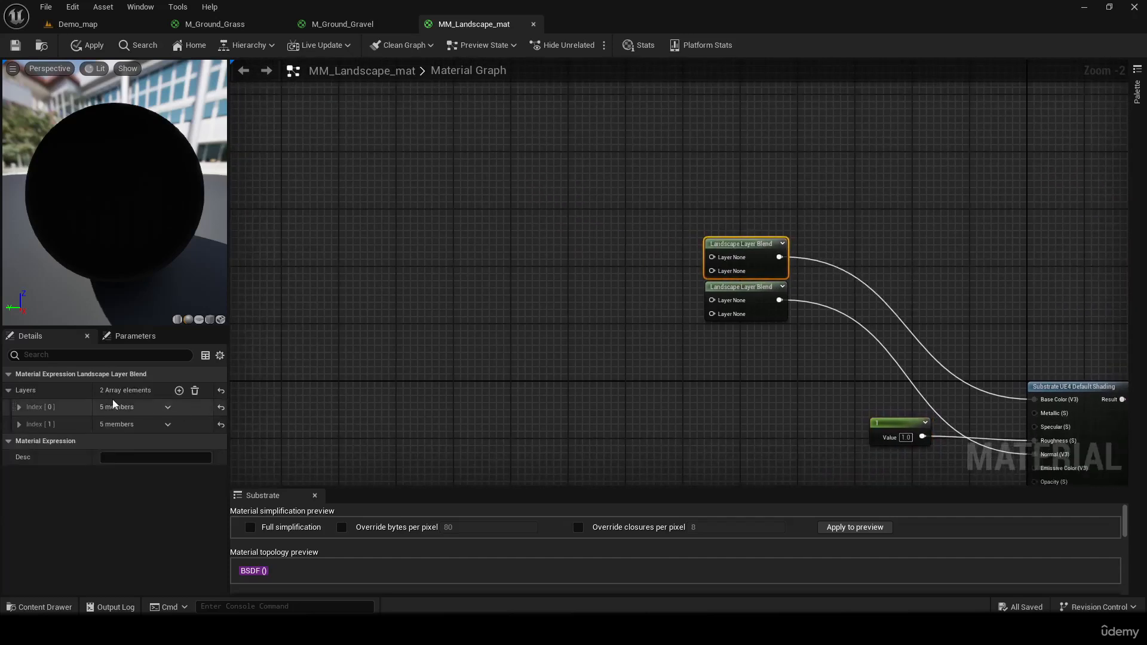
left_click(19, 407)
left_click(120, 424)
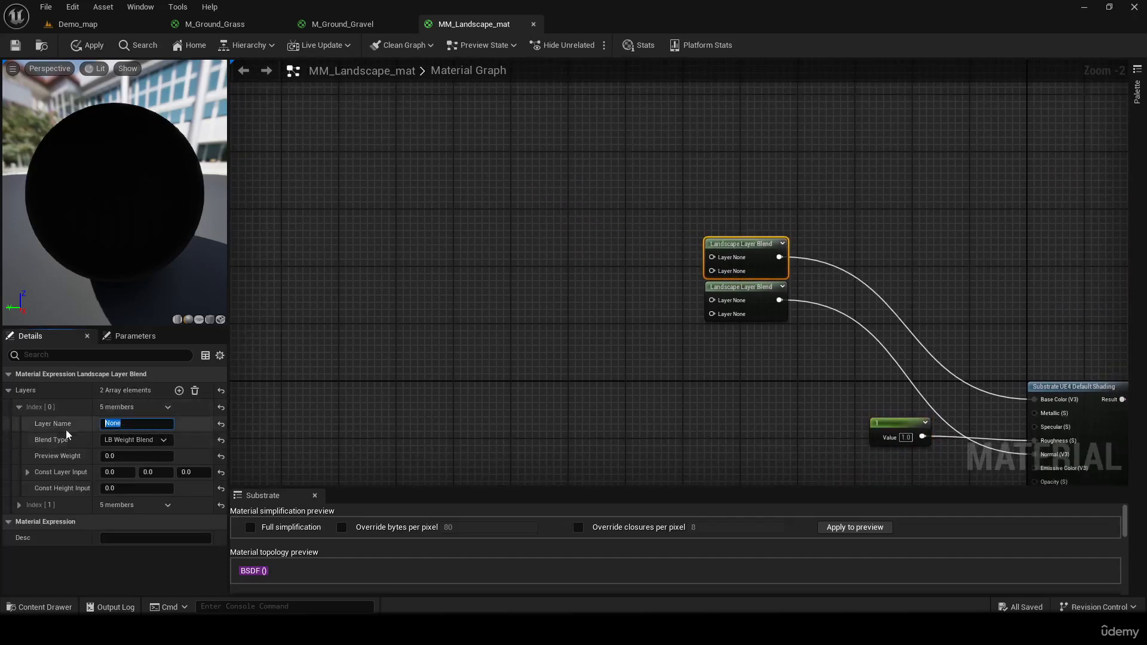
type("gra")
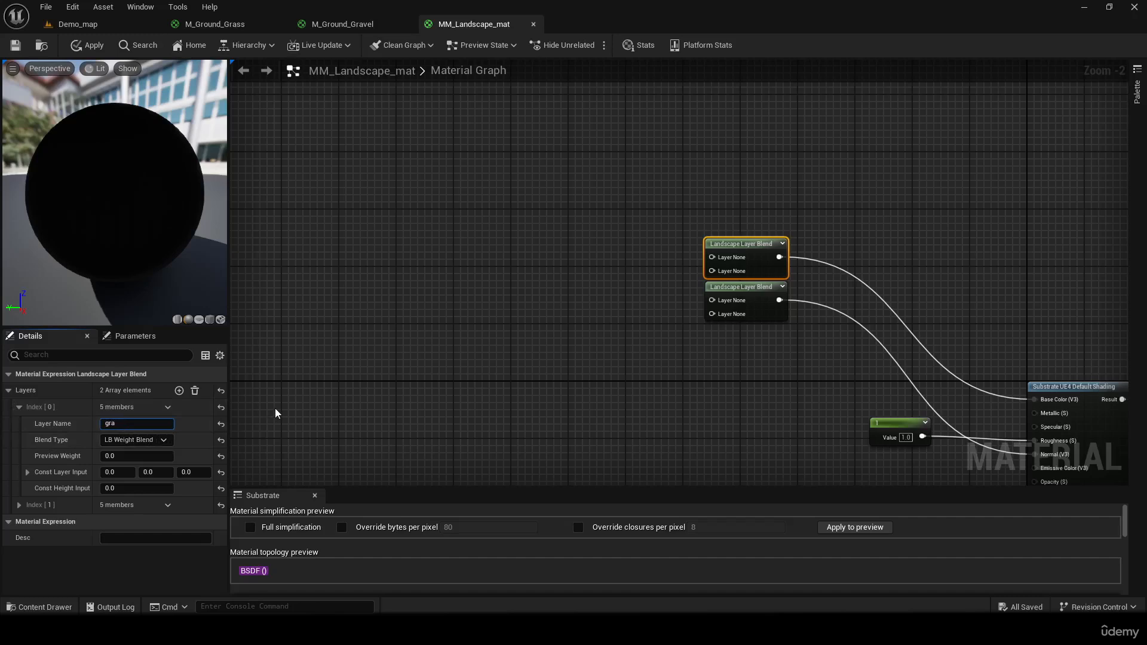
type("vel")
key("Return")
Step: Set the first layer name of the lower Landscape Layer Blend node to "gravel"
left_click(744, 306)
left_click(104, 423)
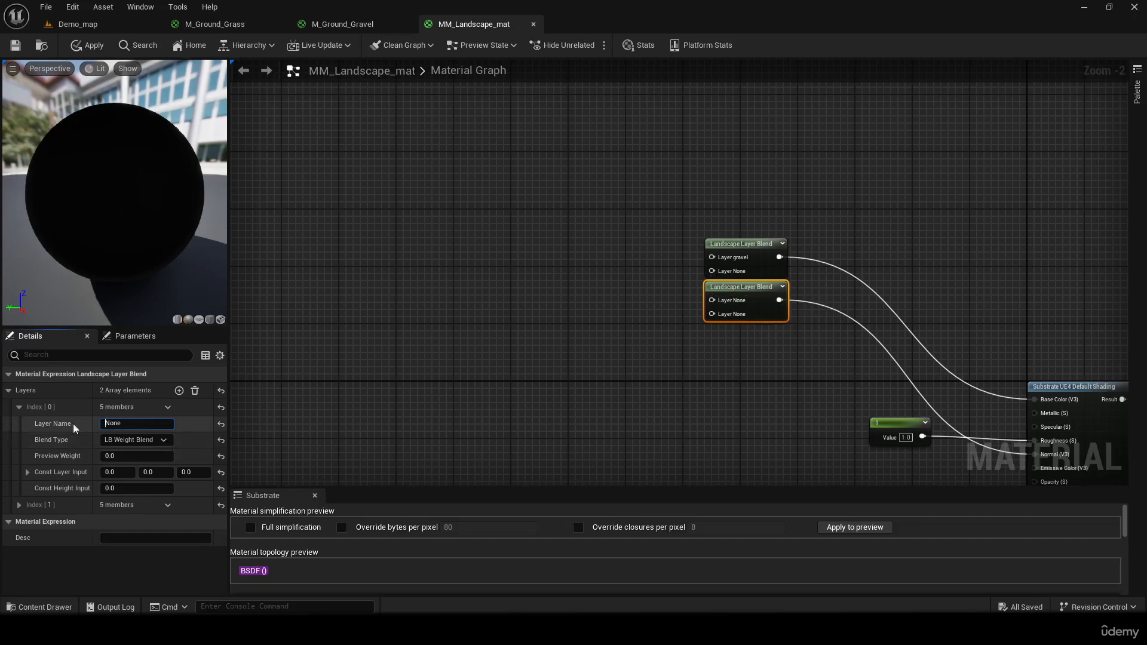
type("gravel")
left_click(518, 362)
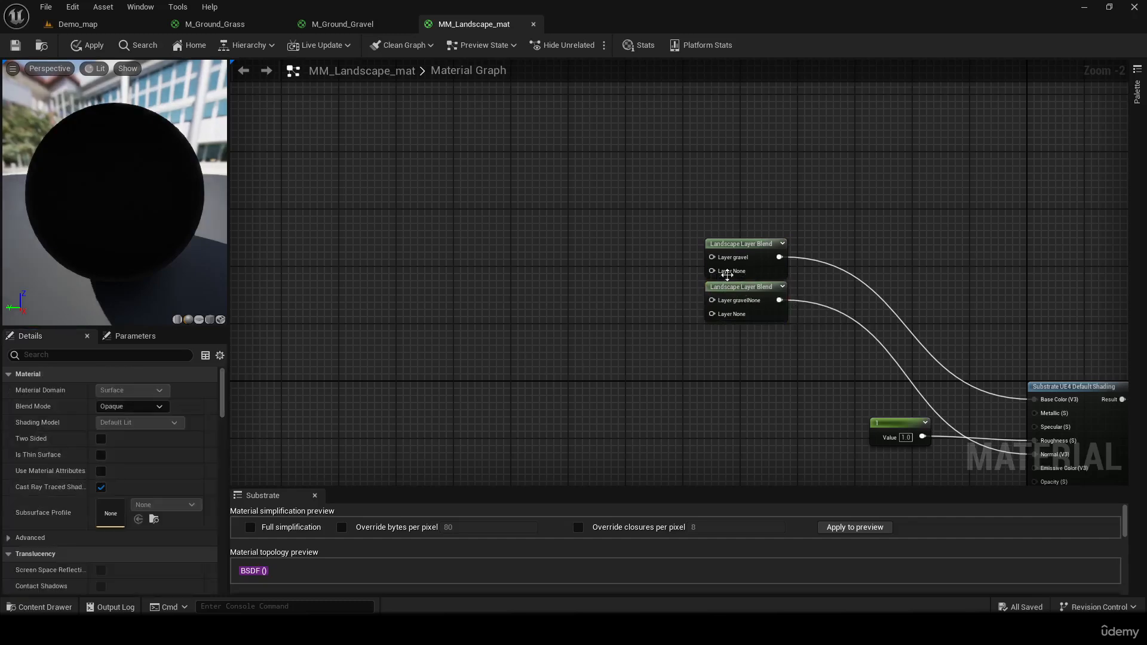
left_click(754, 244)
left_click(760, 304)
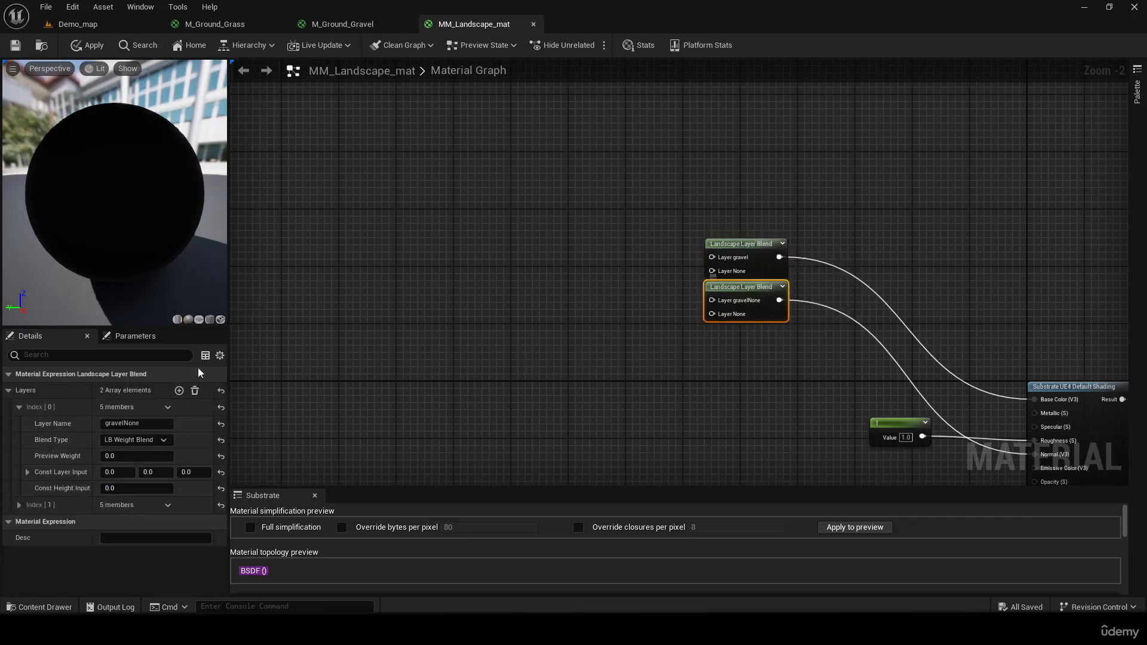
left_click_drag(123, 423, 167, 422)
key("BackSpace")
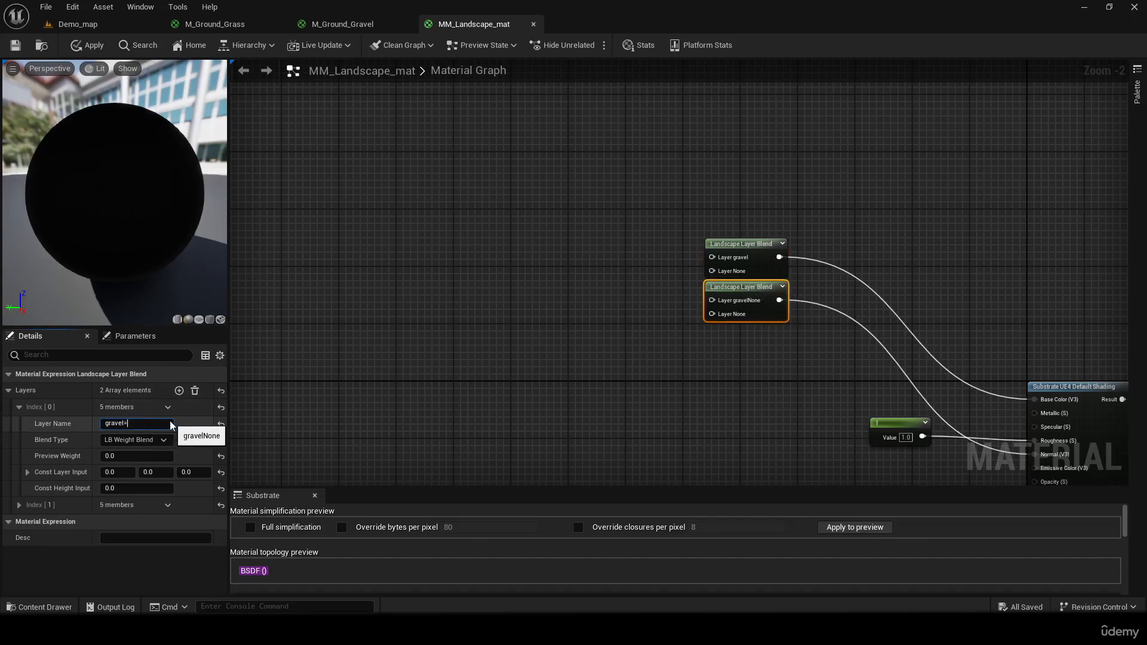
left_click(335, 419)
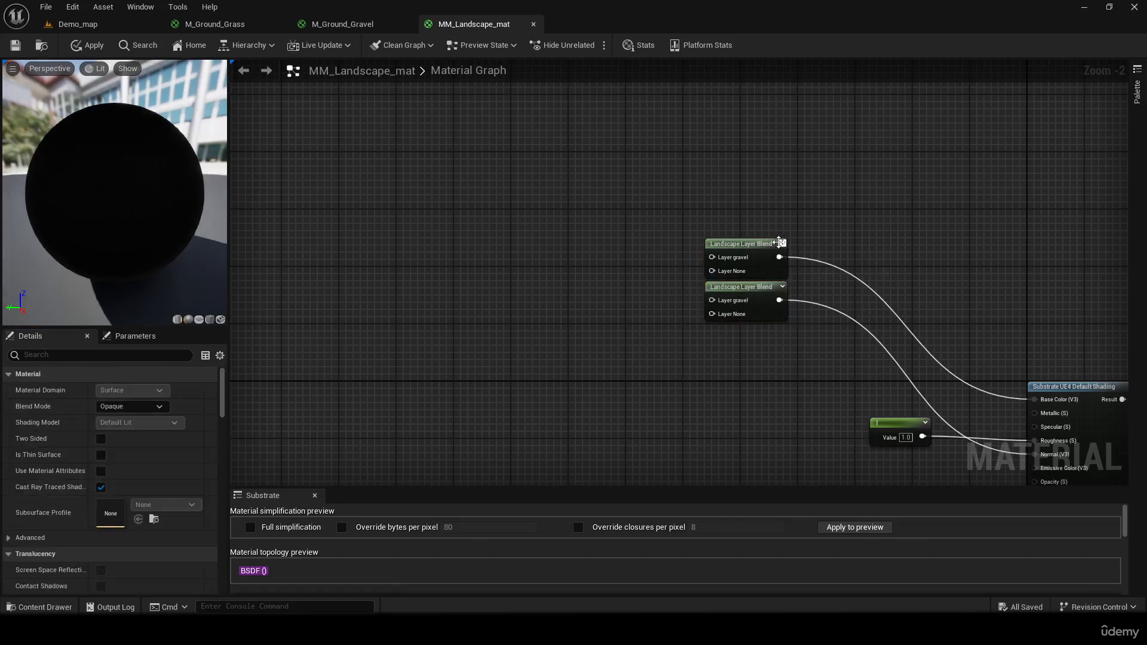
Step: Name the second layer of the upper Landscape Layer Blend node "grass"
left_click(763, 241)
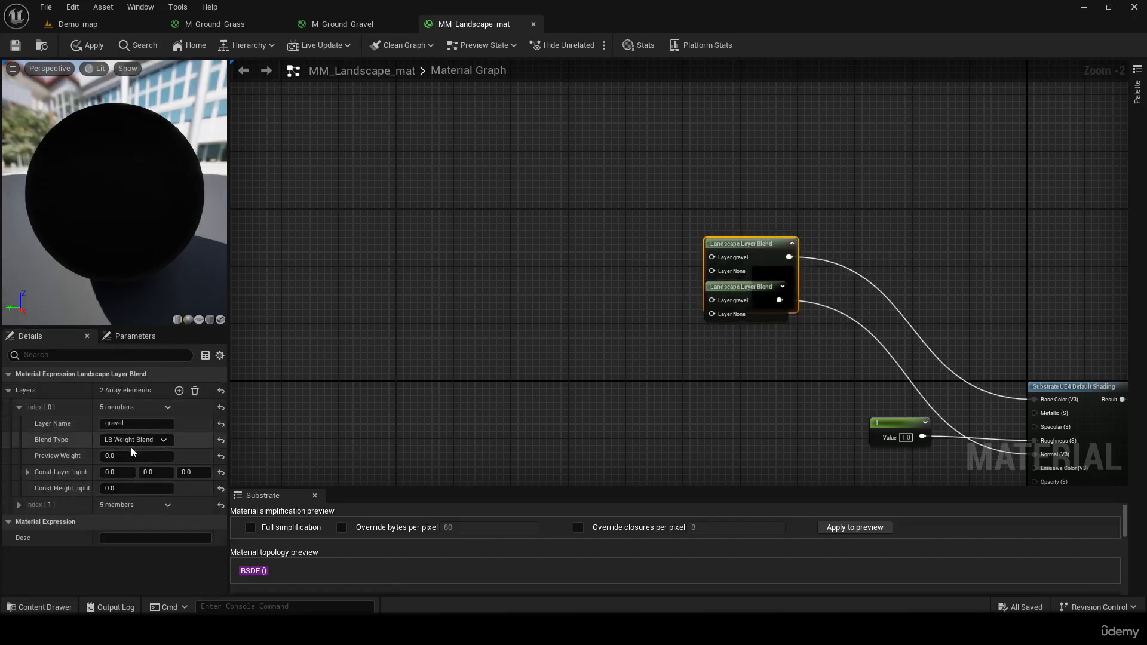
left_click(792, 243)
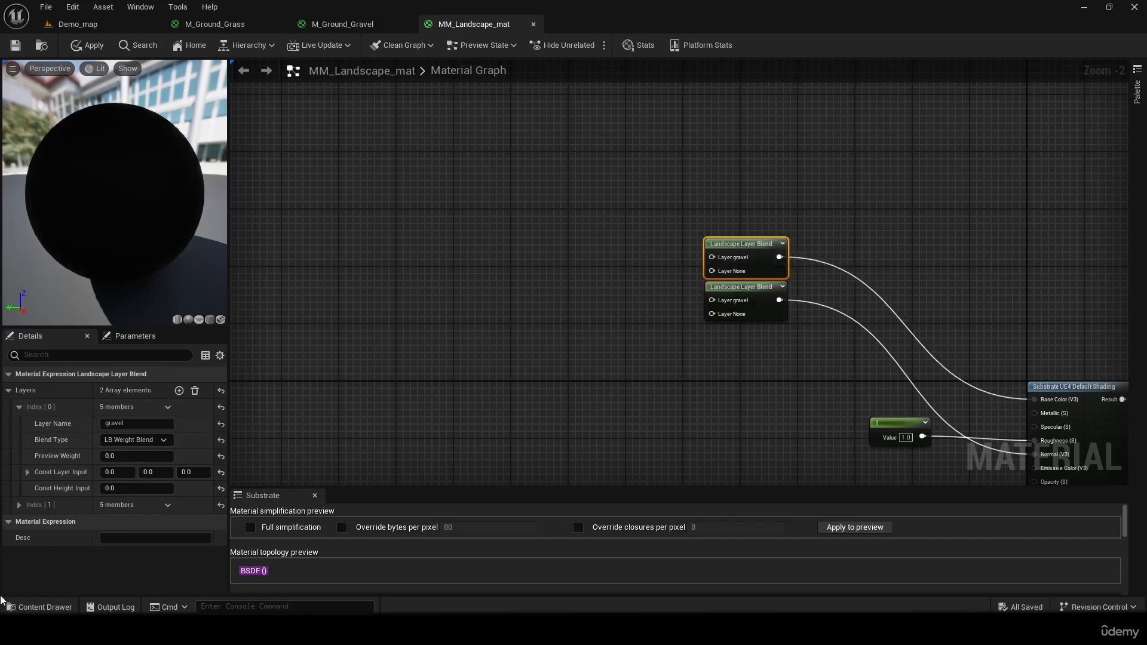
left_click(19, 505)
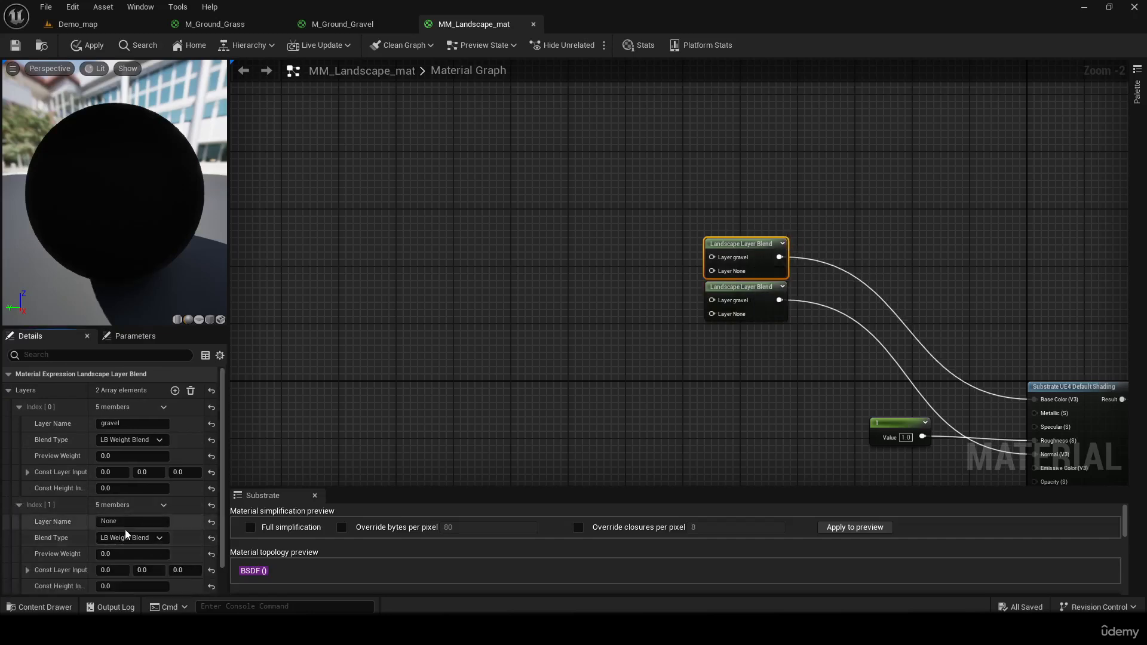
left_click(125, 521)
double_click(126, 522)
type("grass")
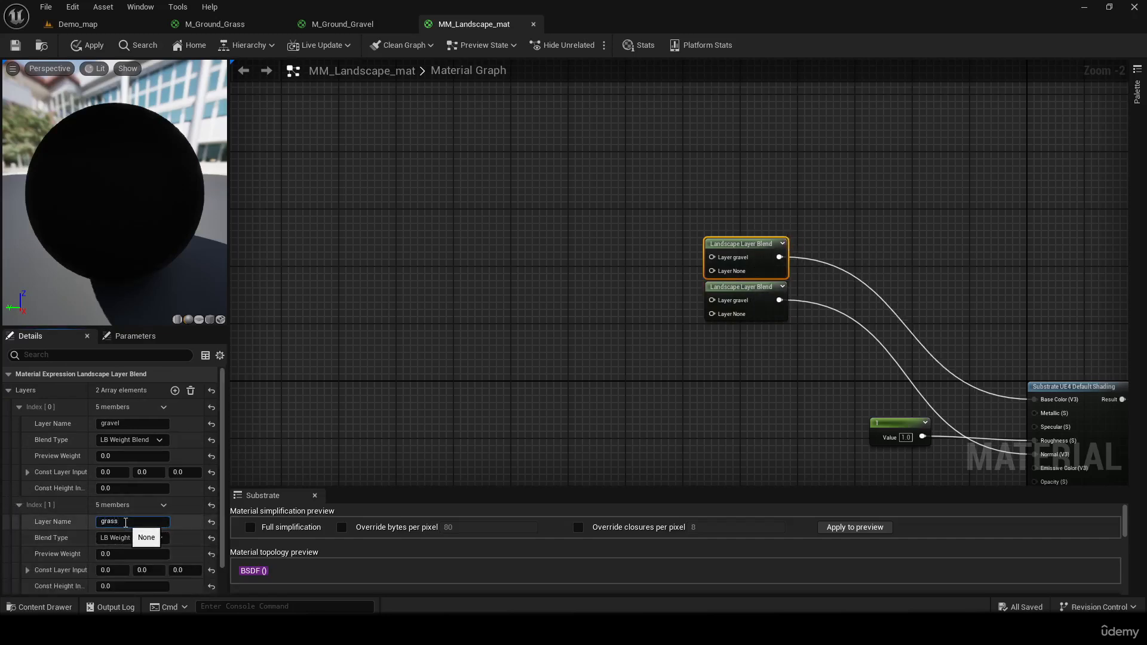
double_click(125, 523)
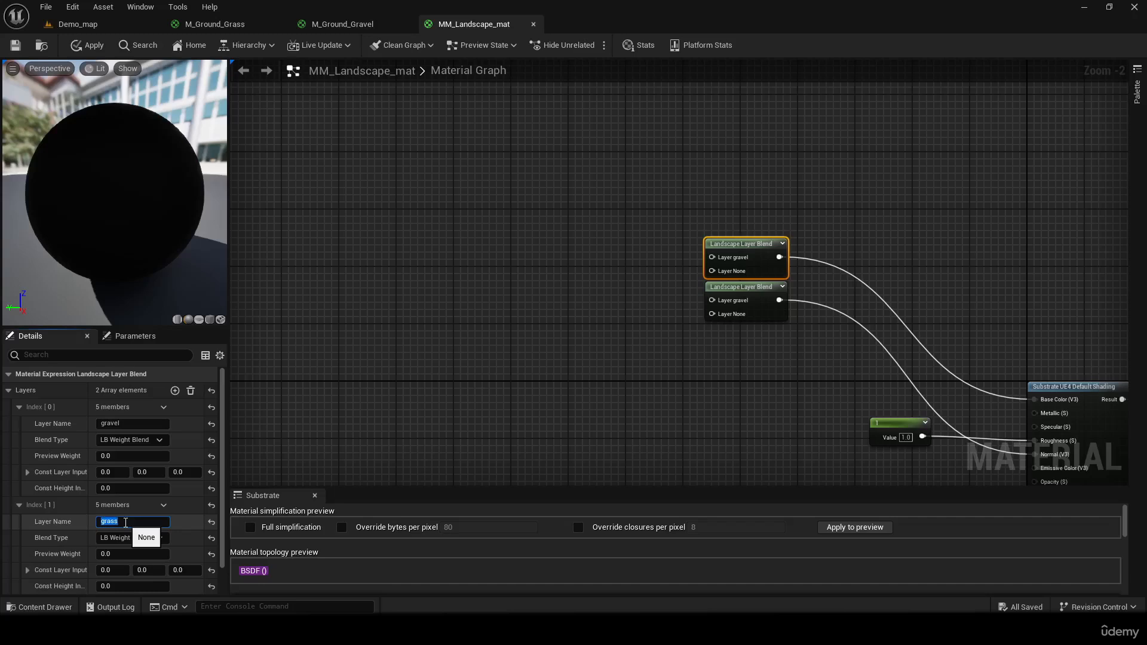
left_click(607, 368)
Step: Name the second layer of the lower Landscape Layer Blend node "grass" and save the material
left_click(733, 289)
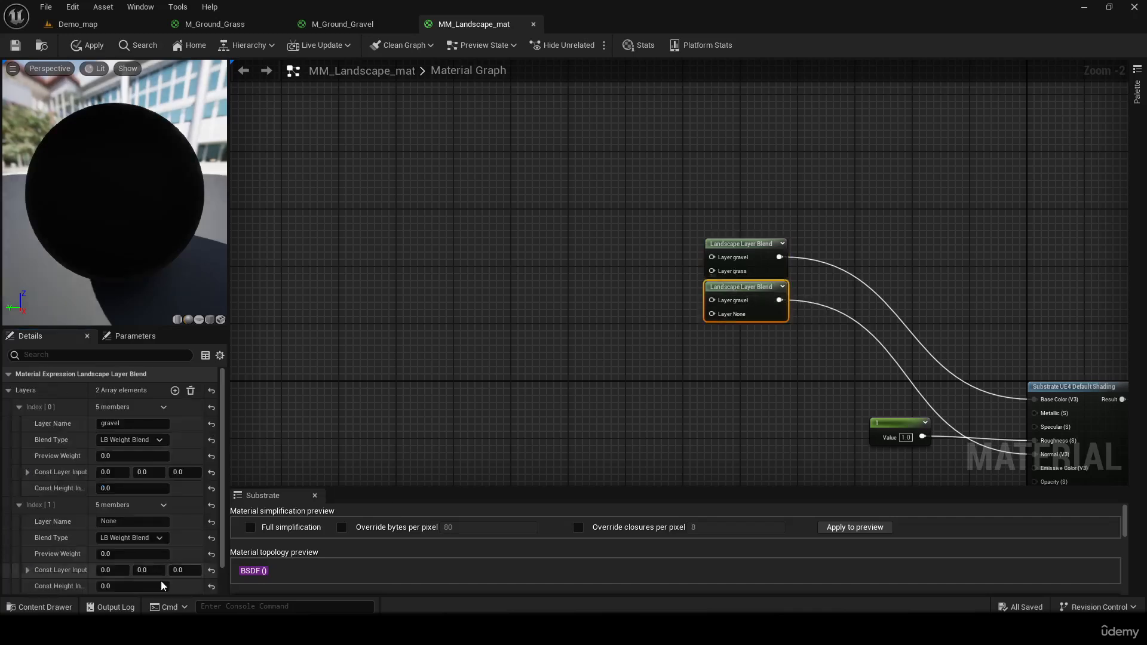
left_click(132, 522)
type("grass")
left_click(326, 408)
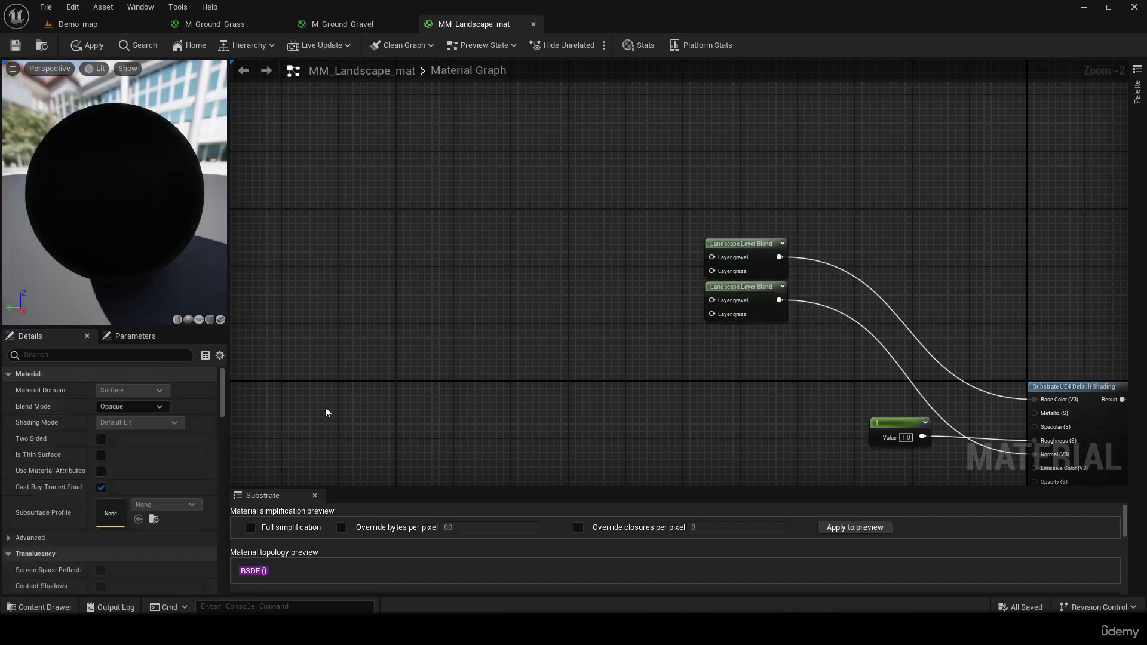
right_click_drag(566, 179, 668, 198)
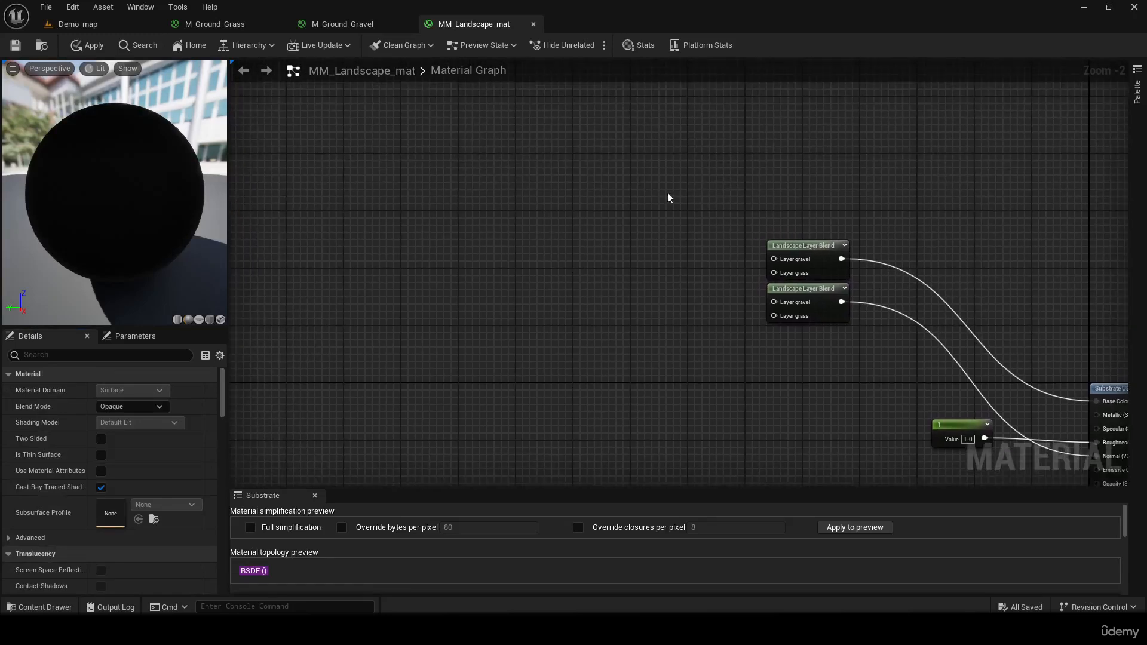
left_click(16, 46)
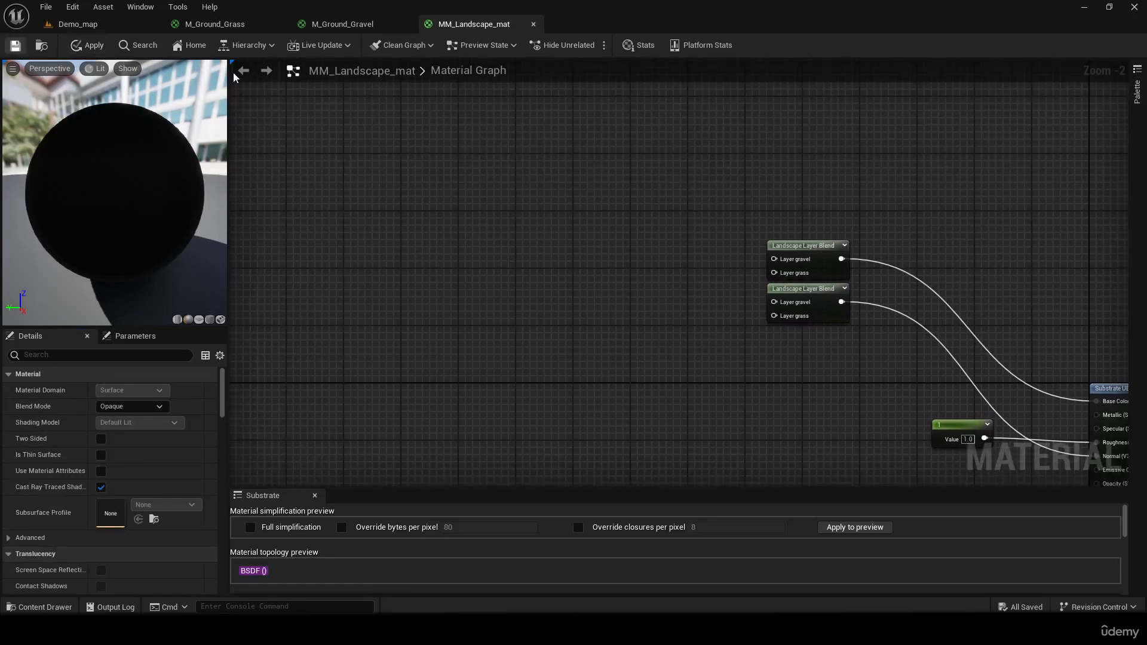
Step: Open the M_Ground_Grass material graph and move its Constant node closer to the Substrate Shading Models node's Roughness input
left_click(242, 26)
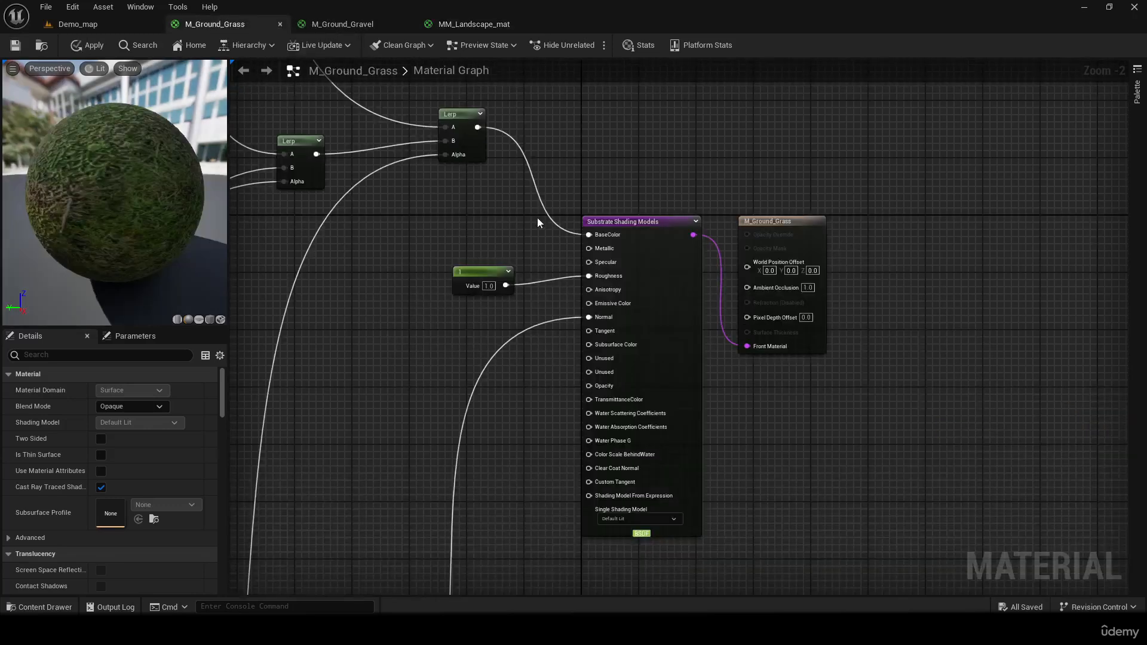
right_click_drag(536, 217, 613, 151)
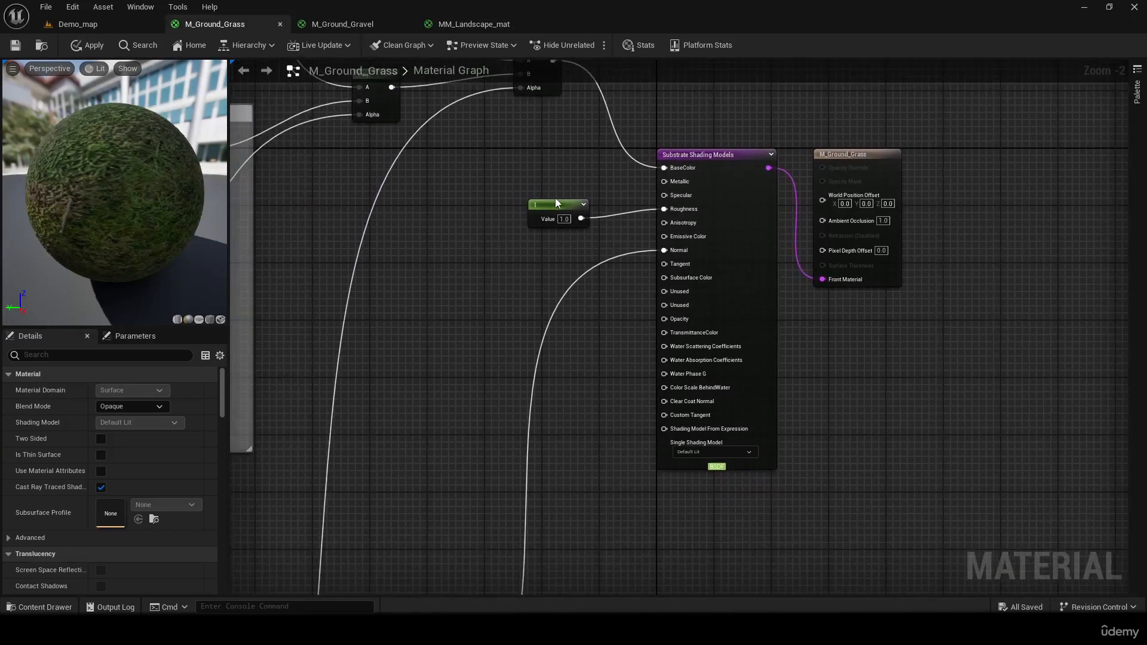
left_click_drag(556, 203, 611, 204)
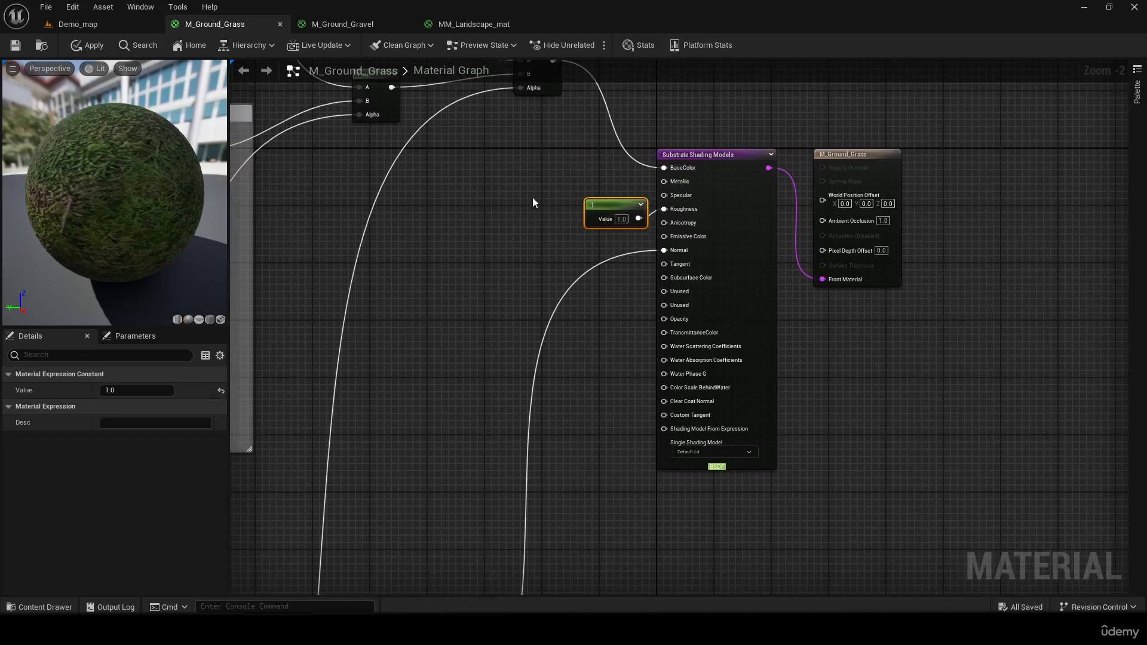
right_click_drag(533, 199, 549, 269)
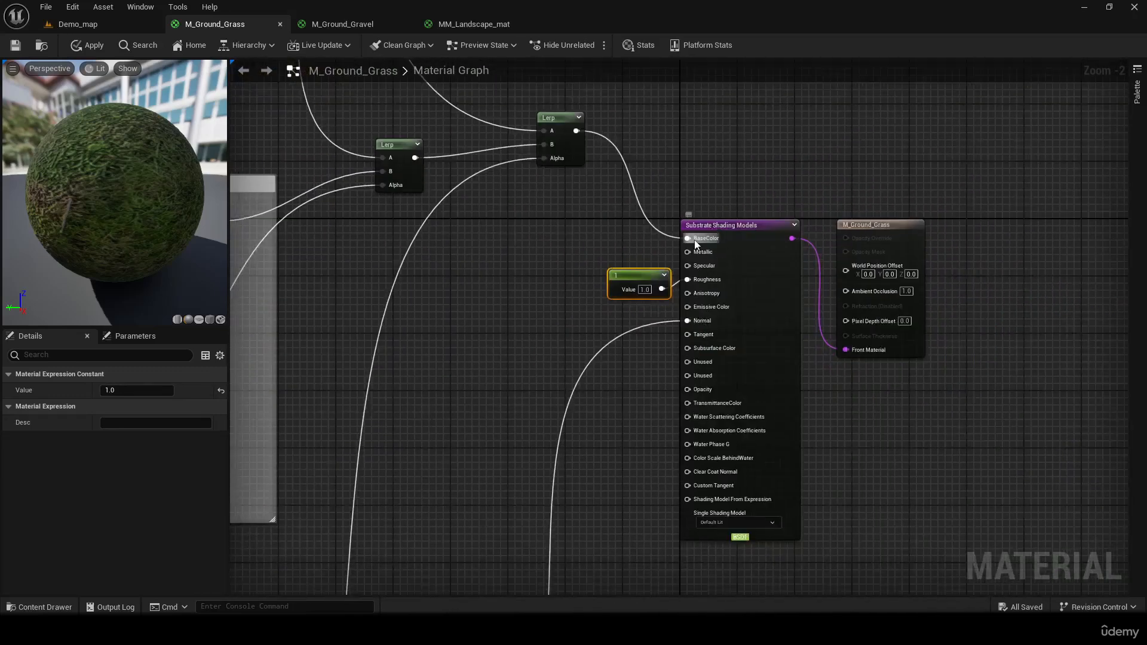
Step: Move the Constant, Substrate Shading Models and M_Ground_Grass output nodes together, well away from the Lerp nodes
right_click_drag(711, 287, 670, 175)
mouse_move(525, 294)
right_mouse_down()
mouse_move(747, 60)
mouse_move(799, 124)
mouse_move(571, 228)
mouse_move(540, 287)
mouse_move(603, 269)
right_mouse_up()
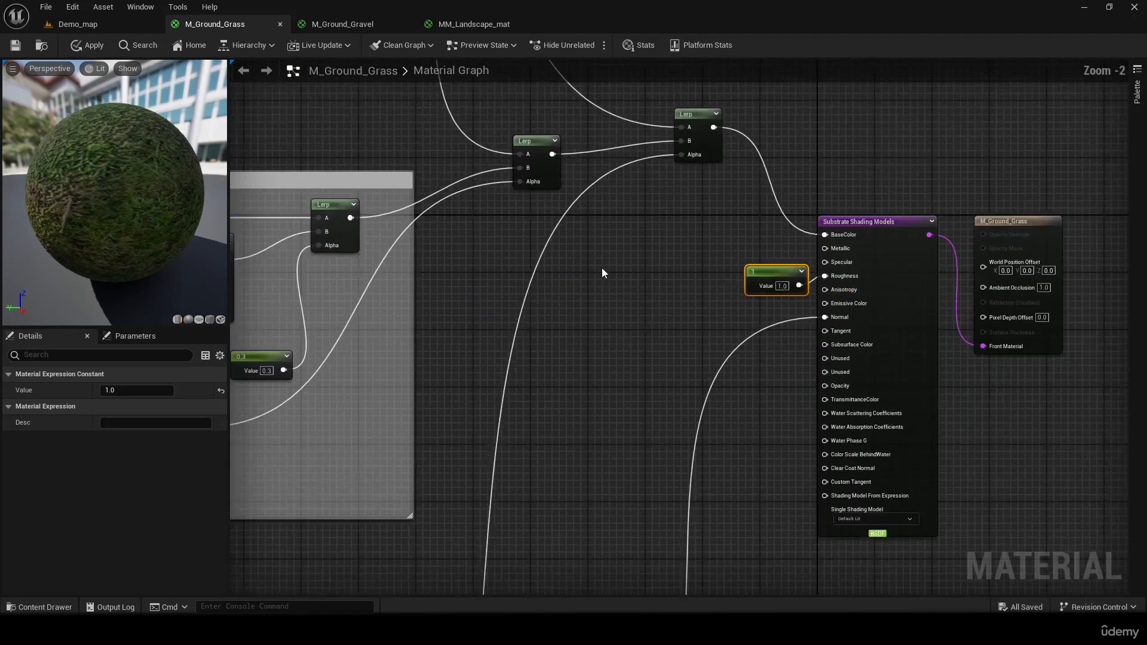
scroll(602, 272, "down", 4)
left_click_drag(615, 234, 798, 370)
left_click_drag(653, 299, 1022, 332)
Step: Examine how the normal texture, distance fade, base color and macro variation groups feed the Substrate Shading Models node
right_click_drag(648, 303, 789, 60)
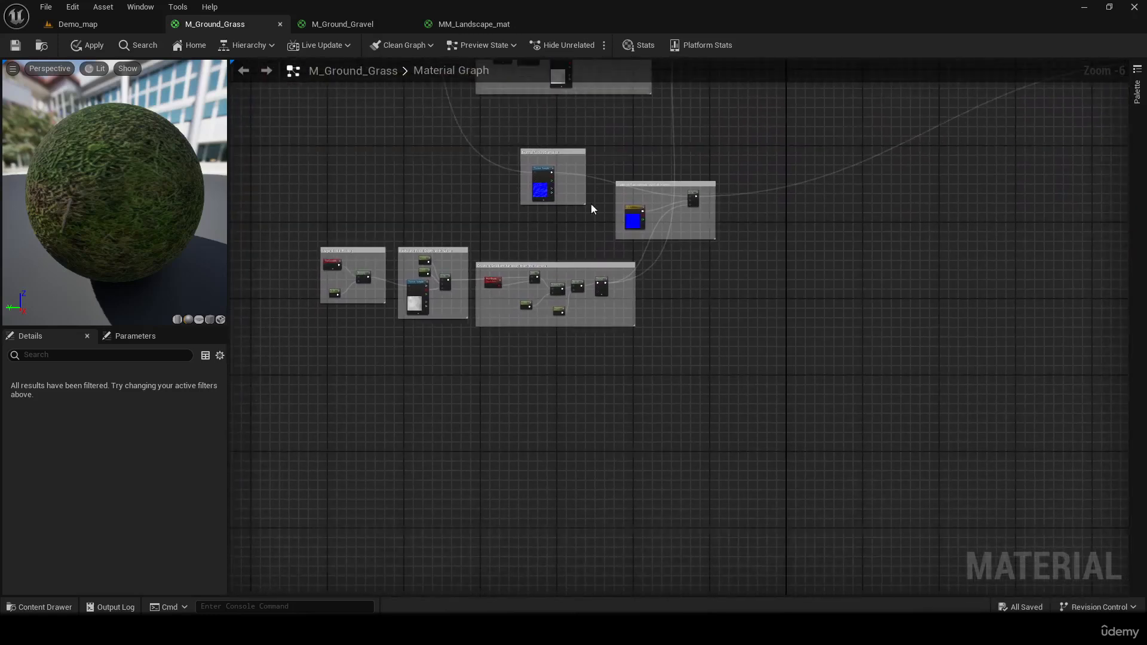
right_click_drag(625, 143, 617, 172)
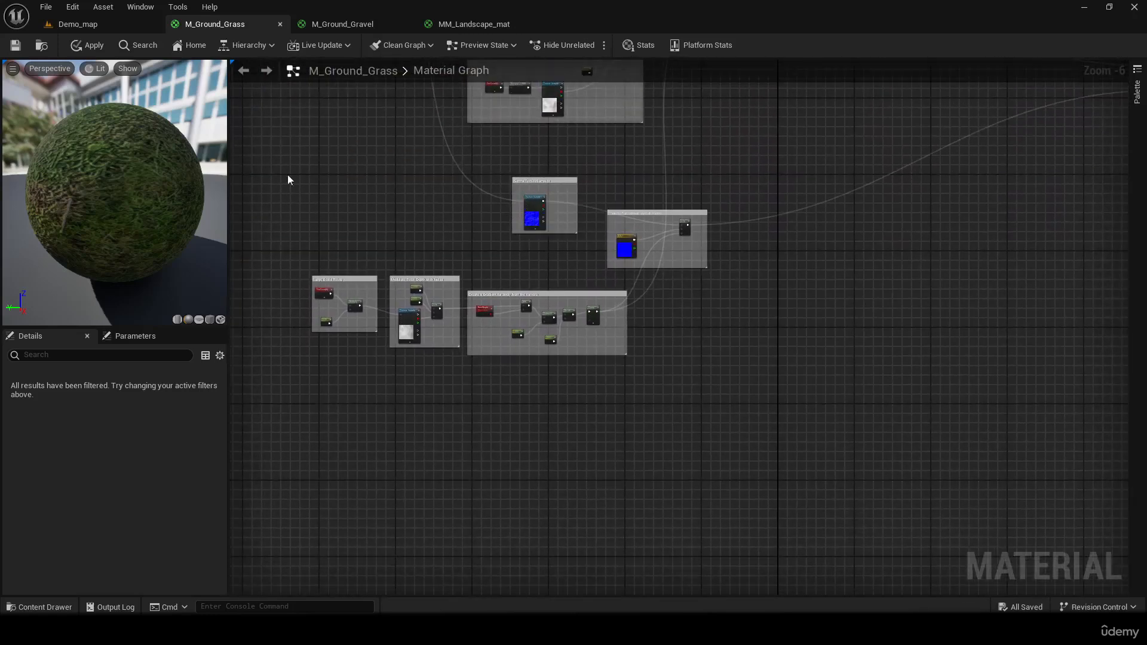
left_click_drag(251, 169, 755, 414)
right_click_drag(534, 236, 505, 305)
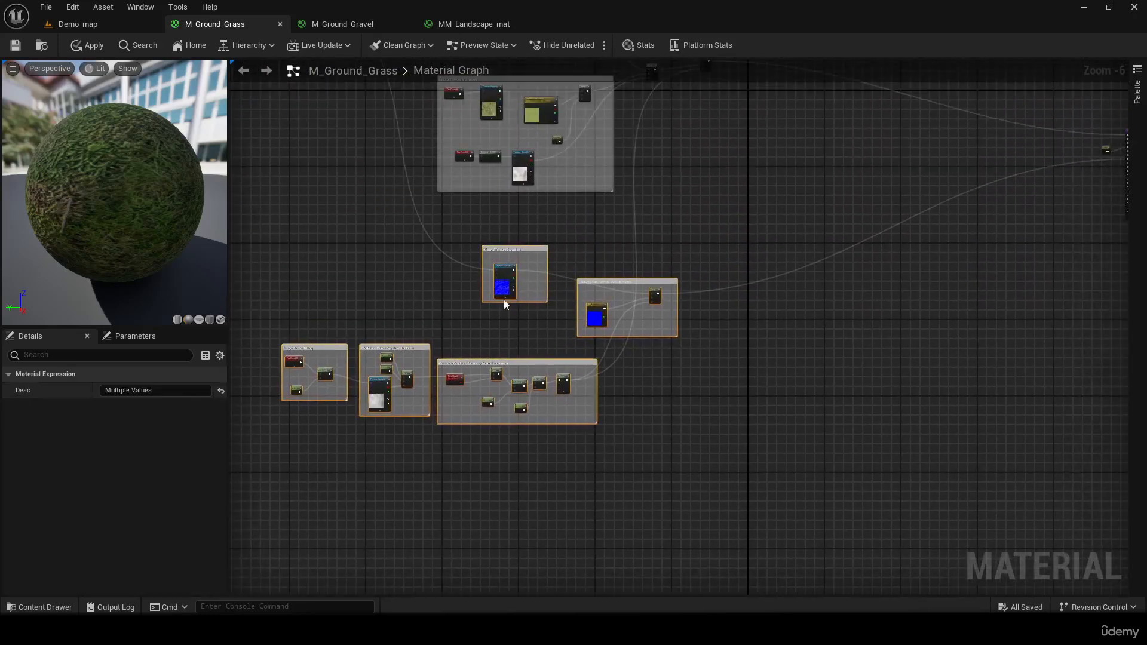
right_click_drag(671, 305, 404, 368)
scroll(917, 171, "down", 1)
scroll(876, 216, "up", 5)
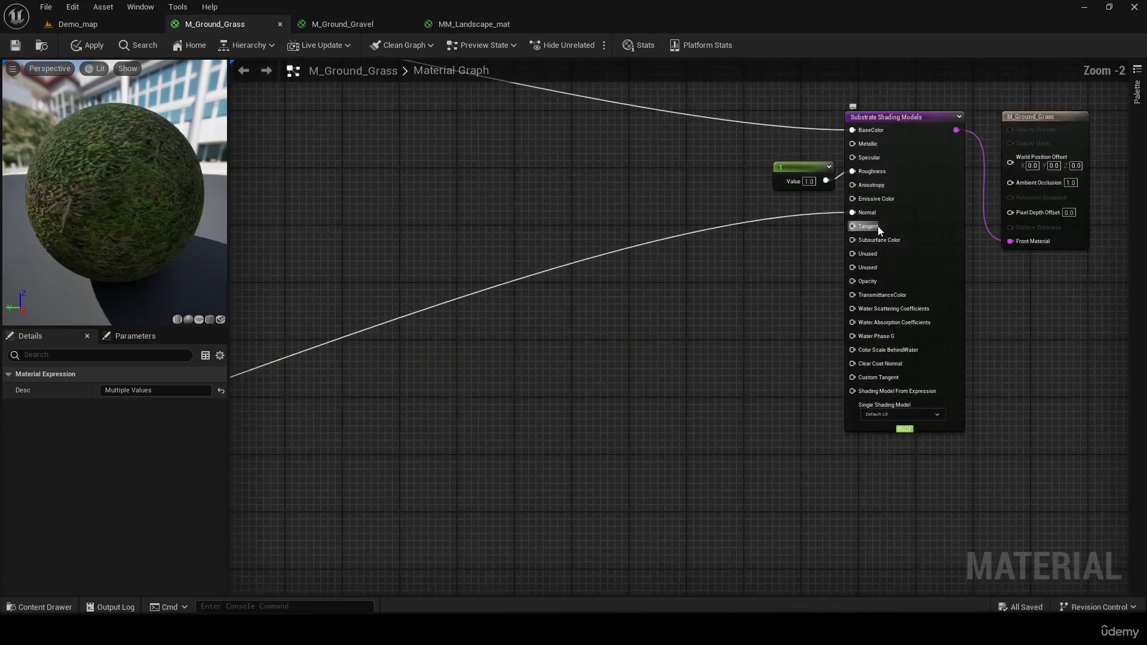
mouse_move(671, 392)
right_mouse_down()
mouse_move(925, 322)
mouse_move(1048, 353)
mouse_move(1111, 286)
right_mouse_up()
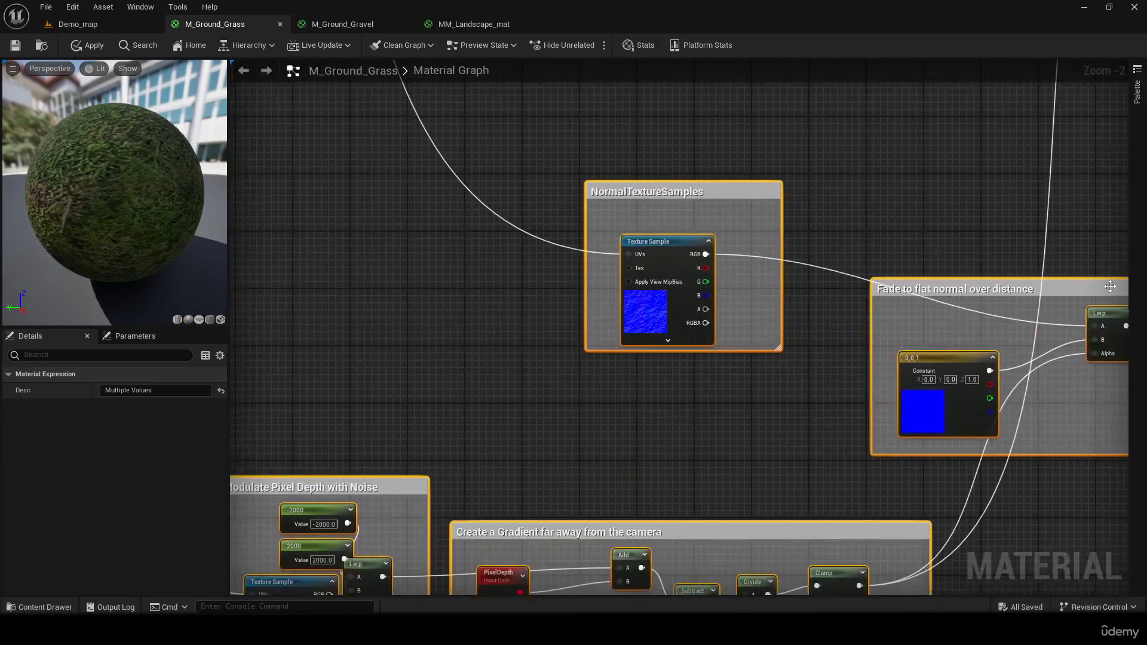
scroll(753, 270, "up", 1)
scroll(719, 265, "down", 1)
scroll(711, 279, "down", 3)
scroll(730, 253, "up", 1)
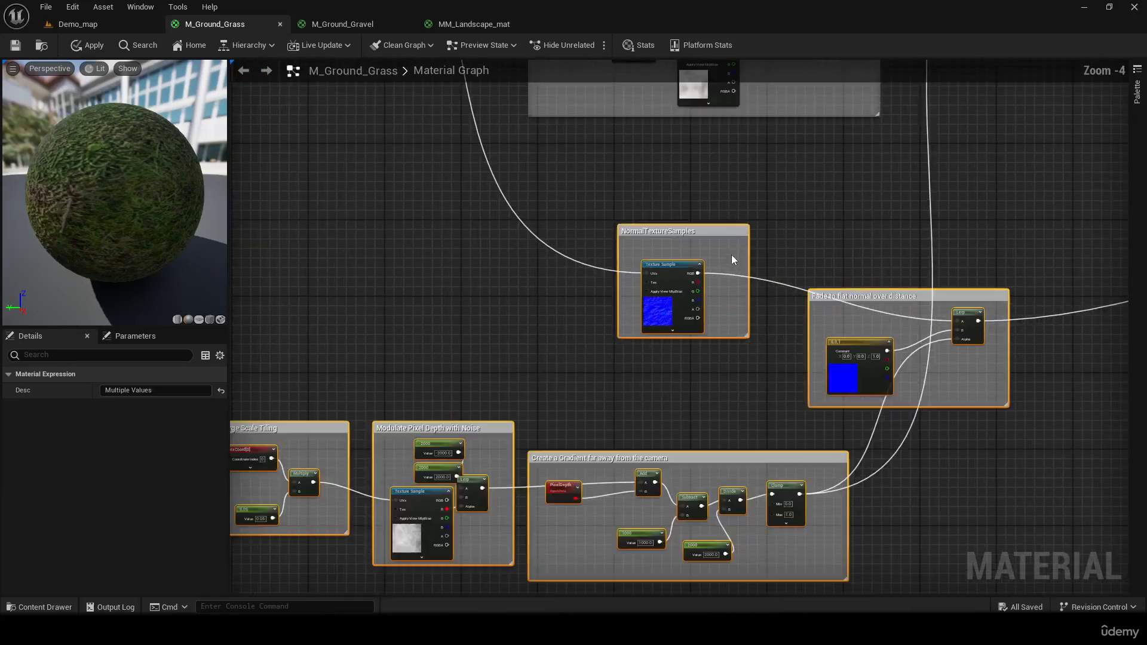
right_click_drag(761, 236, 710, 515)
right_click_drag(423, 272, 678, 461)
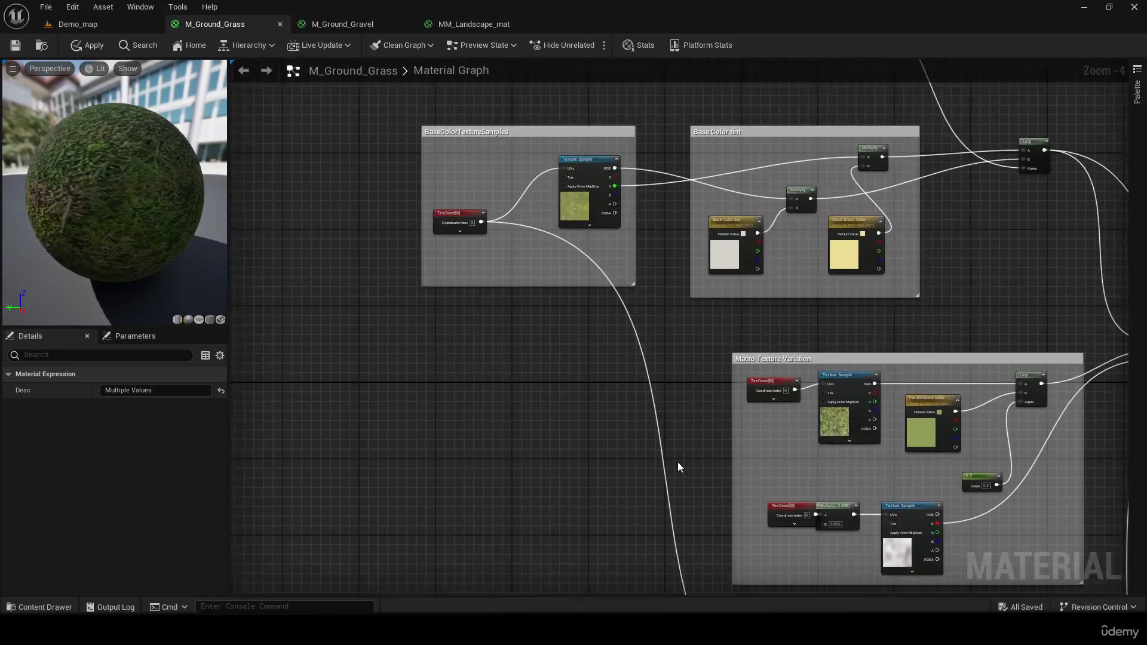
left_click(455, 208)
right_click_drag(935, 404, 623, 348)
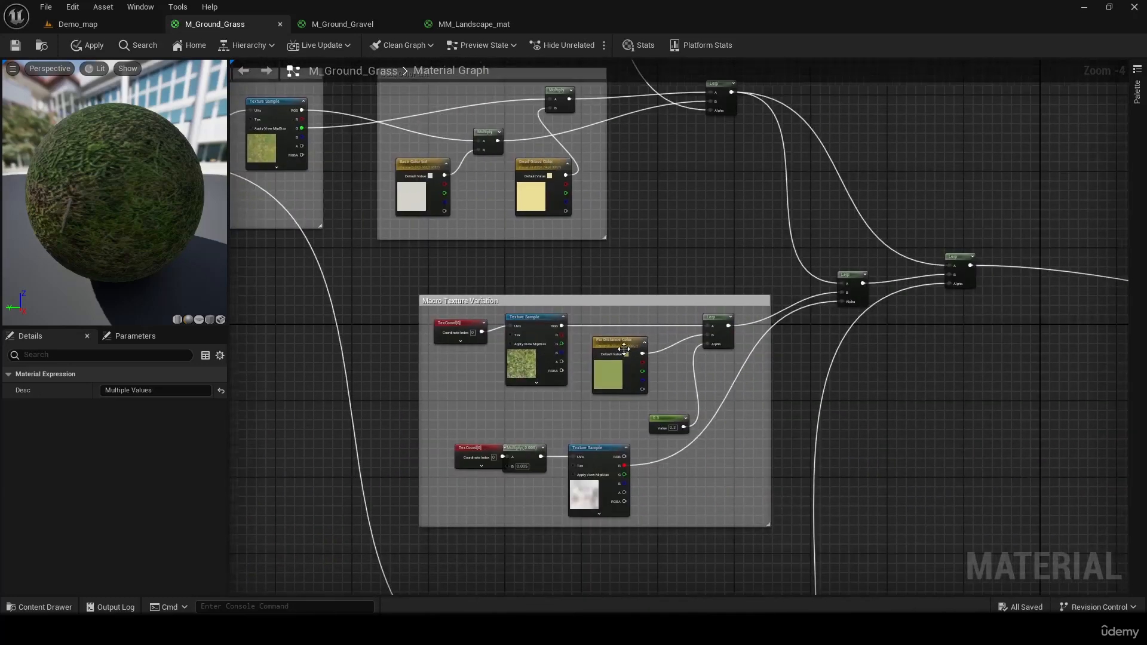
Step: Select all the node groups and Lerp nodes that feed the Substrate Shading Models node in the M_Ground_Grass graph
scroll(624, 348, "down", 2)
right_click_drag(837, 452, 799, 341)
scroll(854, 358, "down", 3)
left_click_drag(306, 110, 754, 499)
right_click_drag(759, 402, 687, 587)
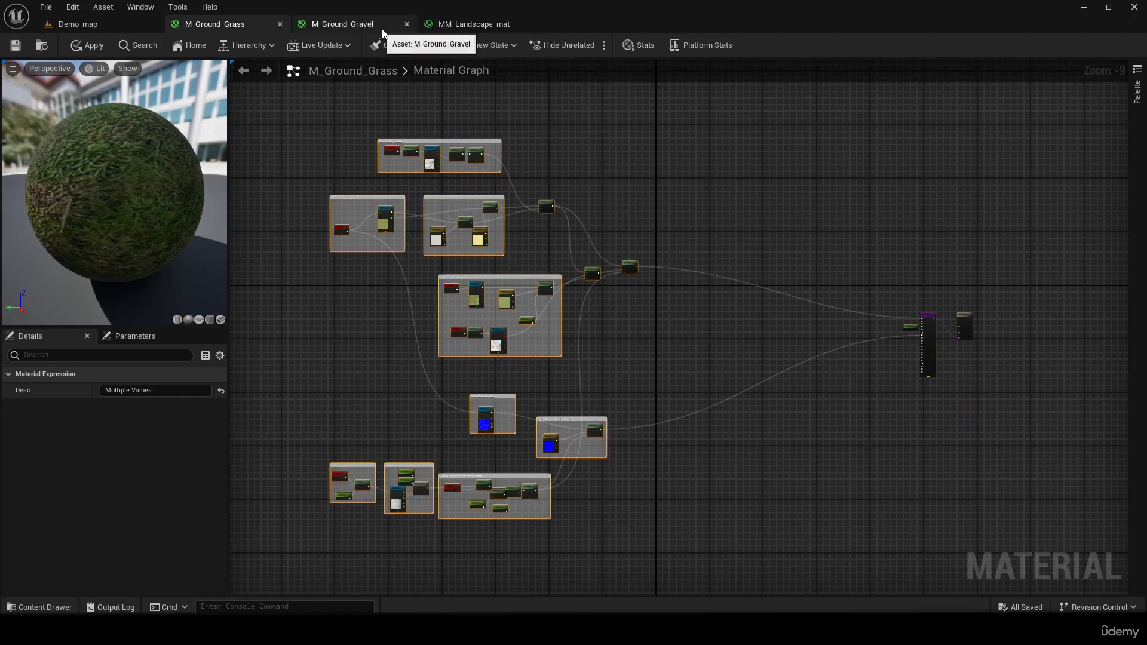
Step: Paste the copied grass node groups and Lerp nodes into empty space in the MM_Landscape_mat graph, well ahead of the Landscape Layer Blend nodes
left_click(469, 24)
right_click_drag(595, 269, 748, 144)
right_click_drag(460, 237, 555, 297)
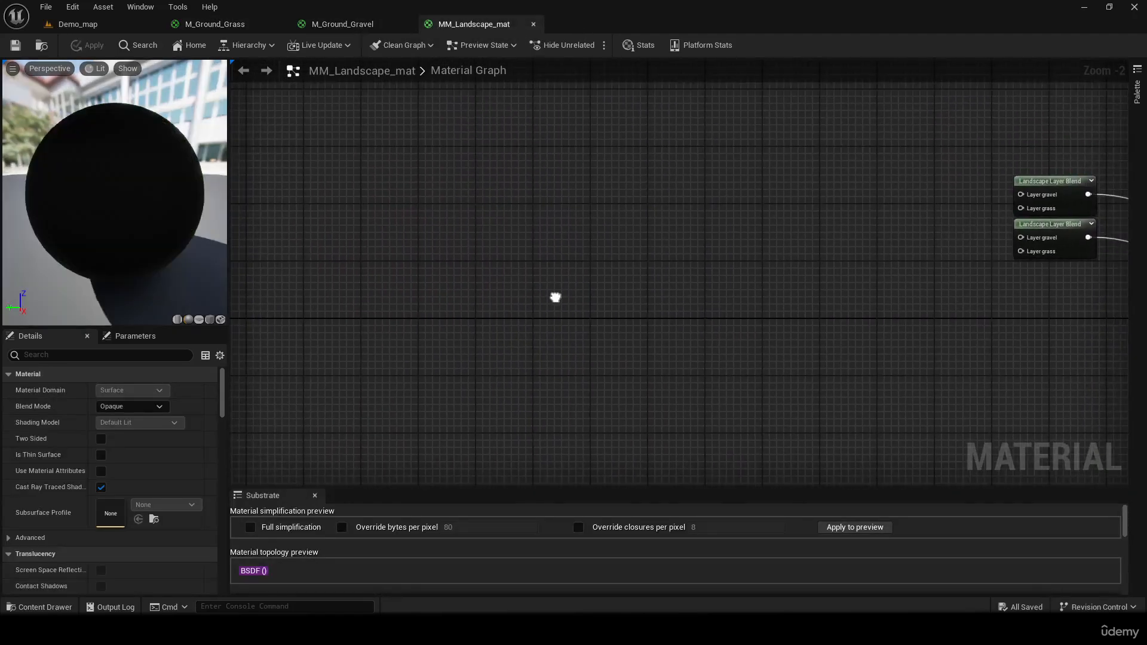
right_click(472, 258)
left_click(380, 238)
right_click_drag(381, 239, 637, 284)
scroll(451, 261, "down", 2)
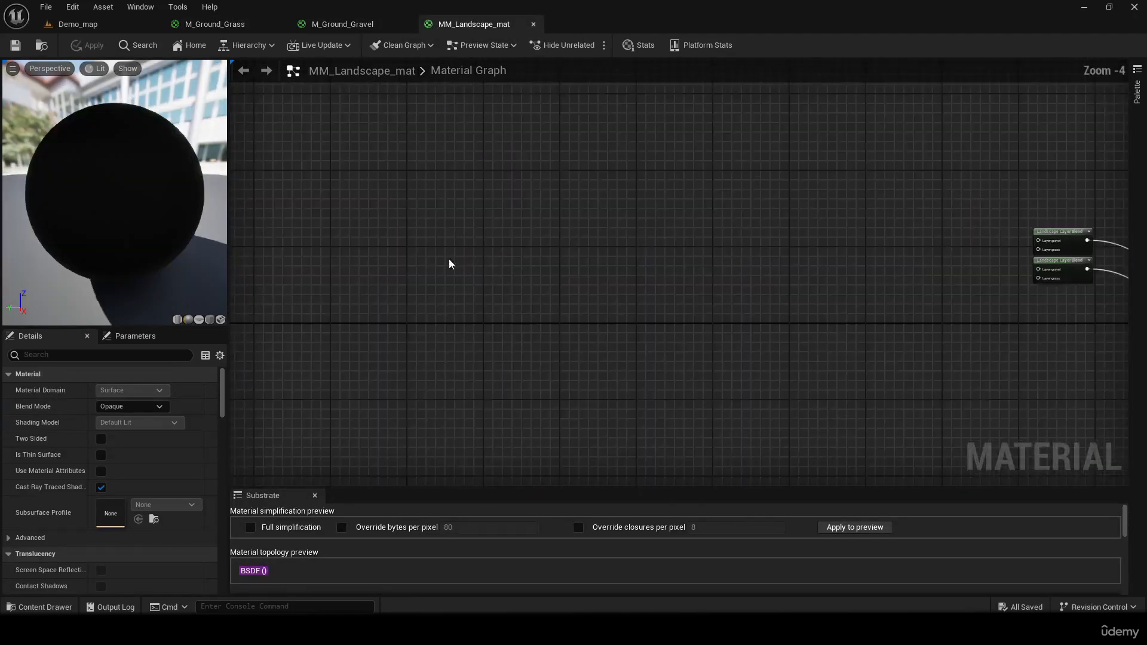
key("ctrl+v")
right_click_drag(816, 176, 650, 402)
right_click_drag(782, 324, 943, 288)
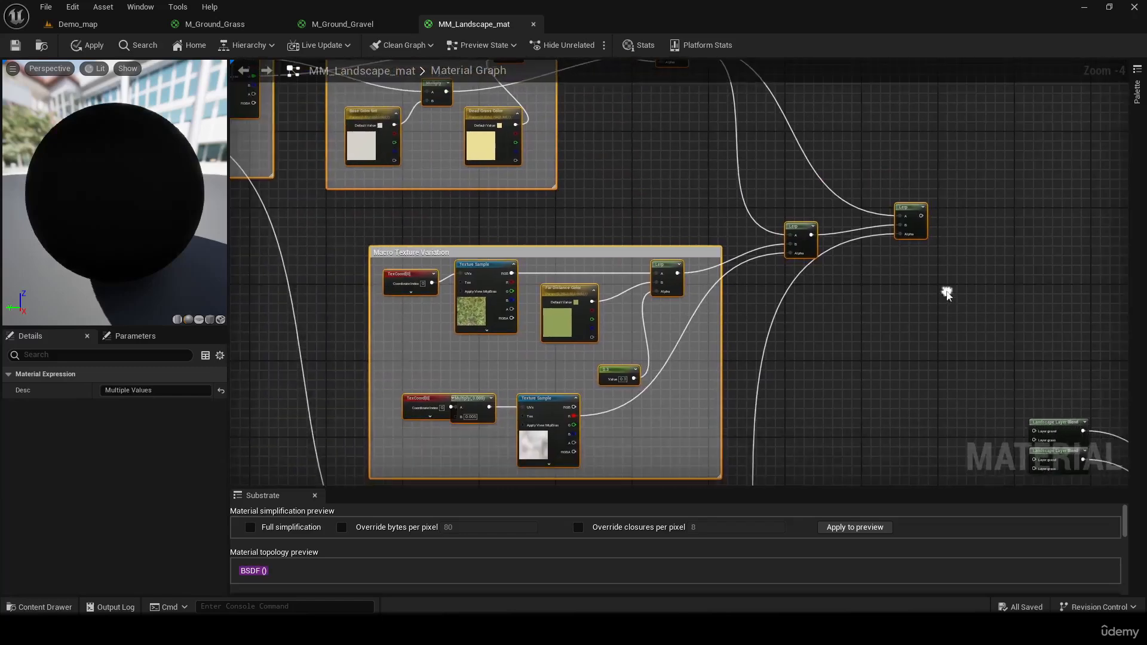
right_click_drag(641, 303, 840, 155)
right_click_drag(785, 110, 715, 346)
Step: Connect the final grass Lerp to the Layer grass input of the base color Landscape Layer Blend, following the M_Ground_Grass wiring
left_click(247, 23)
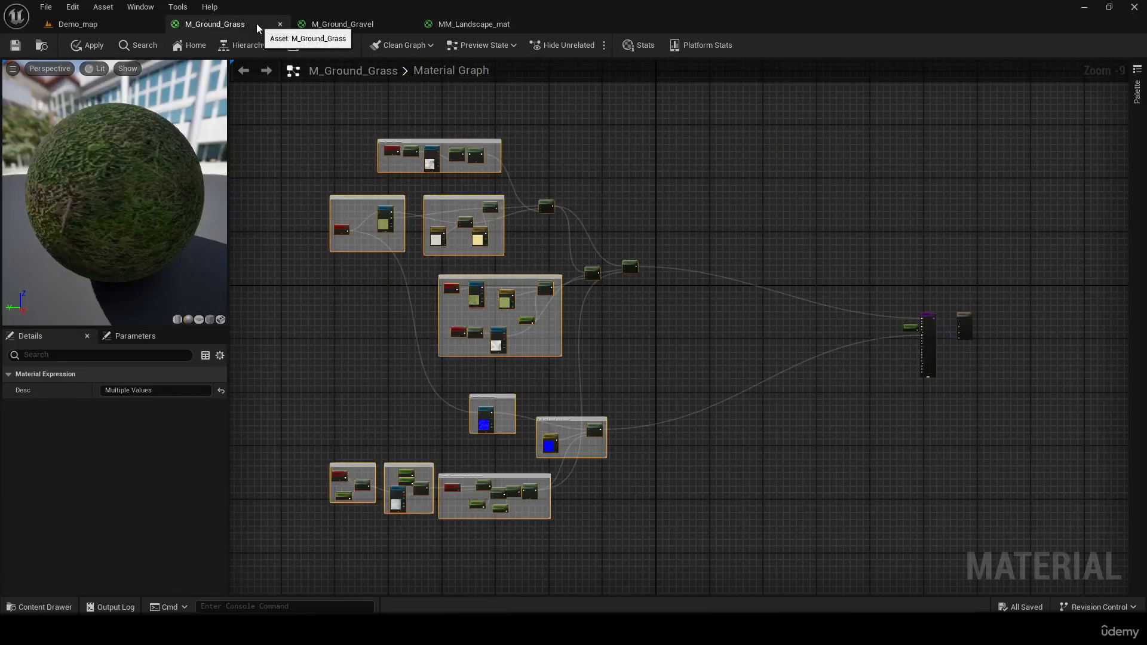
scroll(697, 363, "up", 4)
right_click_drag(599, 299, 688, 575)
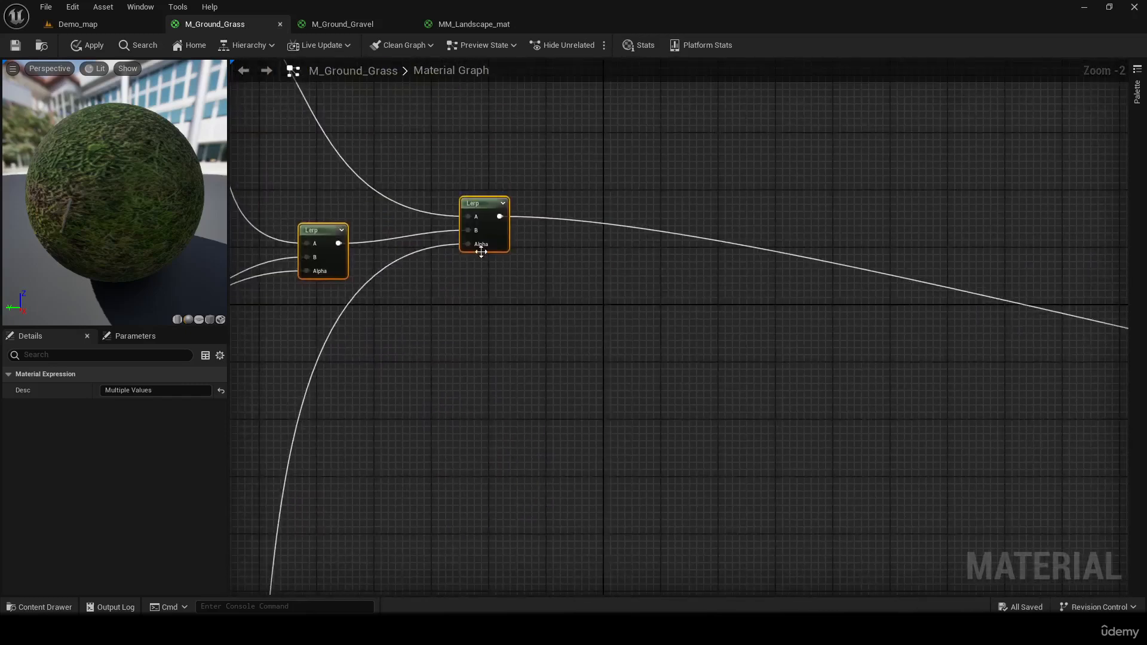
right_click_drag(860, 335, 292, 276)
mouse_move(863, 397)
right_mouse_down()
mouse_move(402, 335)
mouse_move(230, 335)
right_mouse_up()
left_click(481, 27)
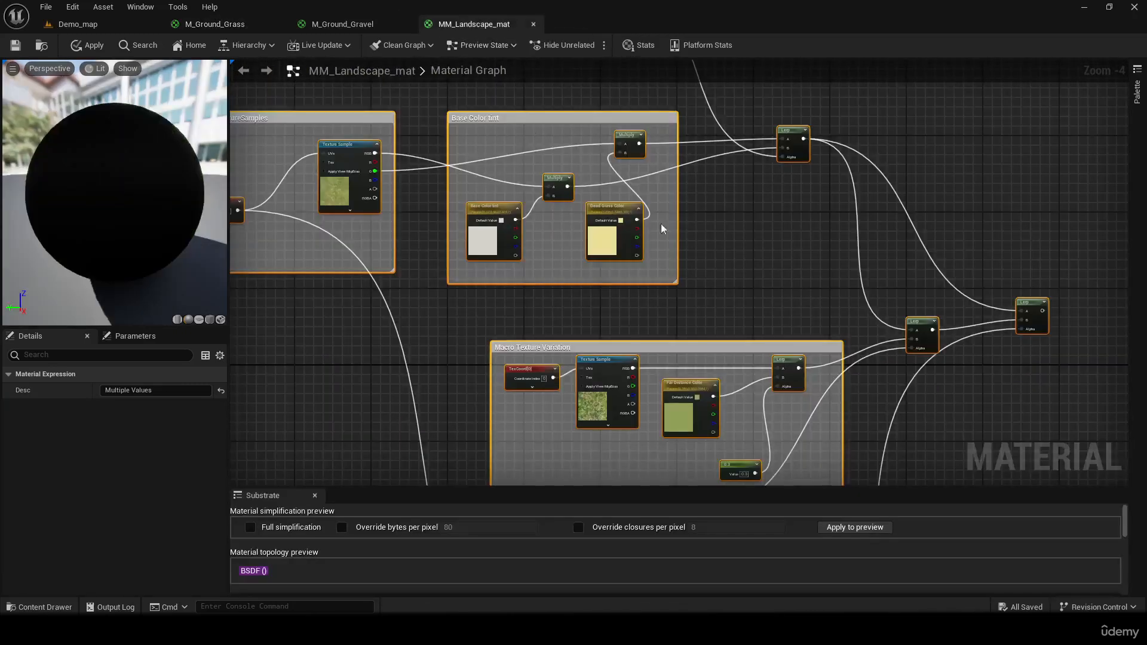
right_click_drag(1046, 260, 508, 252)
left_click(650, 242)
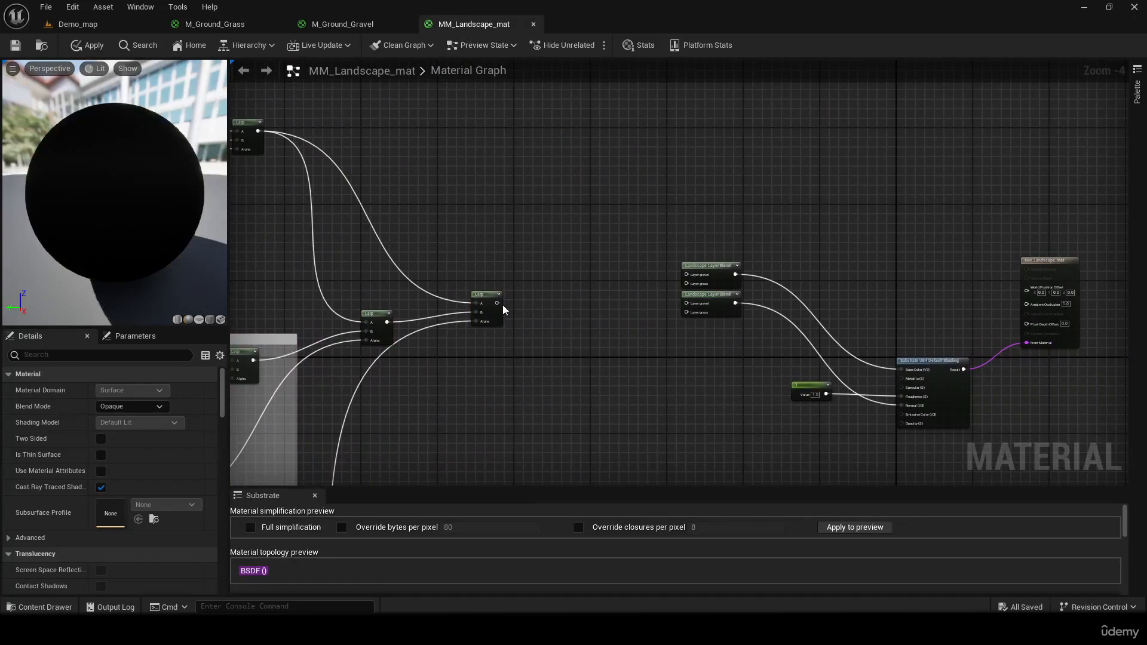
left_click_drag(498, 303, 687, 283)
Step: Connect the Lerp in the Fade to flat normal over distance group to the Layer grass input of the normal Landscape Layer Blend
scroll(682, 285, "down", 5)
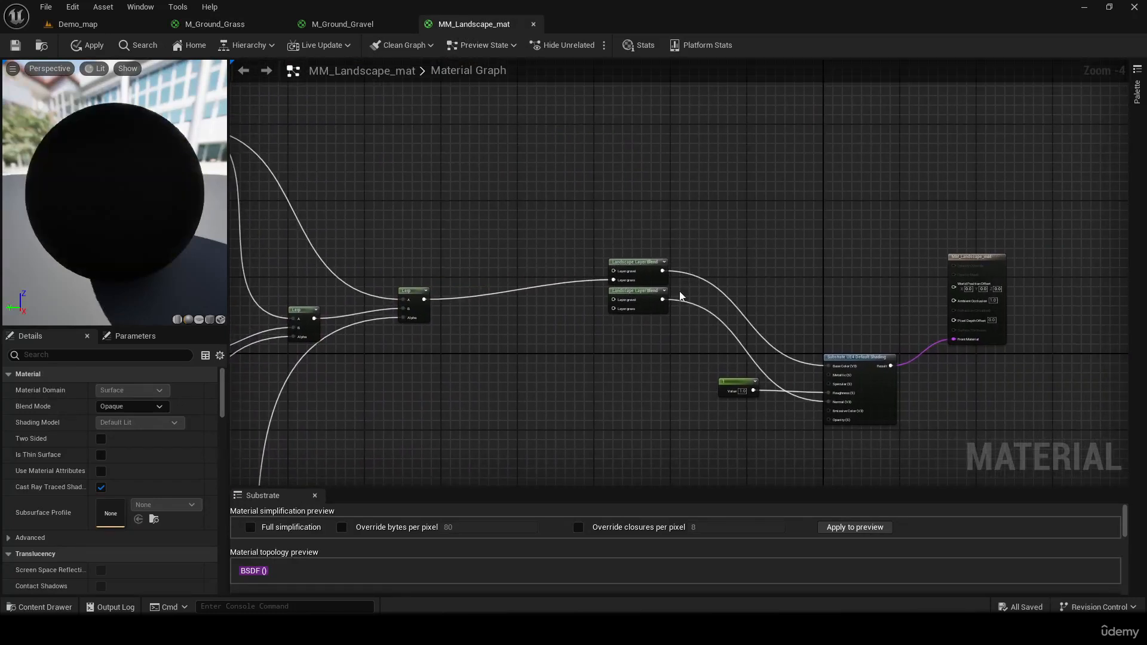
scroll(680, 287, "up", 6)
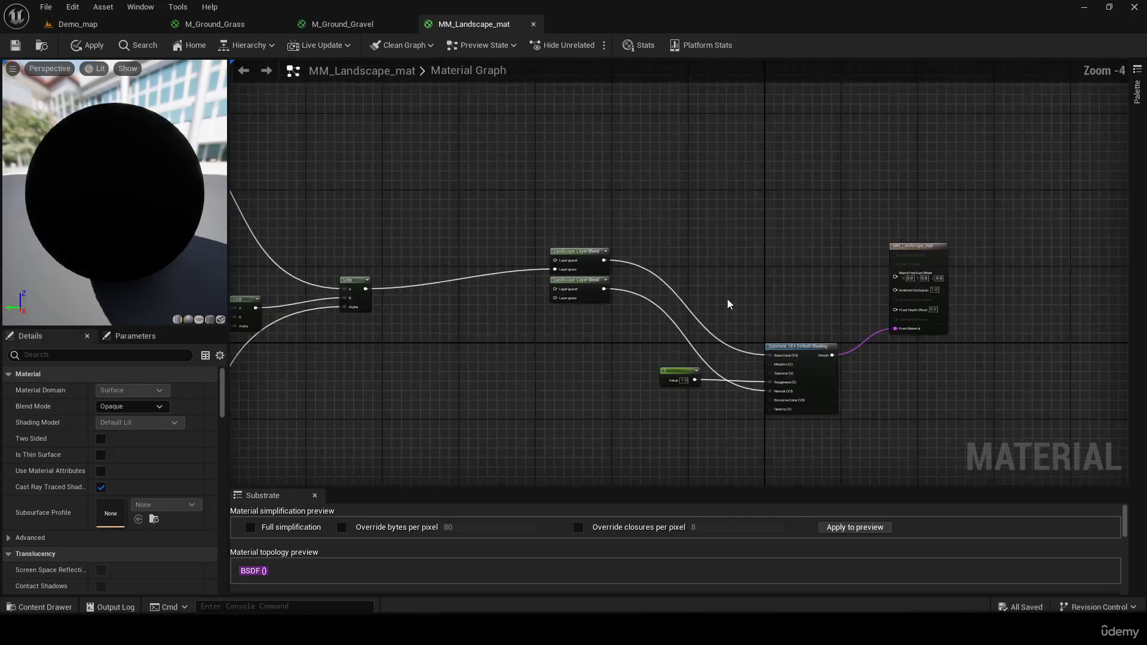
scroll(537, 257, "up", 3)
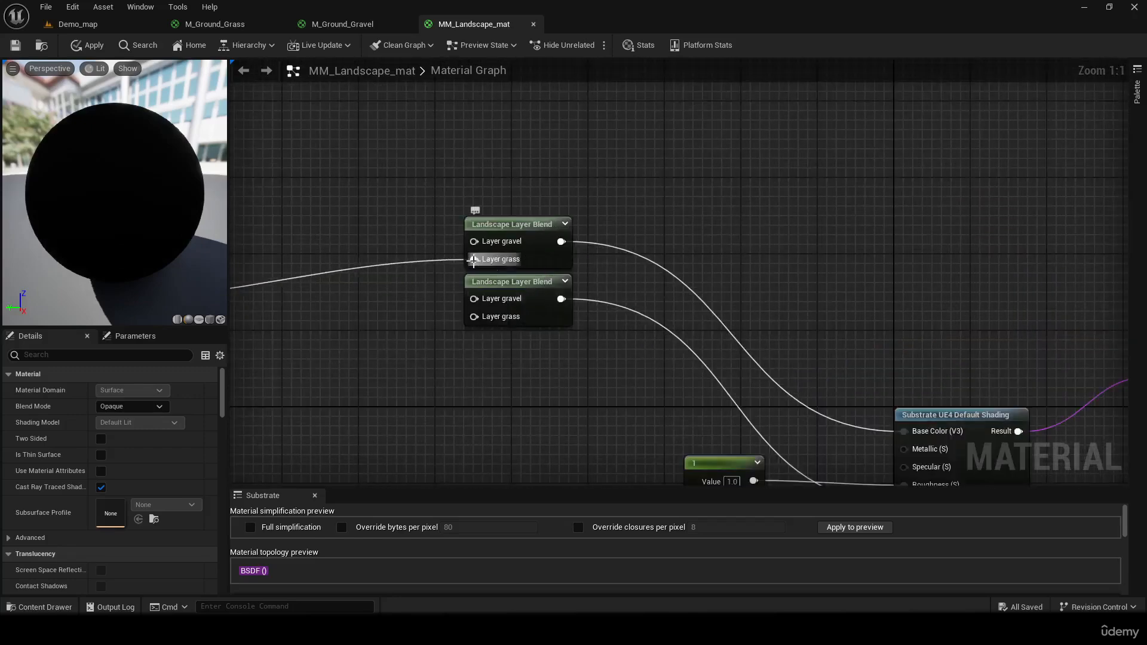
right_click_drag(579, 376, 966, 312)
right_click_drag(666, 445, 944, 60)
right_click_drag(795, 454, 828, 350)
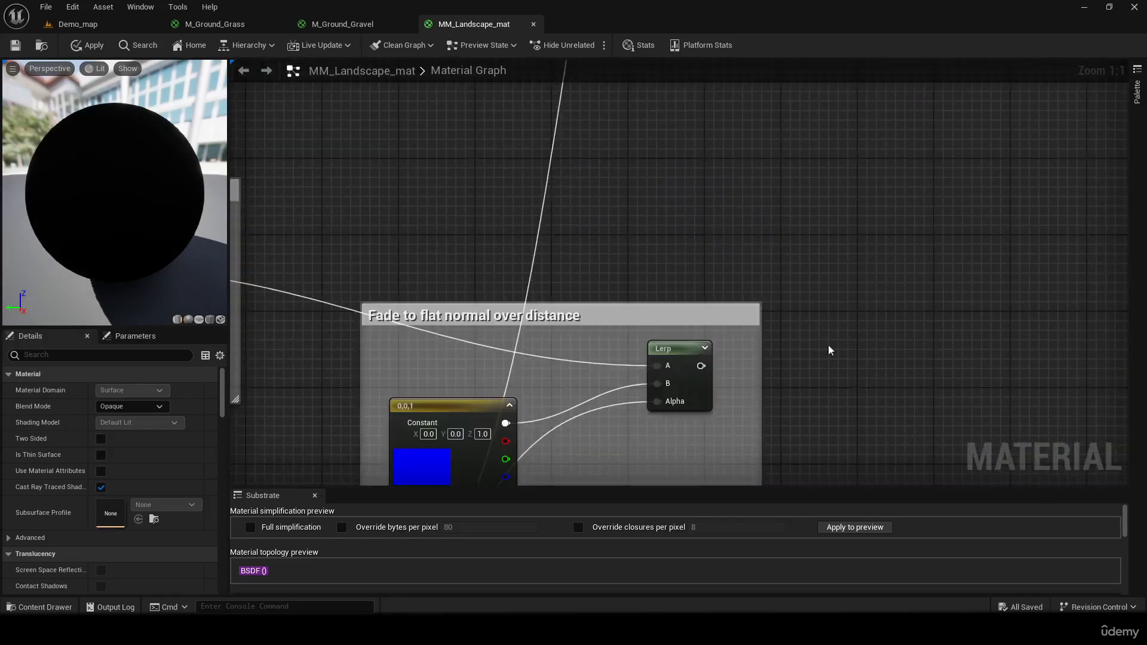
right_click_drag(876, 381, 559, 392)
left_click_drag(503, 379, 867, 255)
Step: Move the grass color groups with their Lerps, and the normal and distance groups, farther away from the Landscape Layer Blend nodes
right_click_drag(946, 343, 910, 267)
scroll(834, 411, "down", 8)
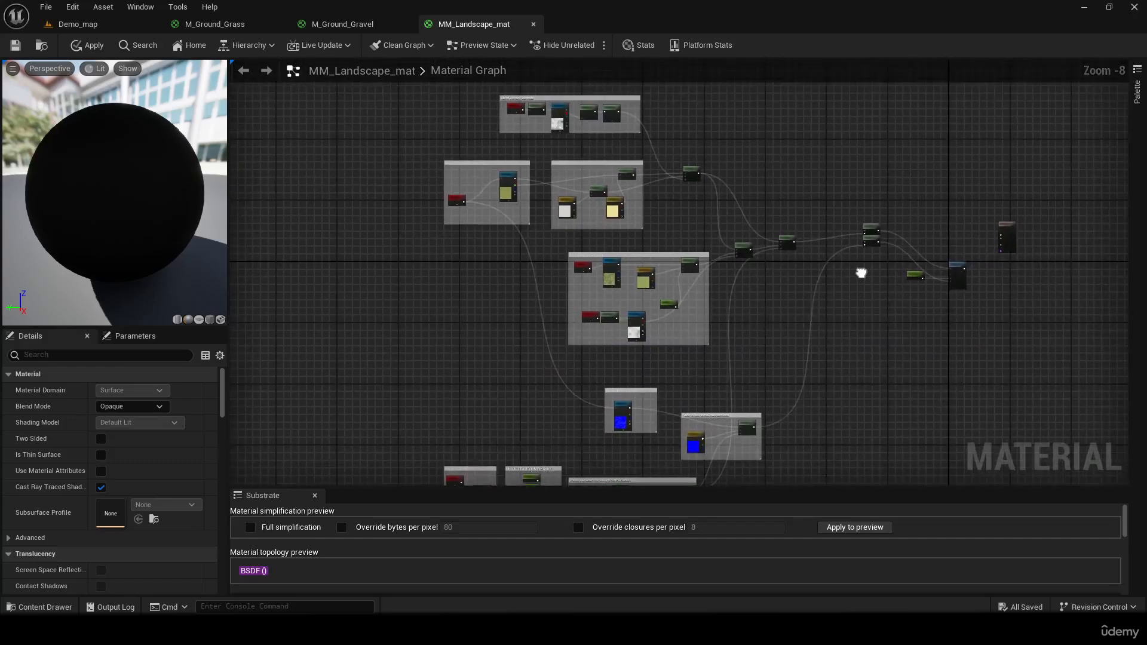
left_click_drag(392, 109, 791, 338)
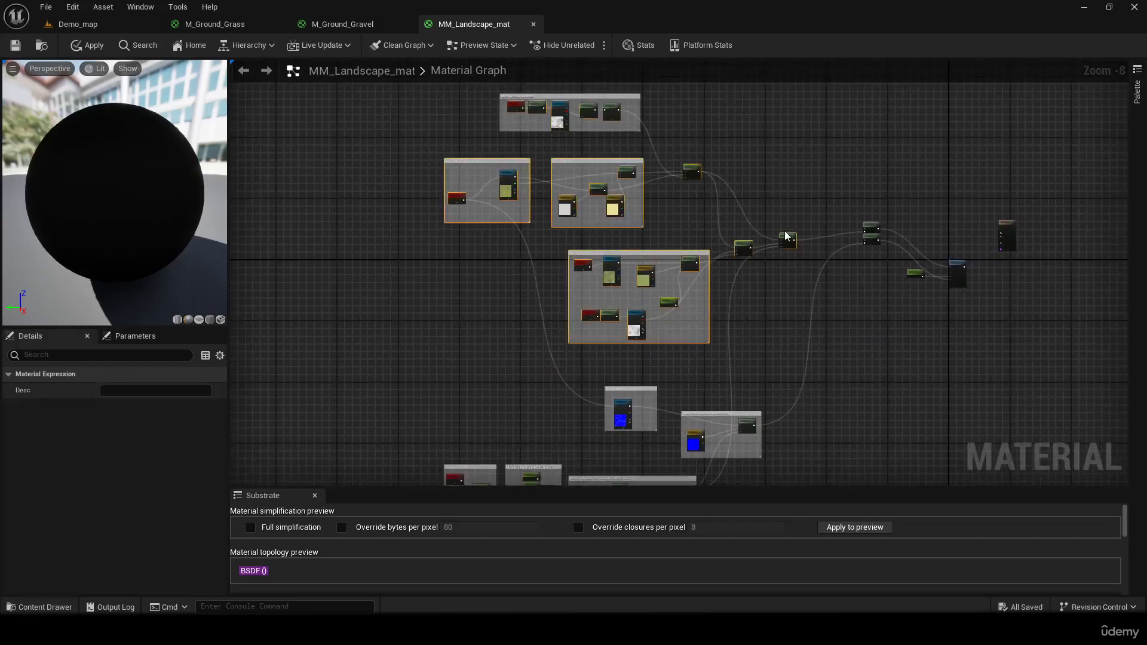
left_click_drag(786, 234, 540, 234)
right_click_drag(700, 312, 845, 59)
left_click_drag(514, 98, 917, 309)
right_click_drag(995, 290, 932, 446)
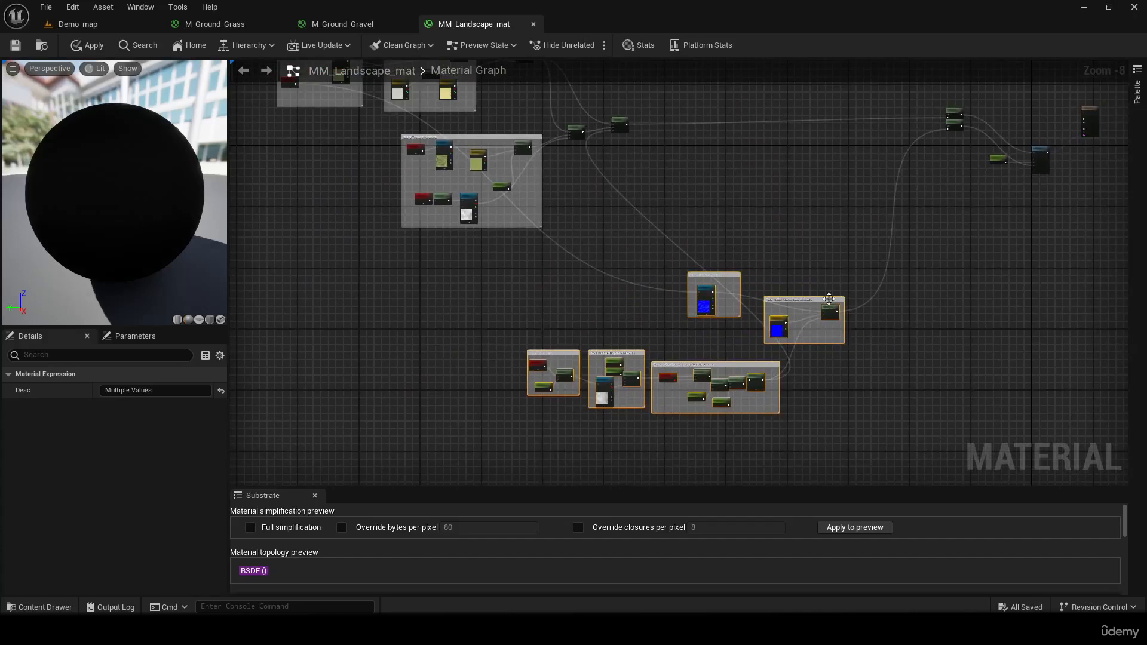
left_click_drag(829, 299, 578, 306)
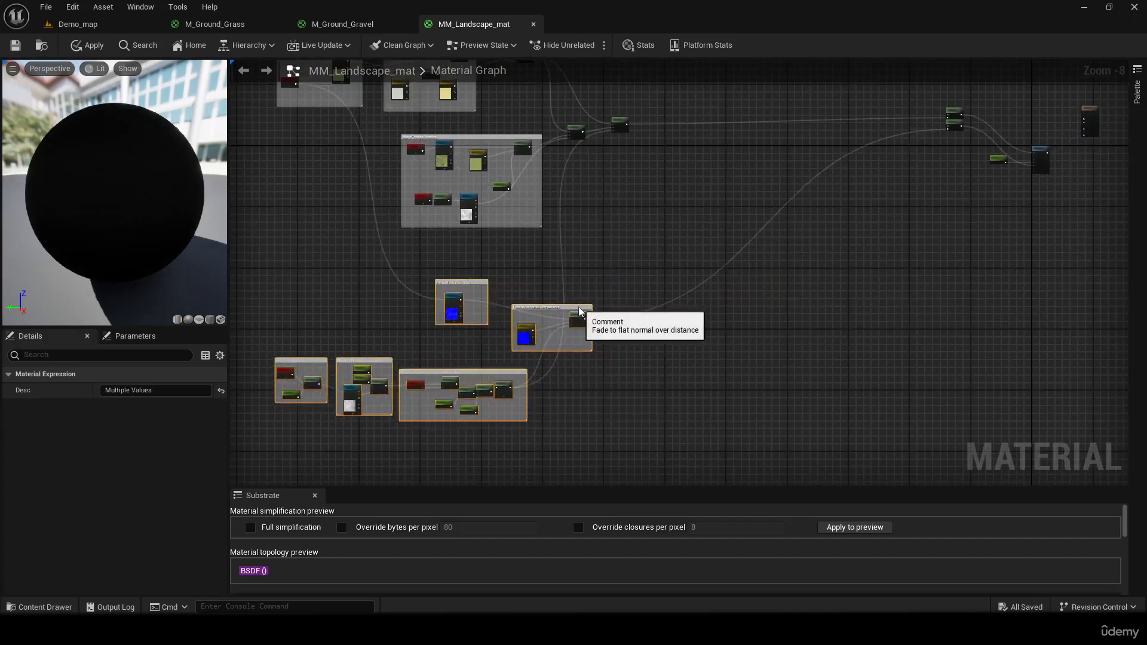
Step: Move the Micro Texture Variation comment box back around its nodes above the grass texture groups
right_click_drag(734, 321, 1005, 374)
scroll(1005, 374, "down", 4)
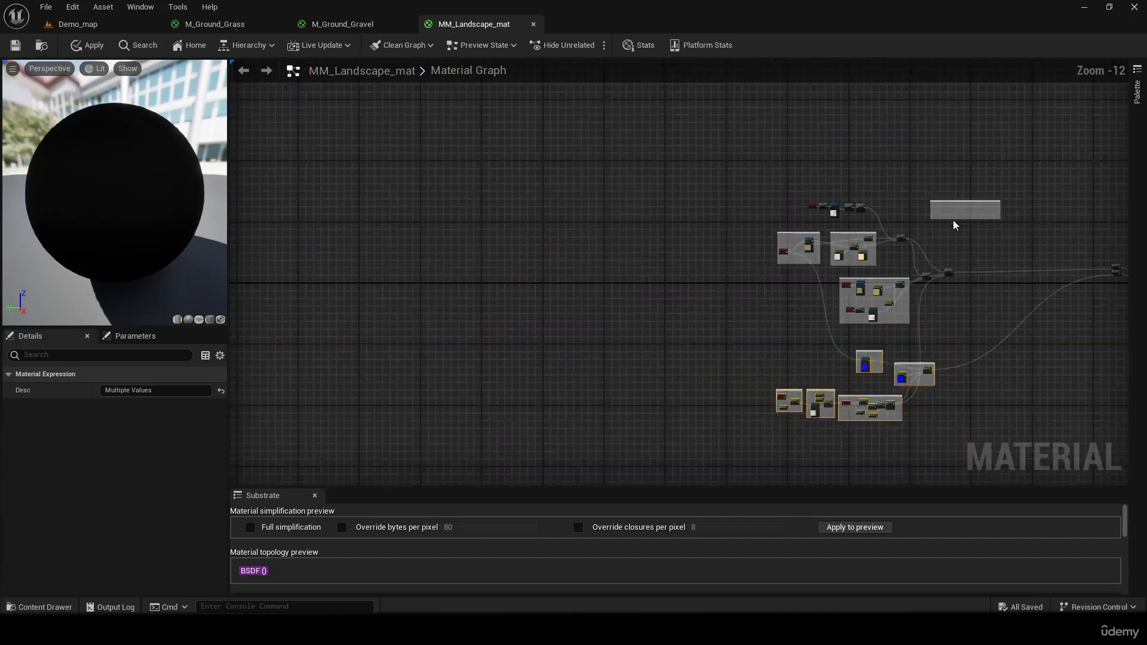
left_click(954, 221)
left_click_drag(969, 201, 834, 204)
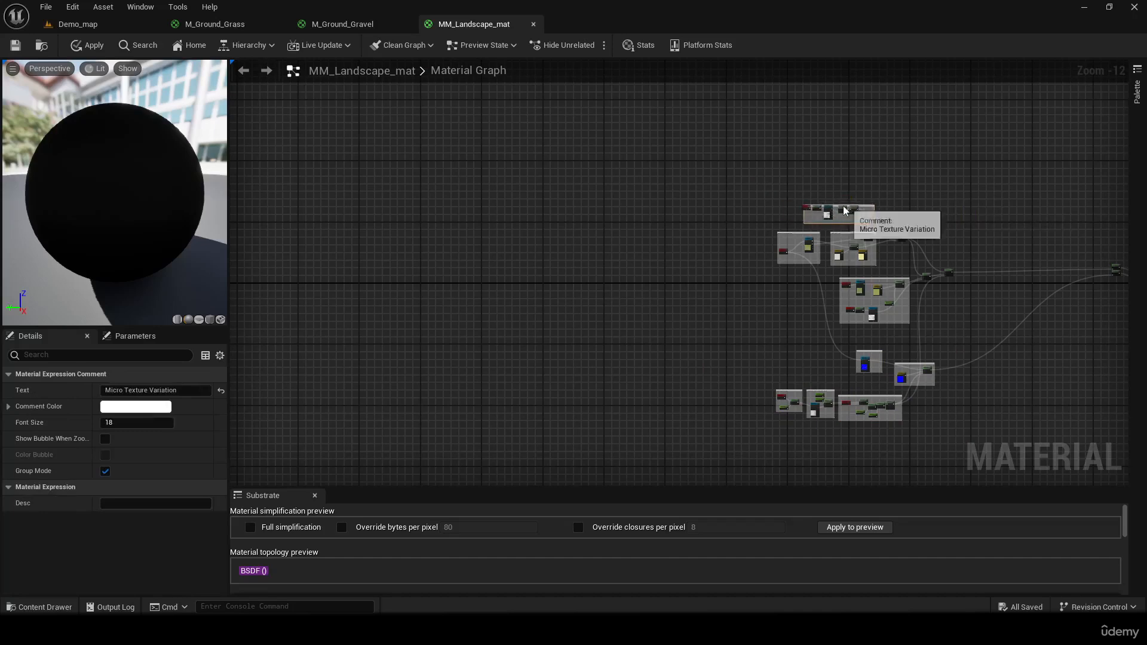
Step: Move the entire grass network well below the Landscape Layer Blend nodes, leaving free space above it
right_click_drag(962, 310, 723, 235)
left_click_drag(448, 95, 699, 352)
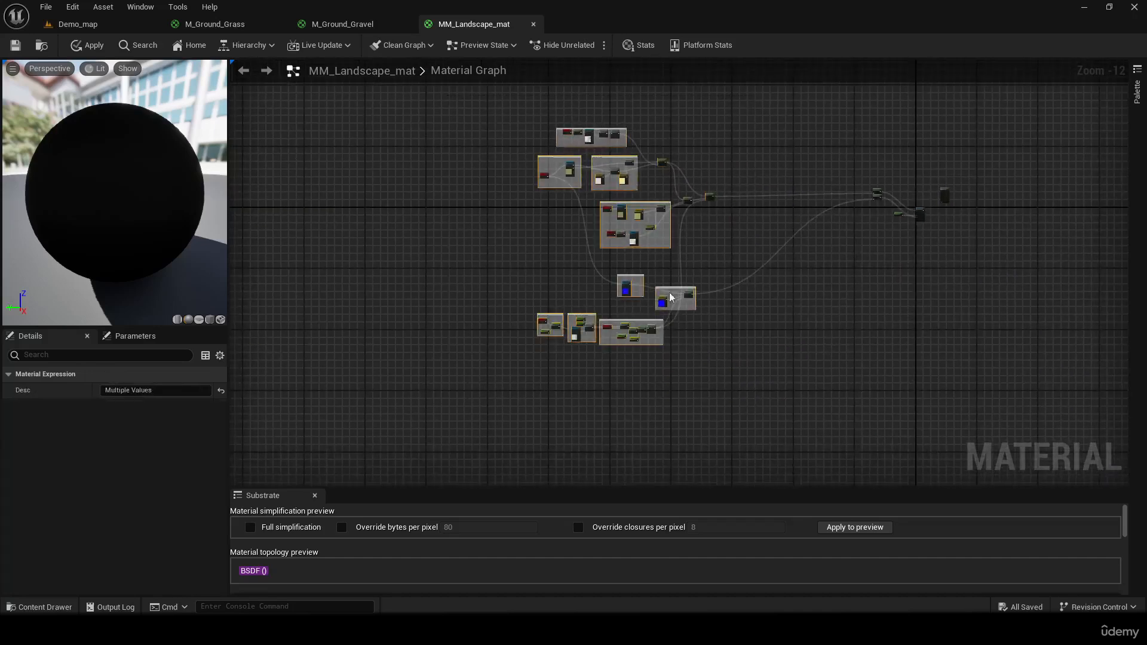
left_click_drag(639, 236, 649, 427)
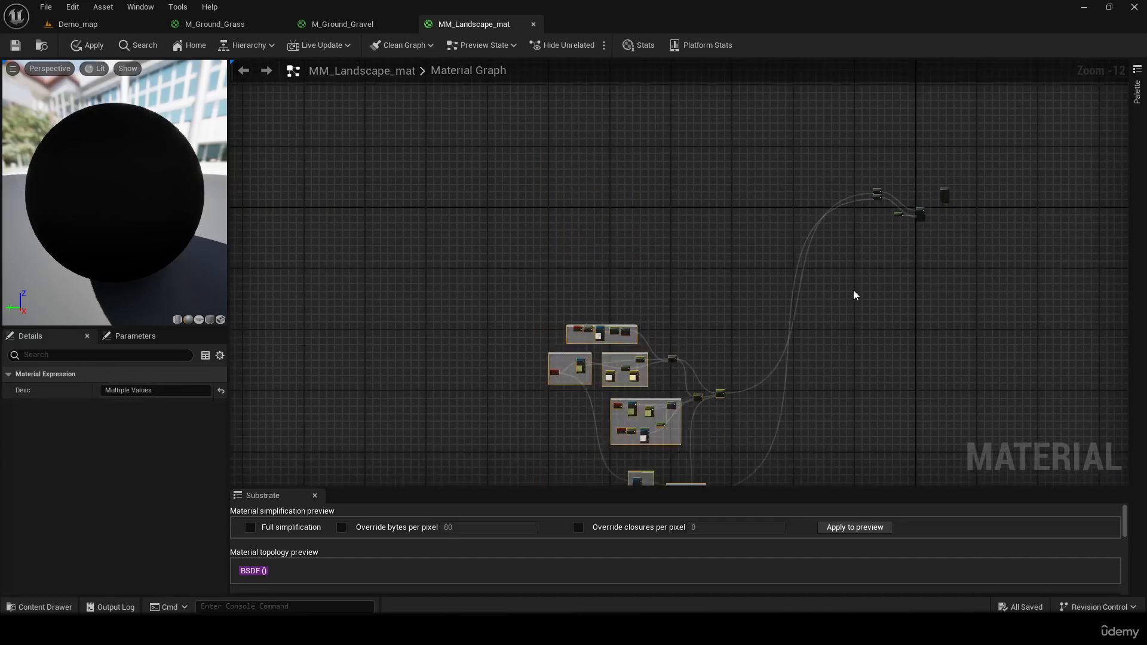
scroll(736, 443, "up", 7)
right_click_drag(728, 238, 653, 493)
scroll(674, 421, "up", 3)
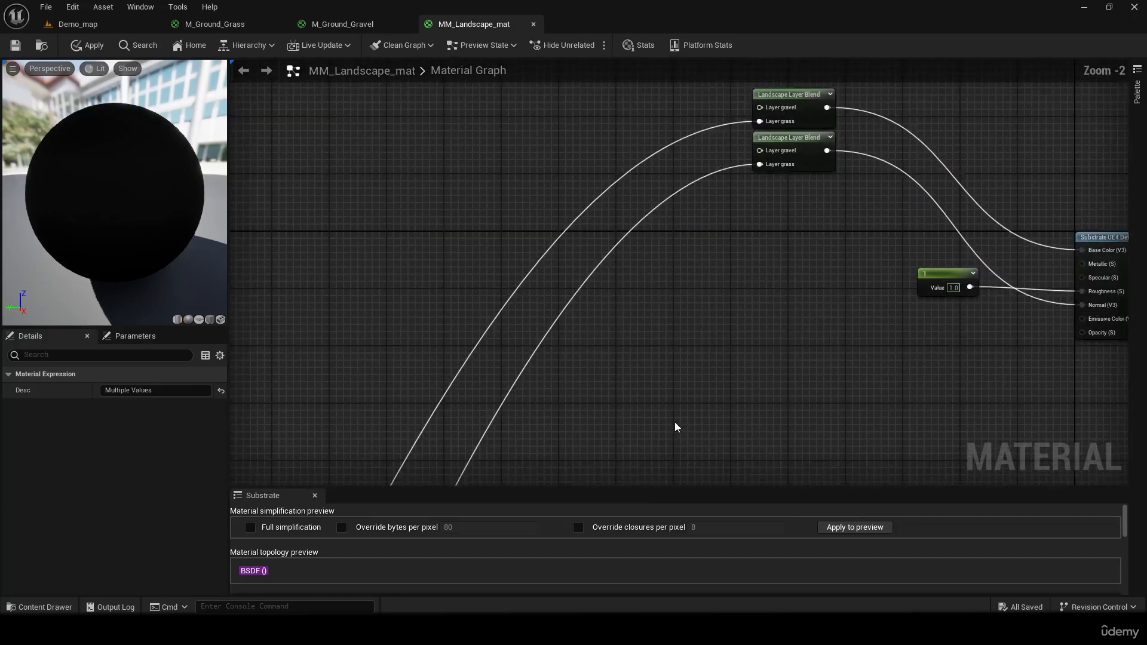
right_click_drag(647, 242, 574, 323)
left_click(574, 323)
Step: Close the M_Ground_Grass material without applying its changes
left_click(331, 25)
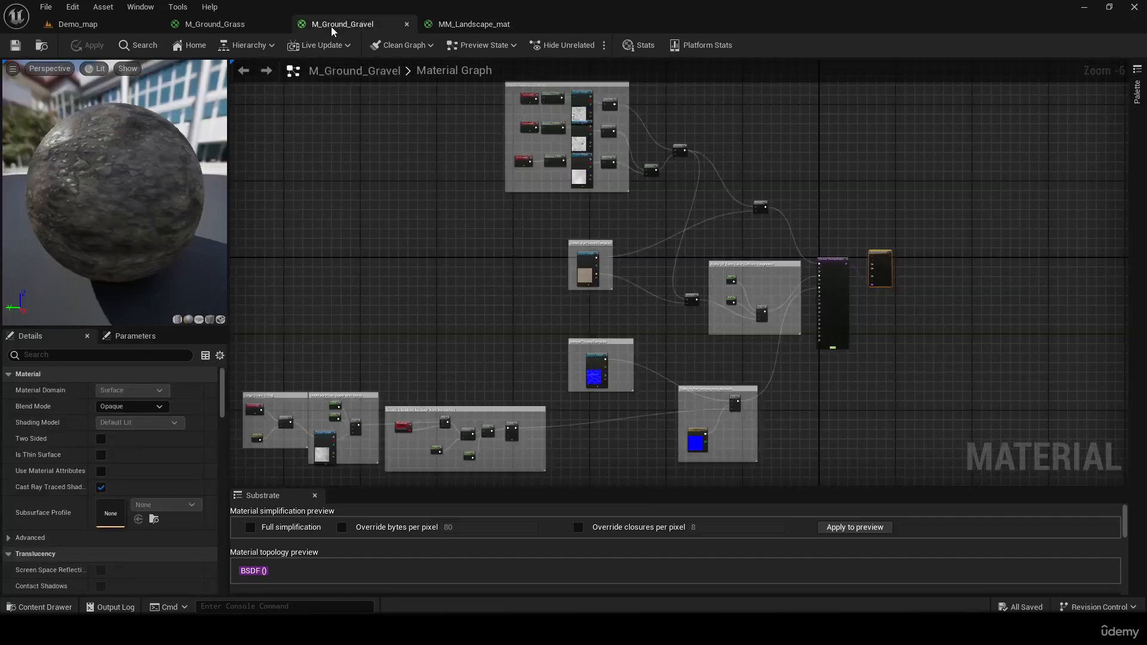
left_click(253, 21)
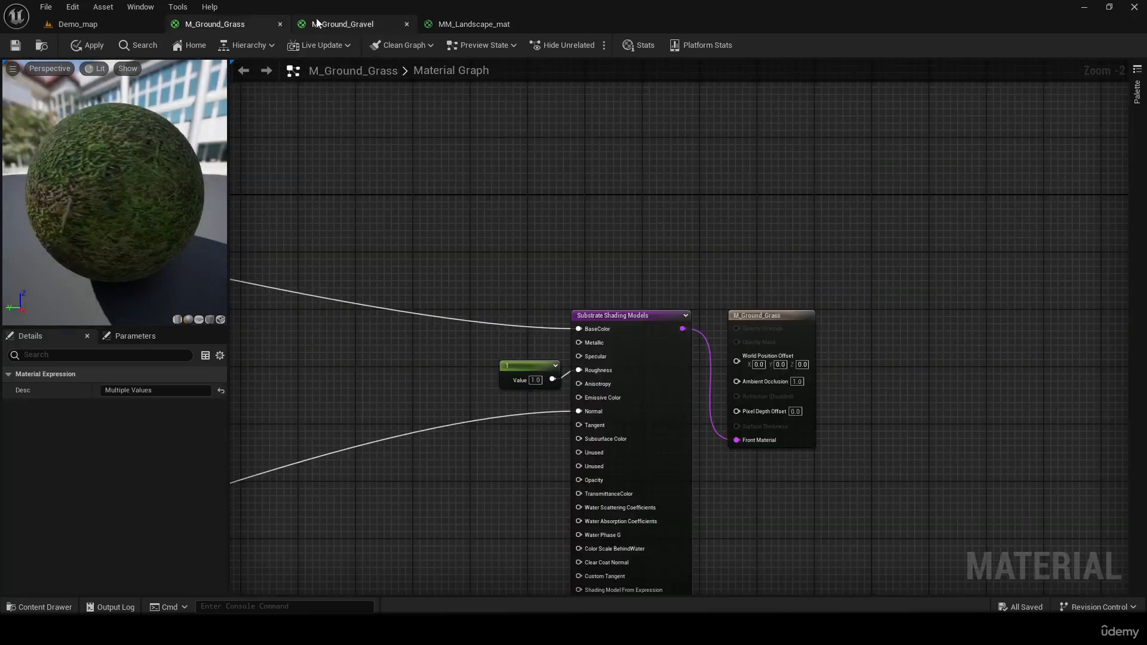
left_click(280, 25)
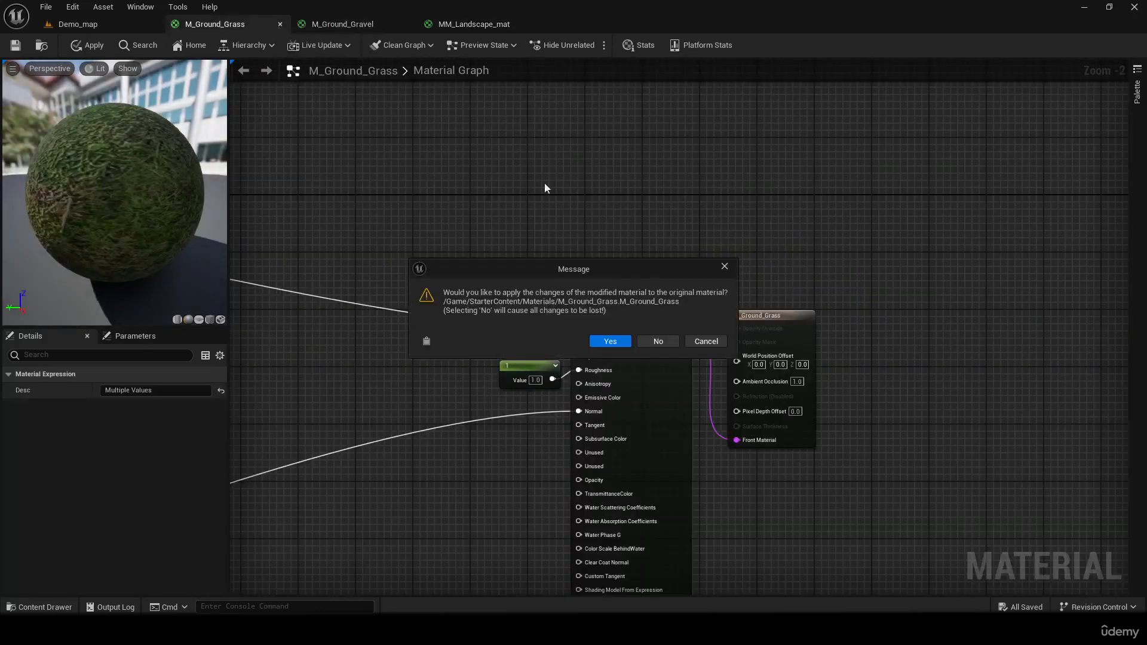
left_click(658, 341)
Step: Select and copy all the gravel groups and Multiply nodes feeding the Substrate Shading Models node in the M_Ground_Gravel graph
left_click(216, 24)
right_click_drag(496, 170, 429, 219)
scroll(442, 237, "down", 1)
right_click_drag(430, 276, 529, 205)
right_click_drag(299, 114, 378, 198)
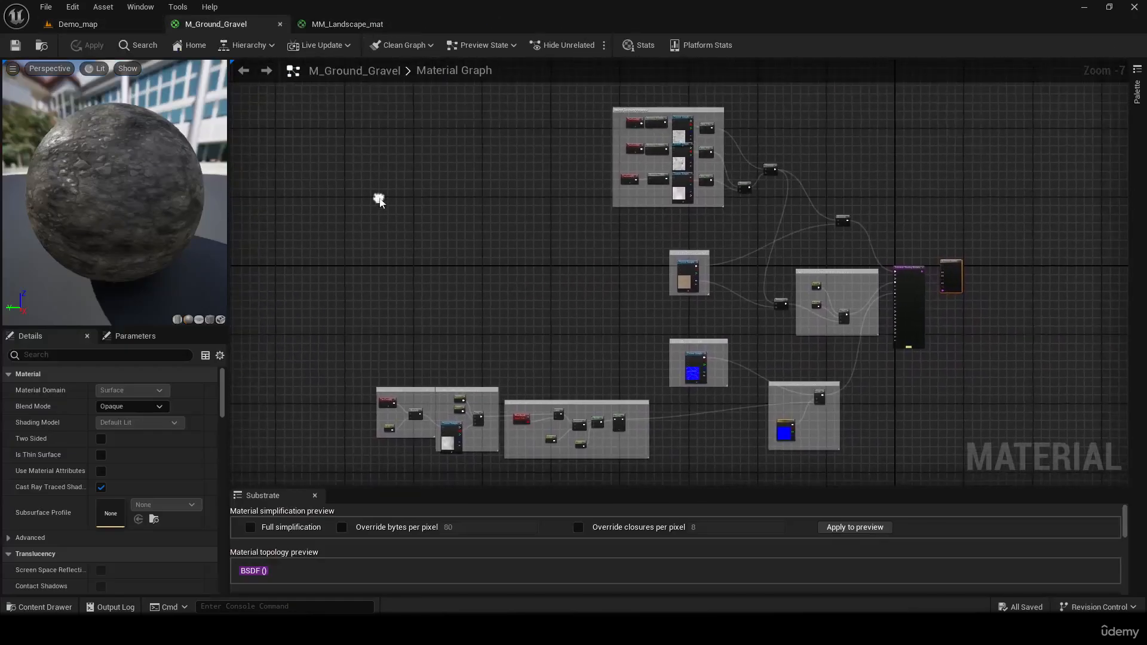
left_click_drag(343, 137, 873, 410)
right_click_drag(873, 410, 750, 460)
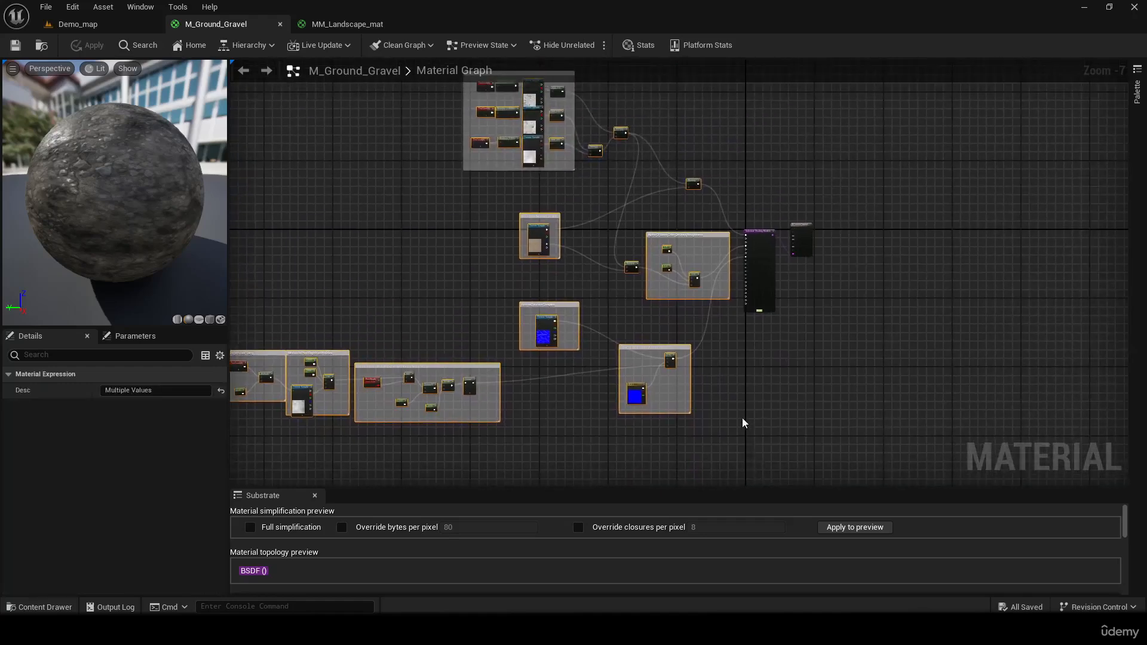
Step: Paste the copied gravel nodes into MM_Landscape_mat in the free space above the grass network
left_click(319, 24)
right_click_drag(666, 456, 648, 236)
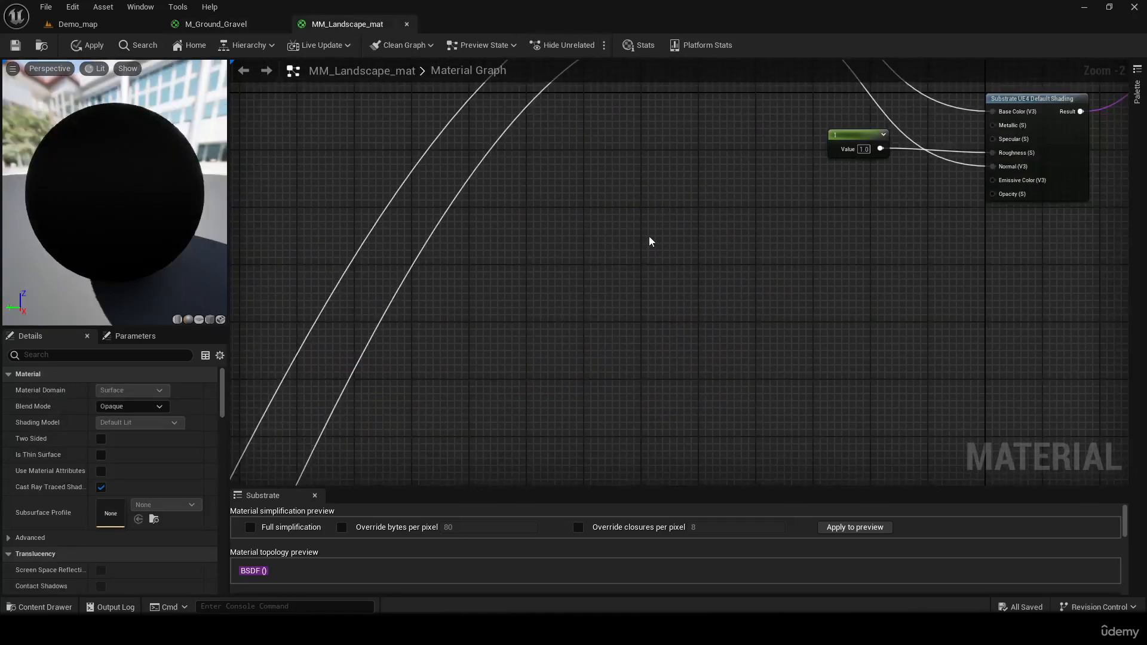
scroll(649, 236, "down", 2)
right_click_drag(703, 375, 825, 248)
scroll(813, 275, "down", 2)
right_click_drag(428, 201, 812, 449)
key("ctrl+v")
scroll(684, 295, "down", 5)
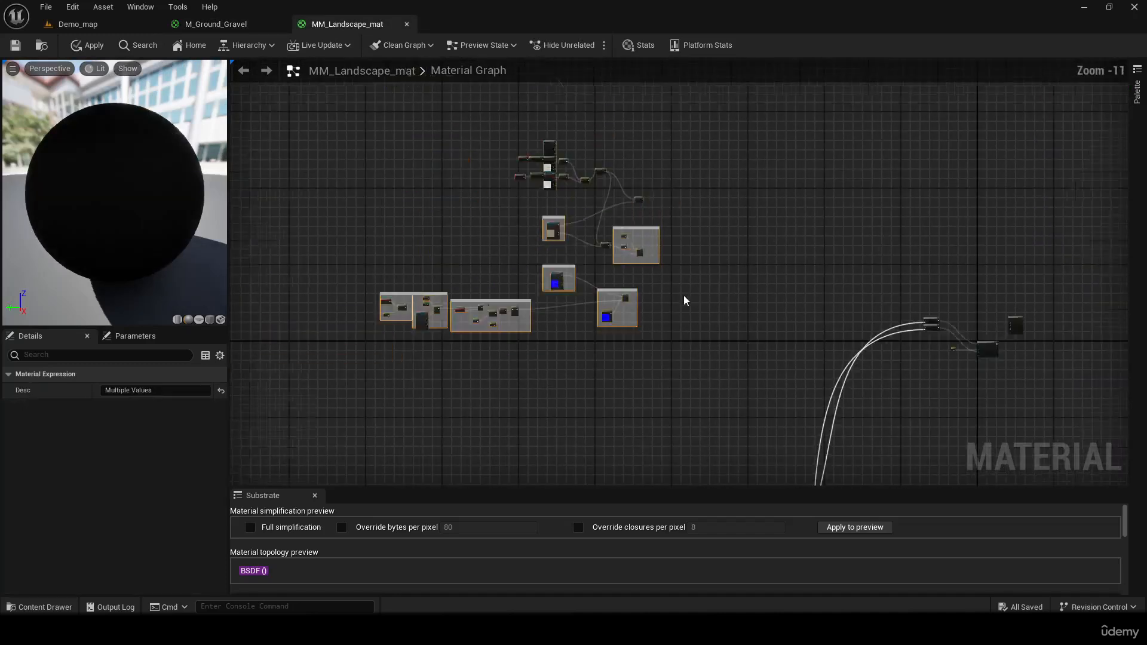
Step: Move the pasted gravel nodes closer to the Landscape Layer Blend nodes, just above the grass network
right_click_drag(683, 297, 610, 229)
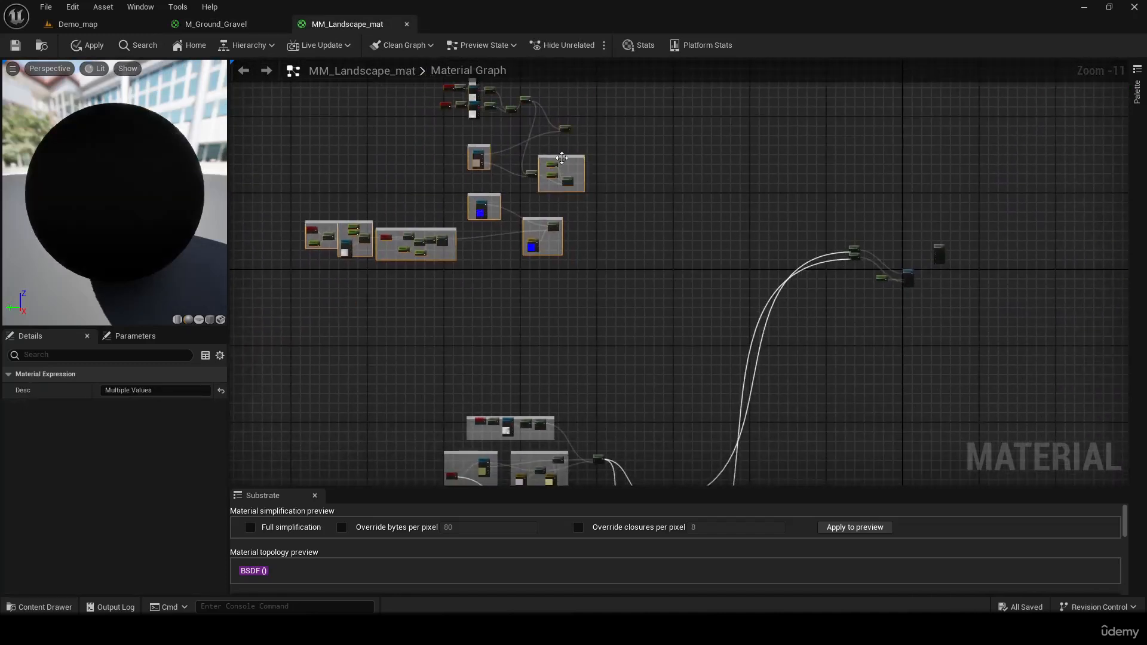
left_click_drag(559, 158, 661, 273)
right_click_drag(819, 449, 779, 256)
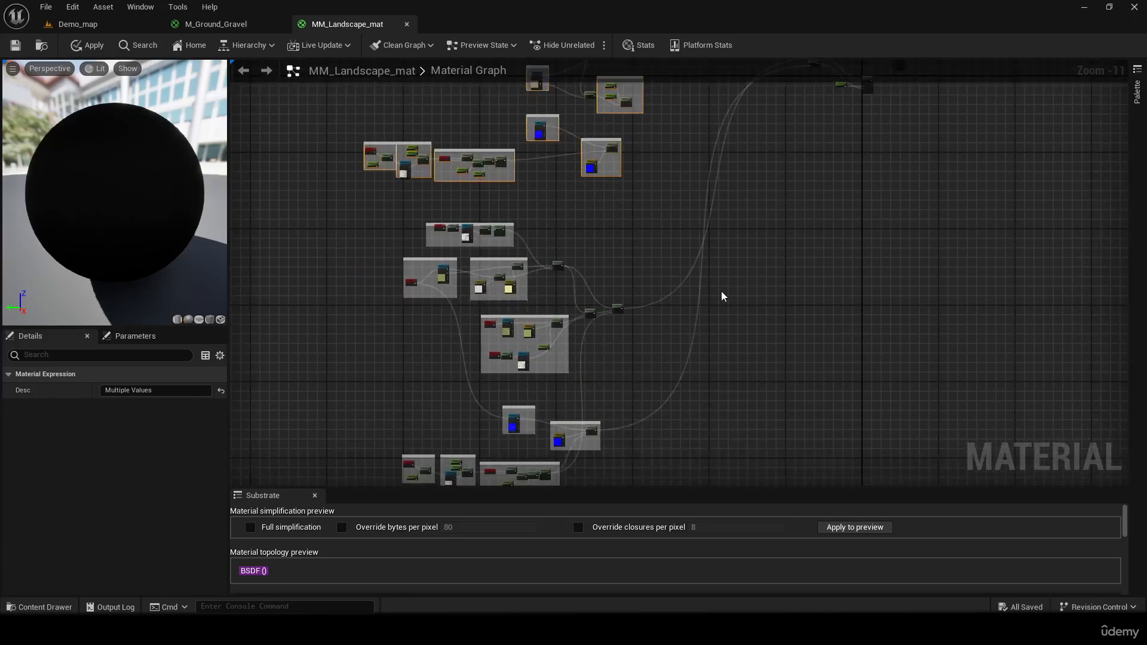
right_click_drag(705, 166, 657, 335)
scroll(645, 291, "up", 1)
scroll(642, 282, "up", 6)
left_click(575, 329)
right_click_drag(559, 269, 905, 483)
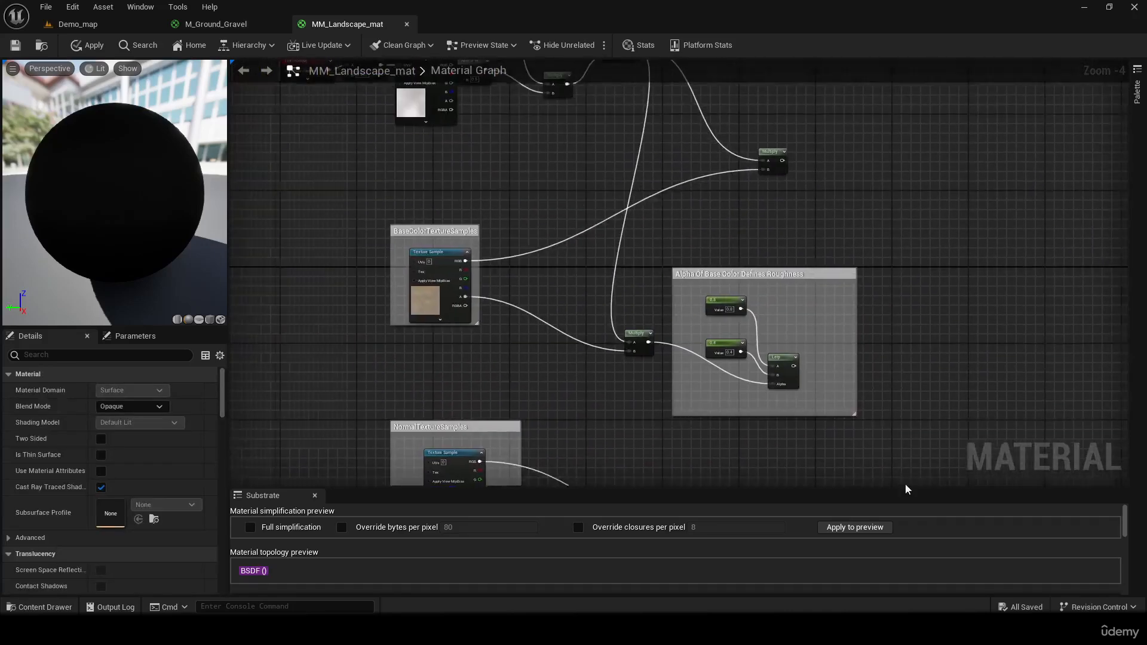
right_click_drag(765, 311, 495, 450)
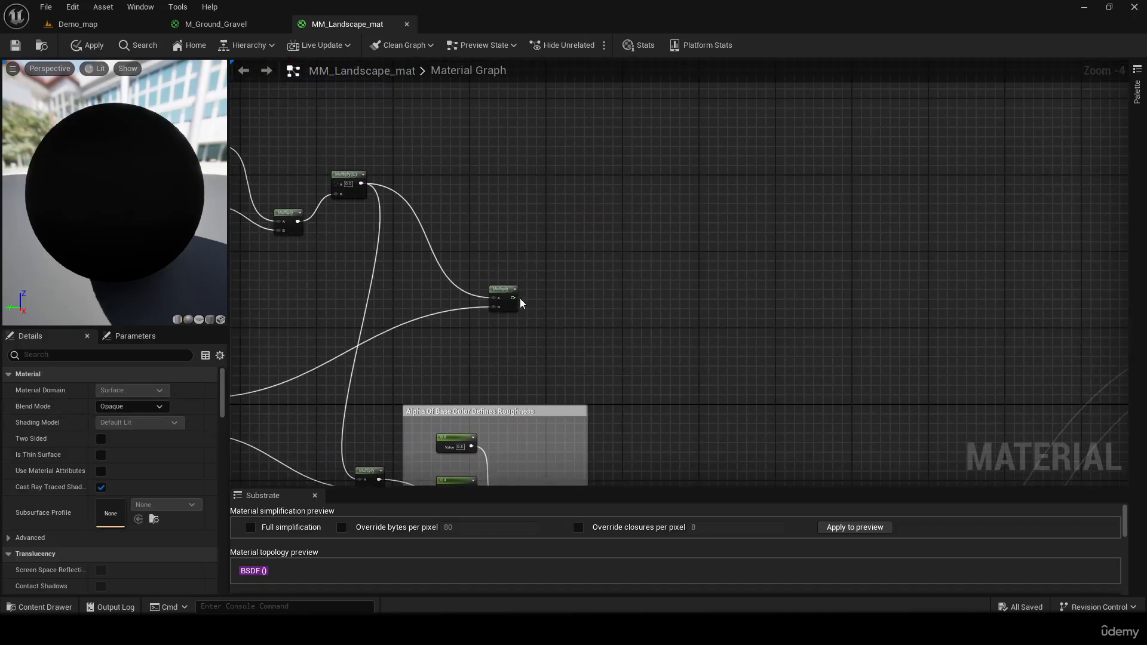
left_click_drag(515, 297, 848, 292)
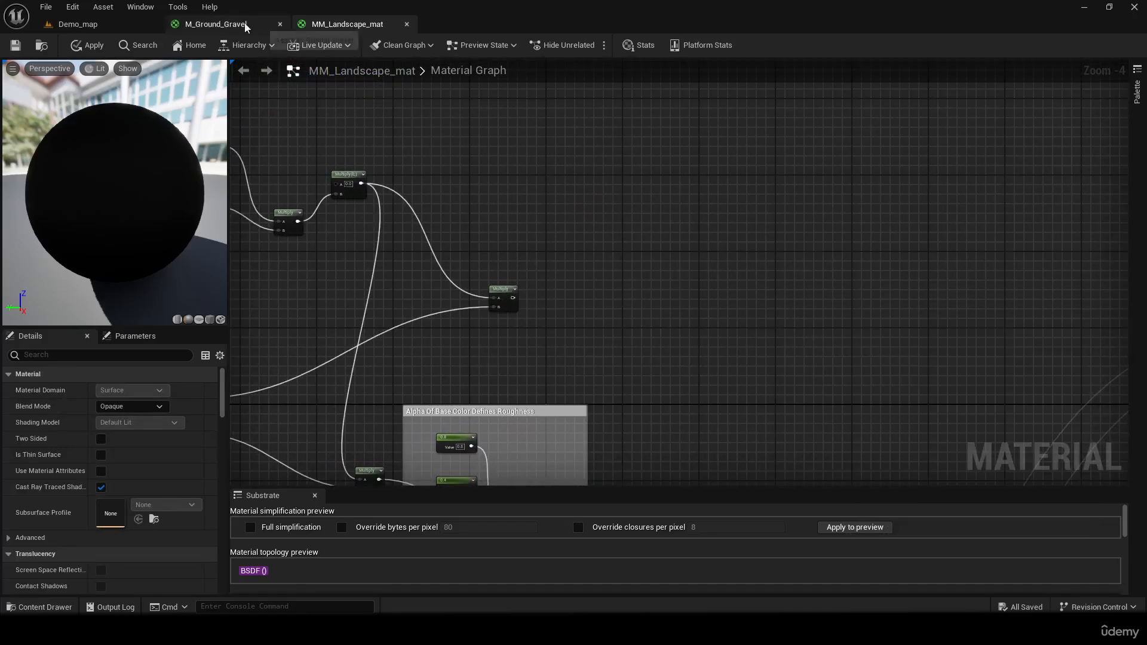
Step: Check in the M_Ground_Gravel graph which Substrate Shading Models input the final Multiply node feeds, and return to MM_Landscape_mat
left_click(216, 24)
scroll(664, 309, "down", 3)
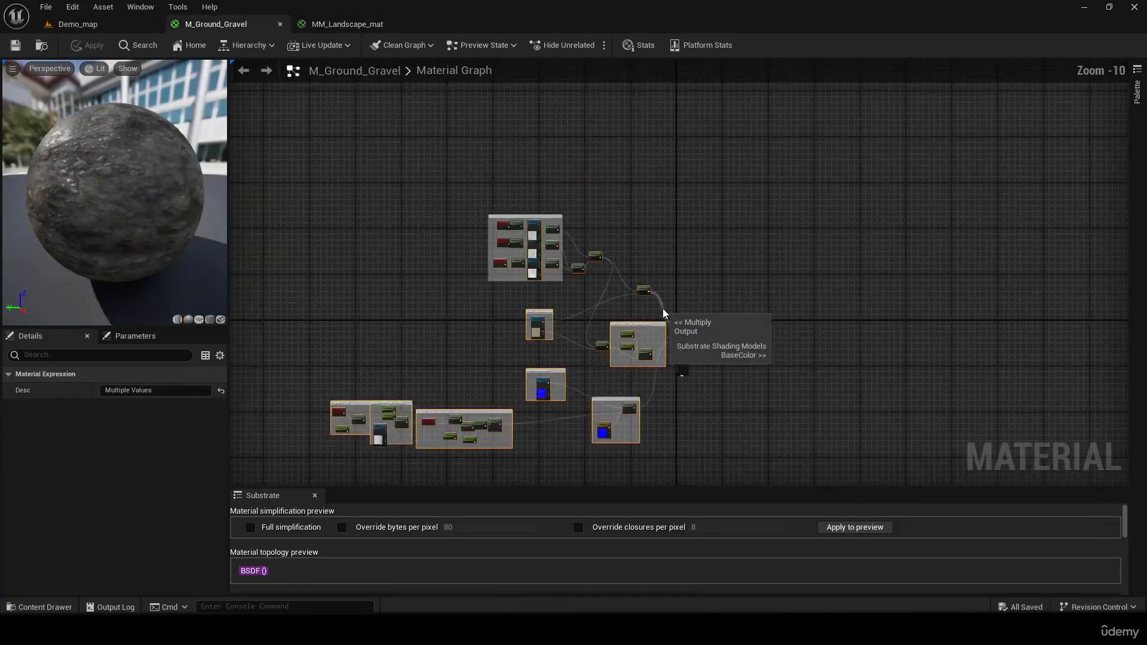
scroll(690, 310, "up", 5)
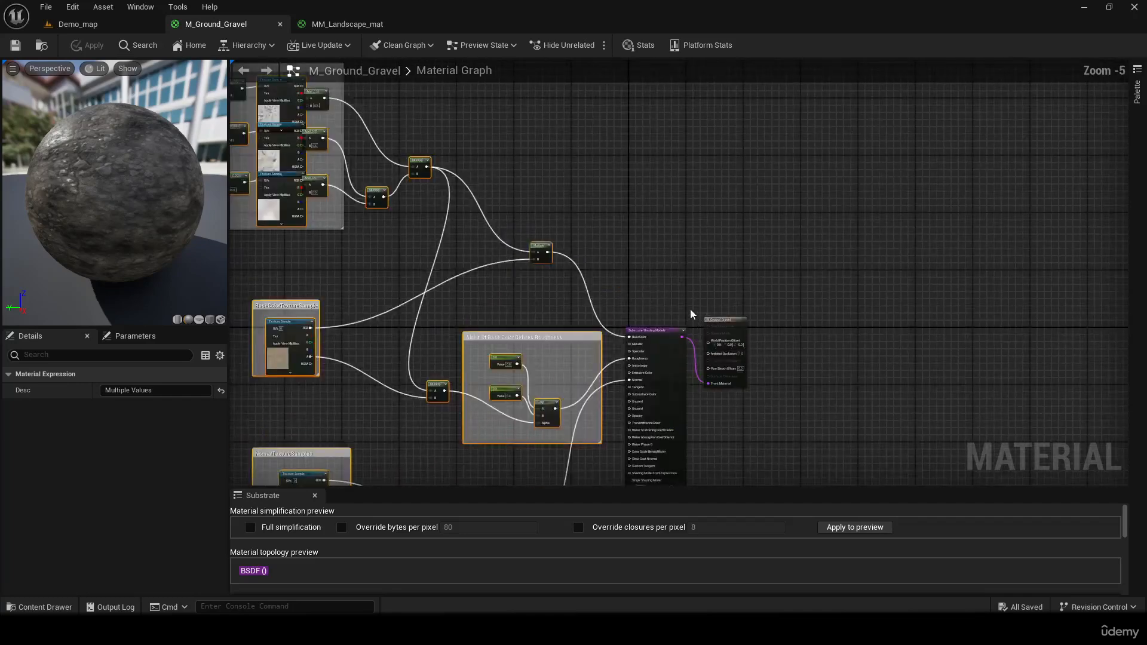
scroll(690, 309, "down", 3)
scroll(690, 309, "up", 6)
right_click_drag(551, 289, 815, 233)
left_click(361, 27)
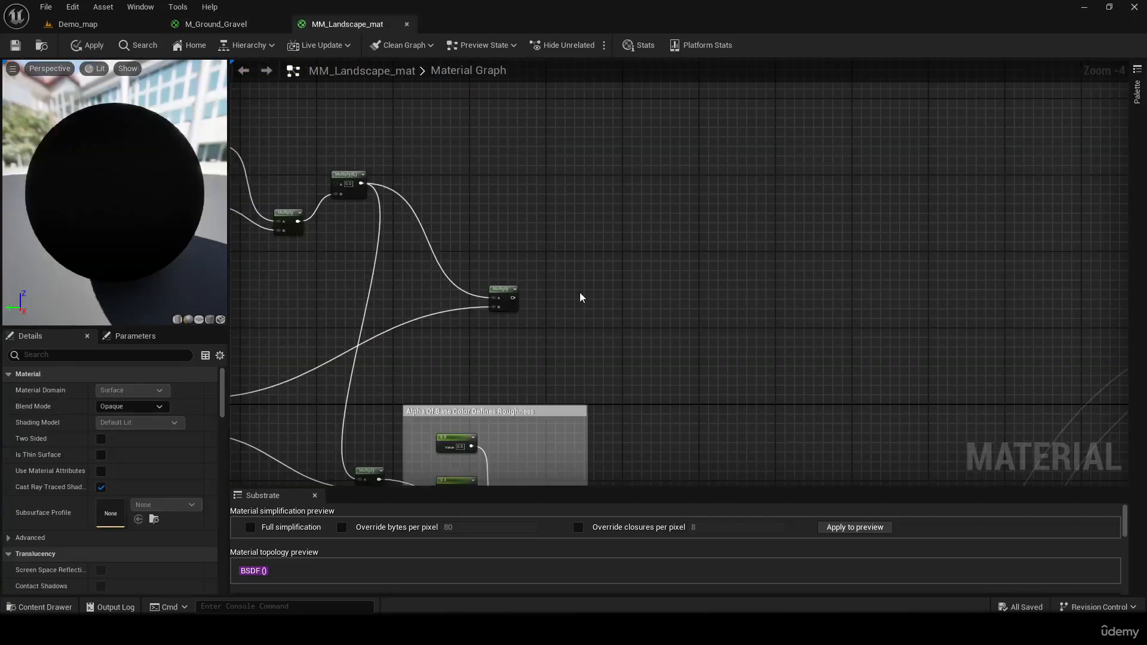
Step: Connect the final gravel Multiply node's output to the gravel layer input of the Base Color Landscape Layer Blend node
left_click_drag(513, 298, 979, 322)
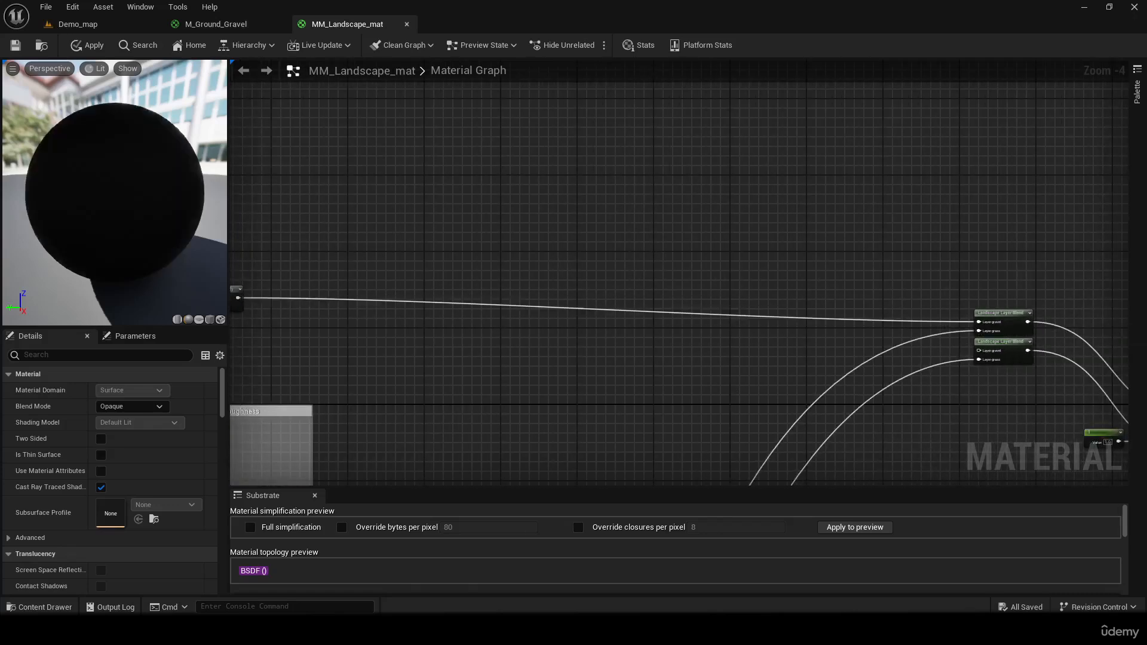
right_click_drag(506, 482, 804, 269)
Step: Trace in M_Ground_Gravel which shading input the "Alpha Of Base Color Defines Roughness" Lerp feeds, shifting the group clear of the wires, and return to MM_Landscape_mat
left_click(266, 26)
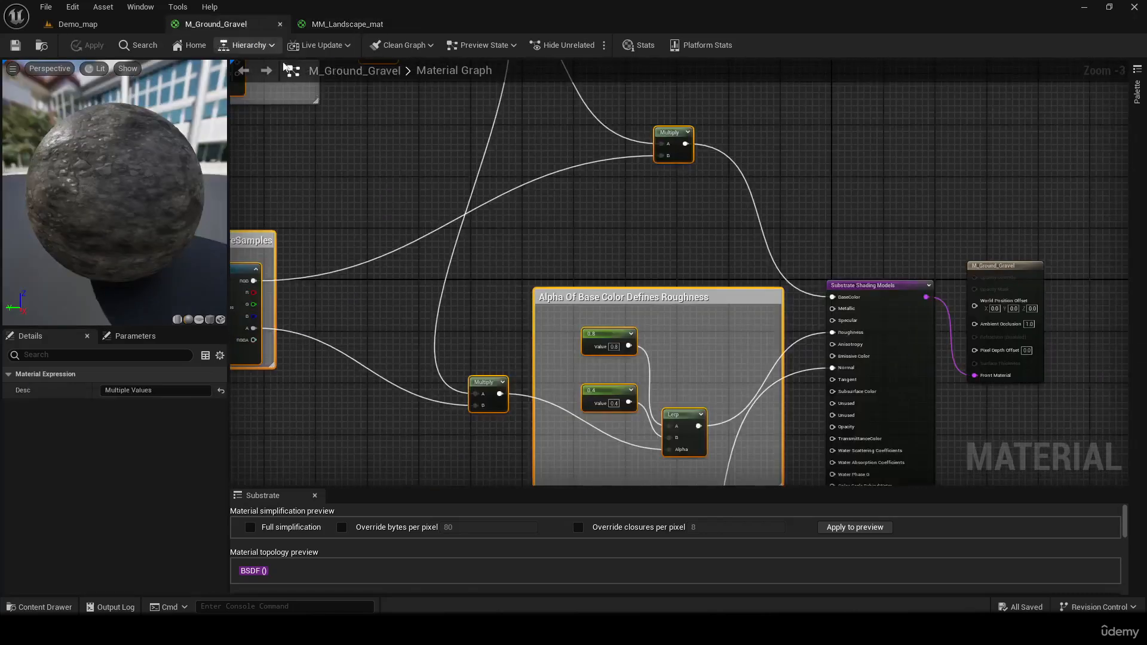
right_click_drag(596, 240, 353, 149)
left_click(421, 197)
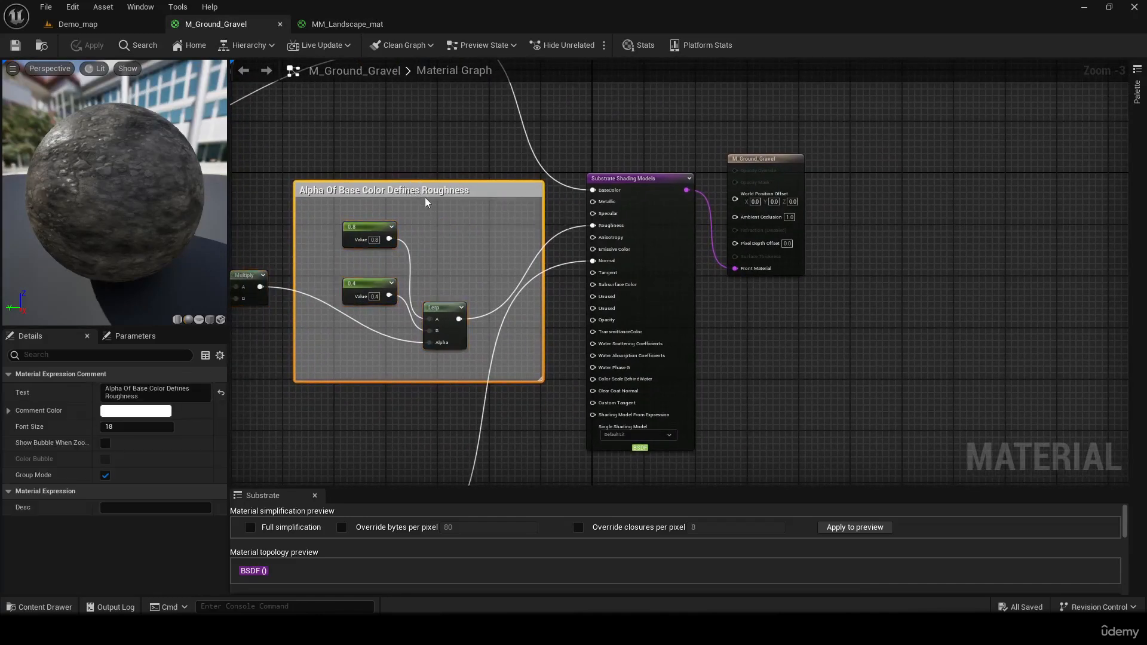
left_click_drag(457, 192, 438, 118)
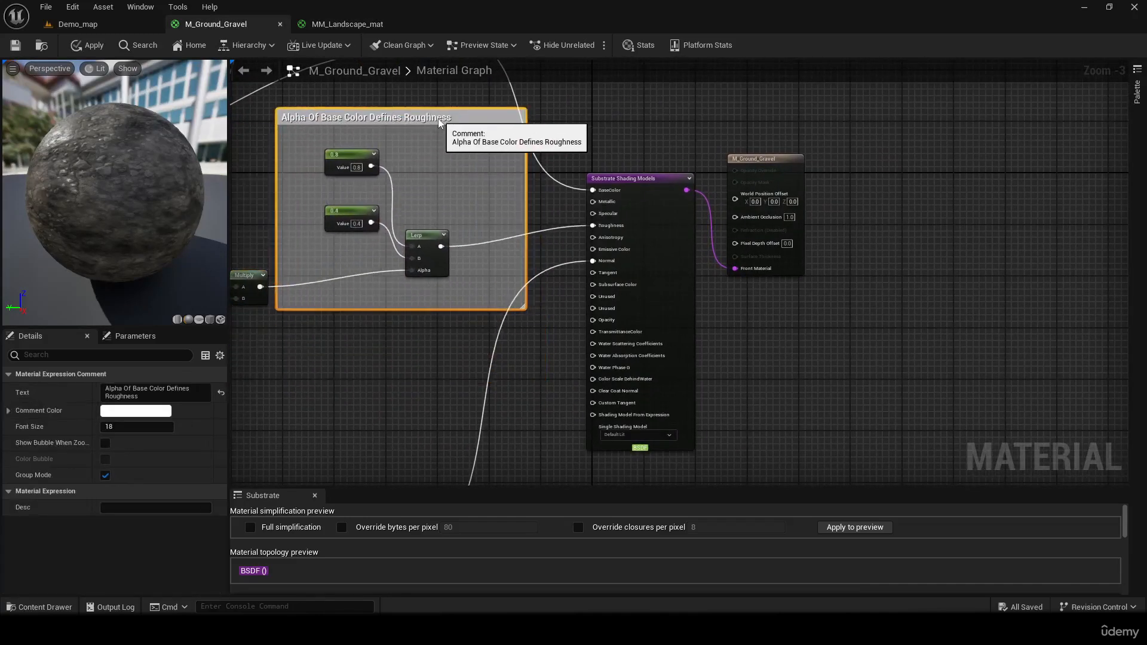
right_click_drag(428, 144, 586, 152)
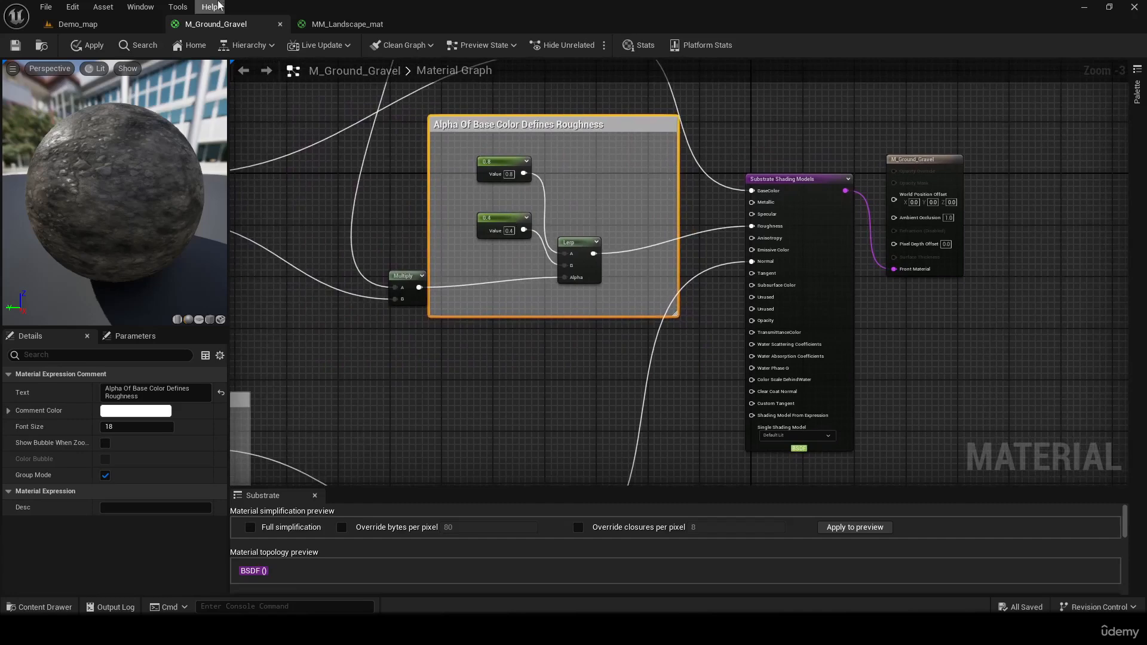
left_click(340, 25)
Step: Connect the Lerp output of the gravel "Fade to flat normal over distance" group to the gravel layer input of the Normal Landscape Layer Blend node
right_click_drag(795, 382, 774, 213)
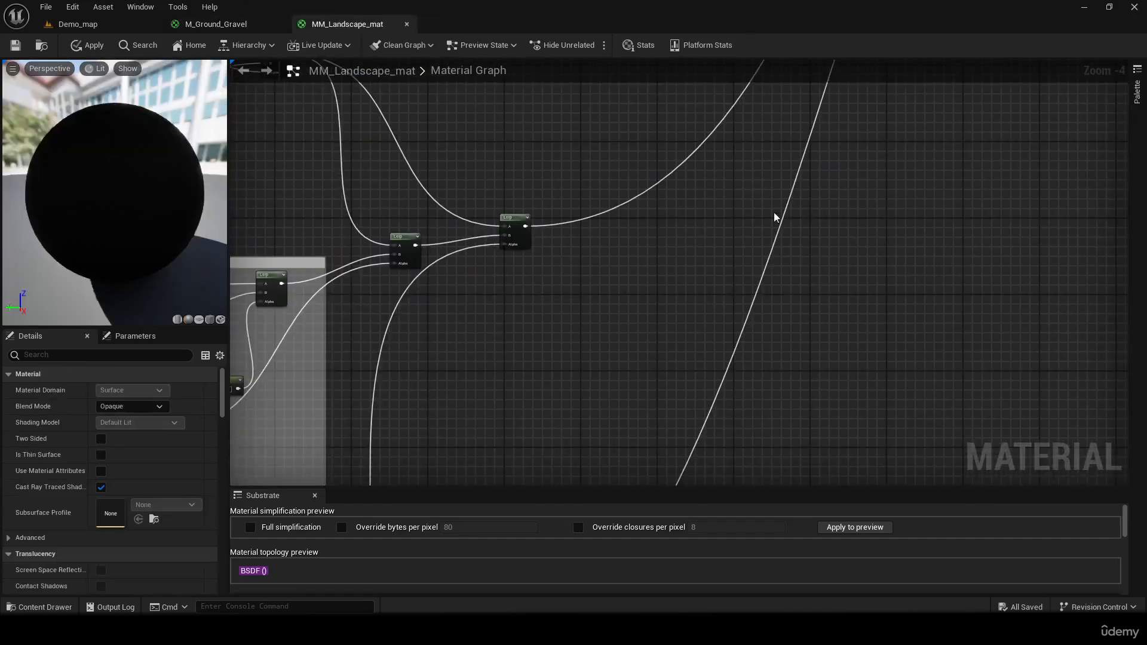
scroll(799, 262, "down", 1)
right_click_drag(575, 331, 588, 481)
right_click_drag(598, 137, 671, 375)
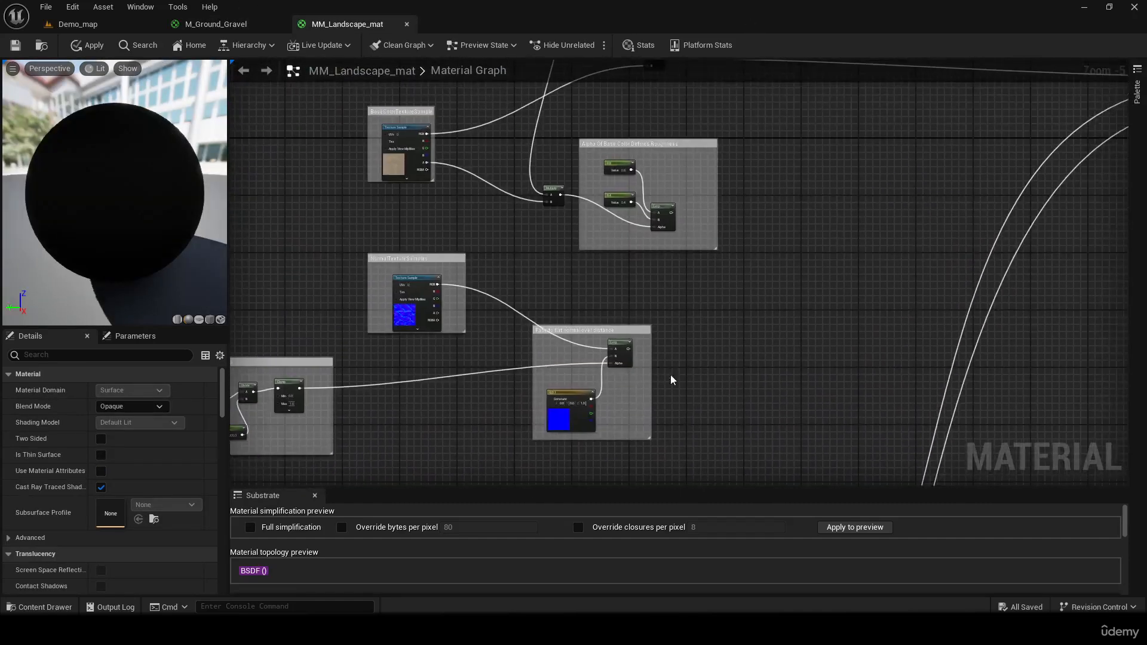
left_click_drag(628, 349, 638, 148)
Step: Delete the constant 1 node that feeds the Roughness input of the Substrate UE4 Default Shading node
right_click_drag(617, 287, 1016, 223)
scroll(461, 356, "up", 4)
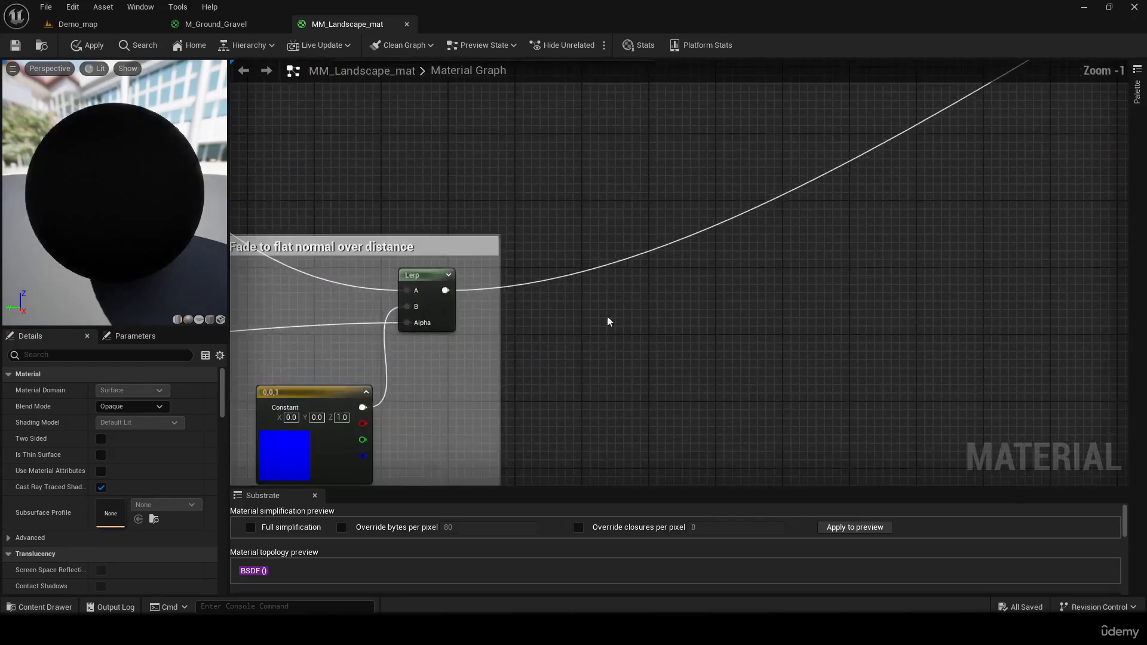
right_click_drag(631, 217, 883, 486)
right_click_drag(928, 200, 730, 258)
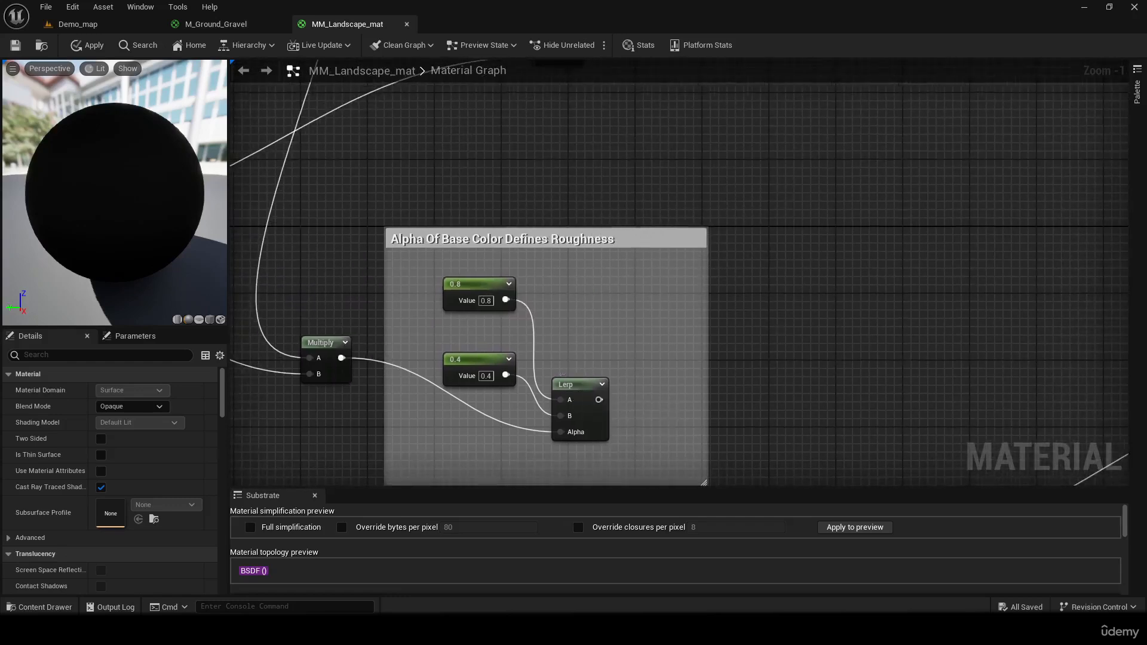
right_click_drag(961, 366, 650, 322)
right_click_drag(897, 351, 364, 341)
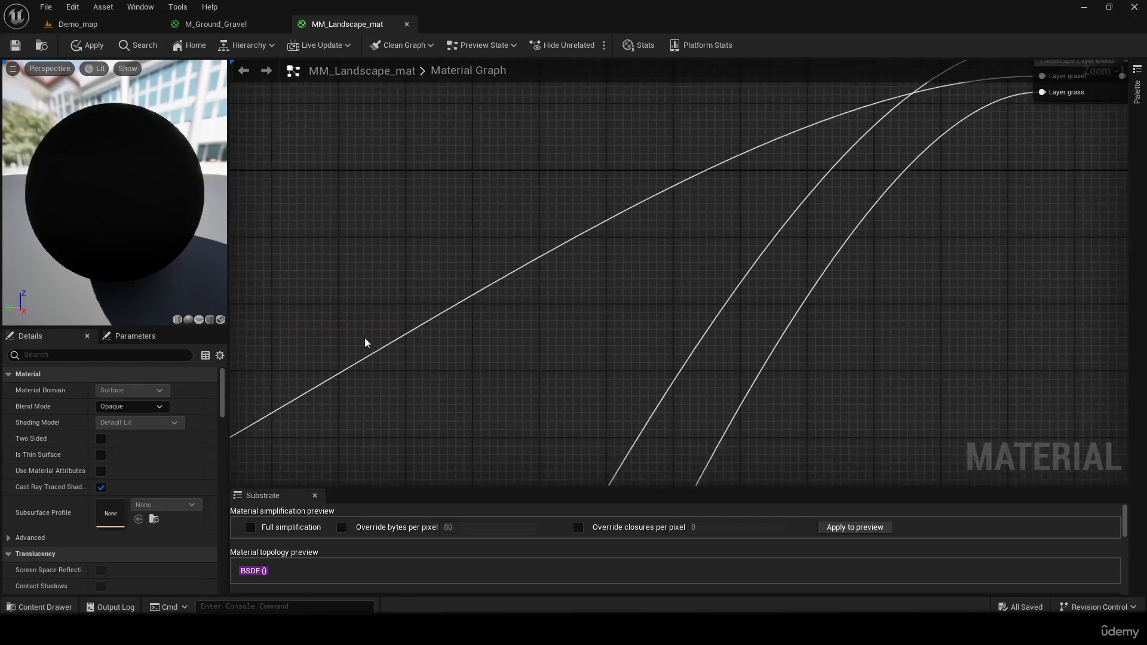
right_click_drag(956, 287, 495, 323)
right_click_drag(819, 297, 655, 331)
left_click(615, 292)
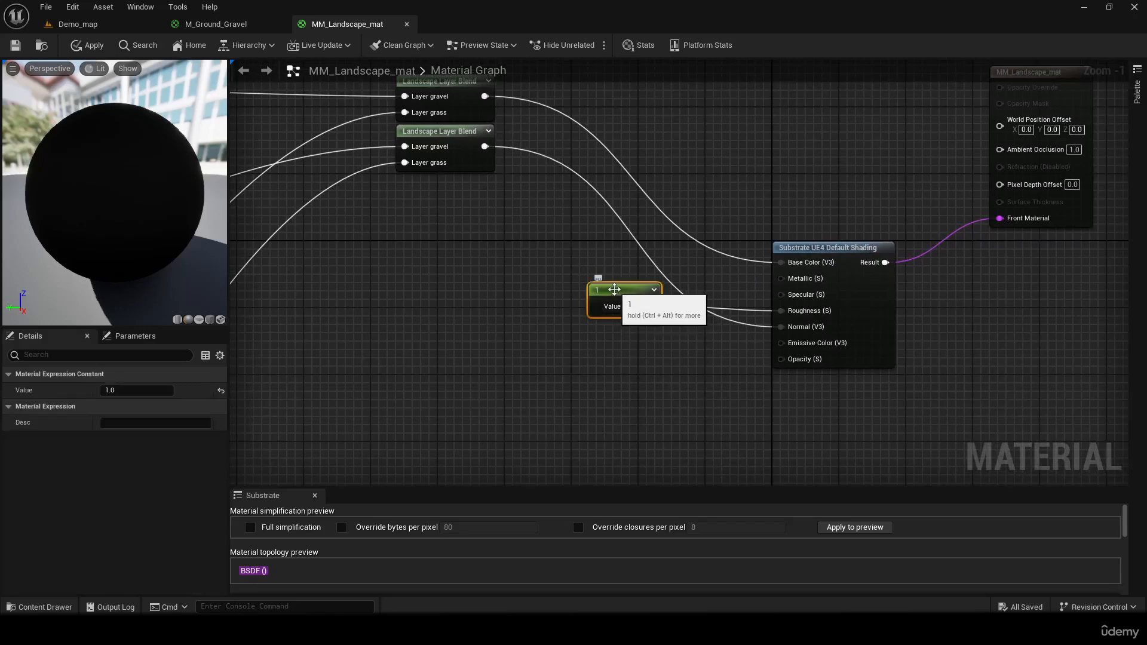
key("Delete")
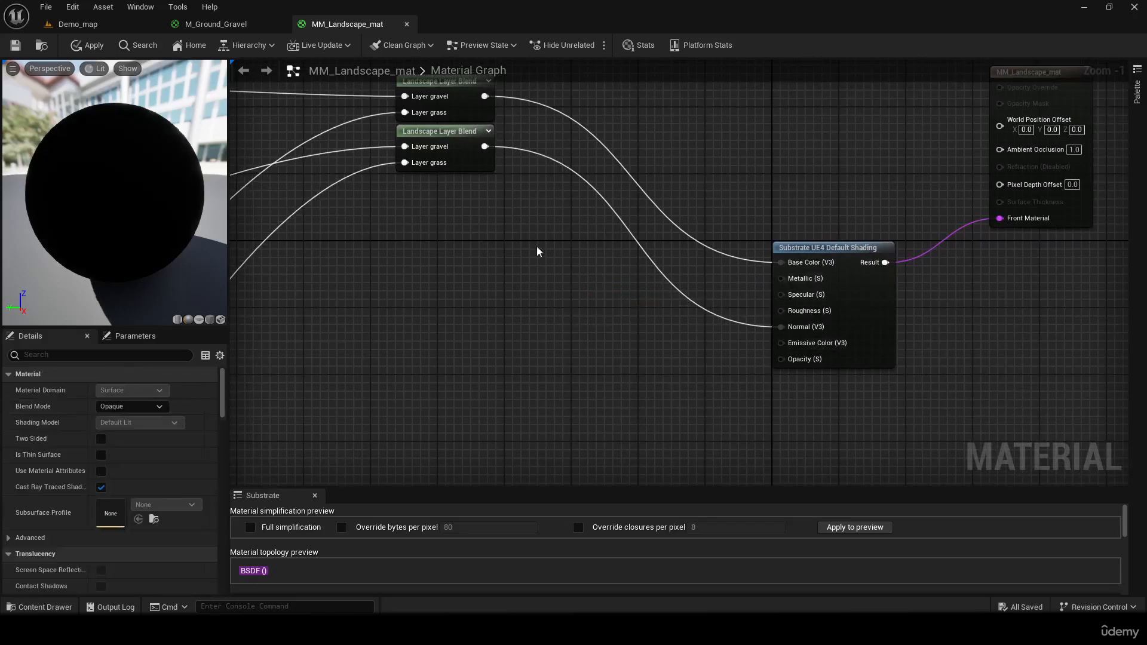
Step: Duplicate the Normal Landscape Layer Blend node, place the copy directly below it, and connect the copy's output to the shading node's Roughness input
right_click_drag(495, 249, 585, 277)
left_click(542, 161)
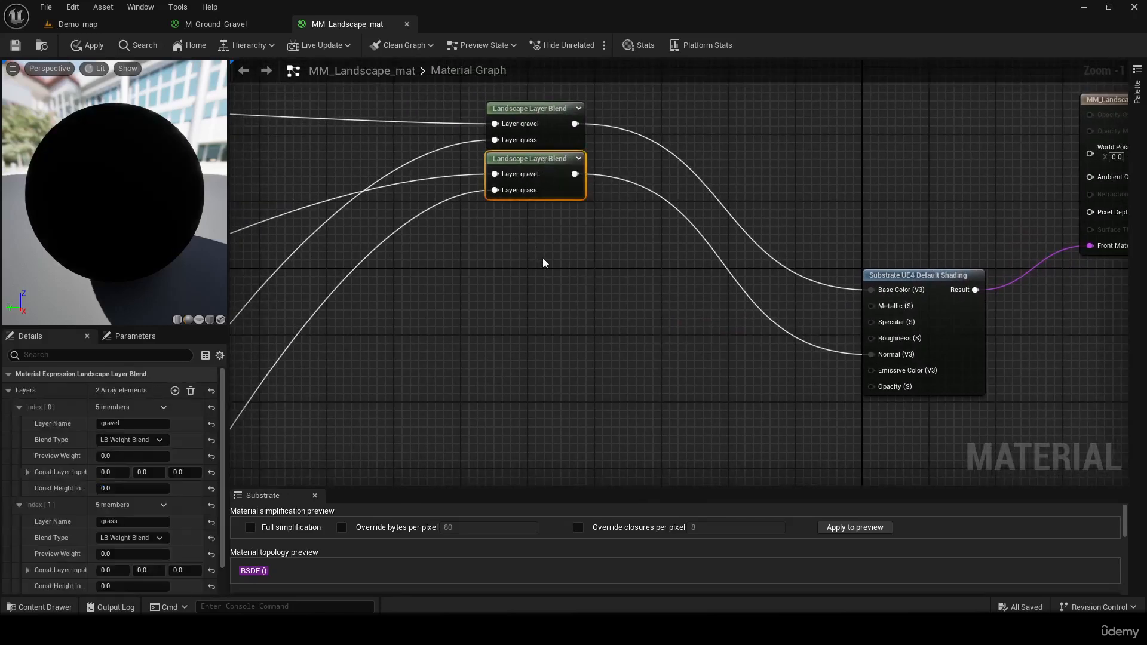
left_click(543, 295)
key("ctrl+v")
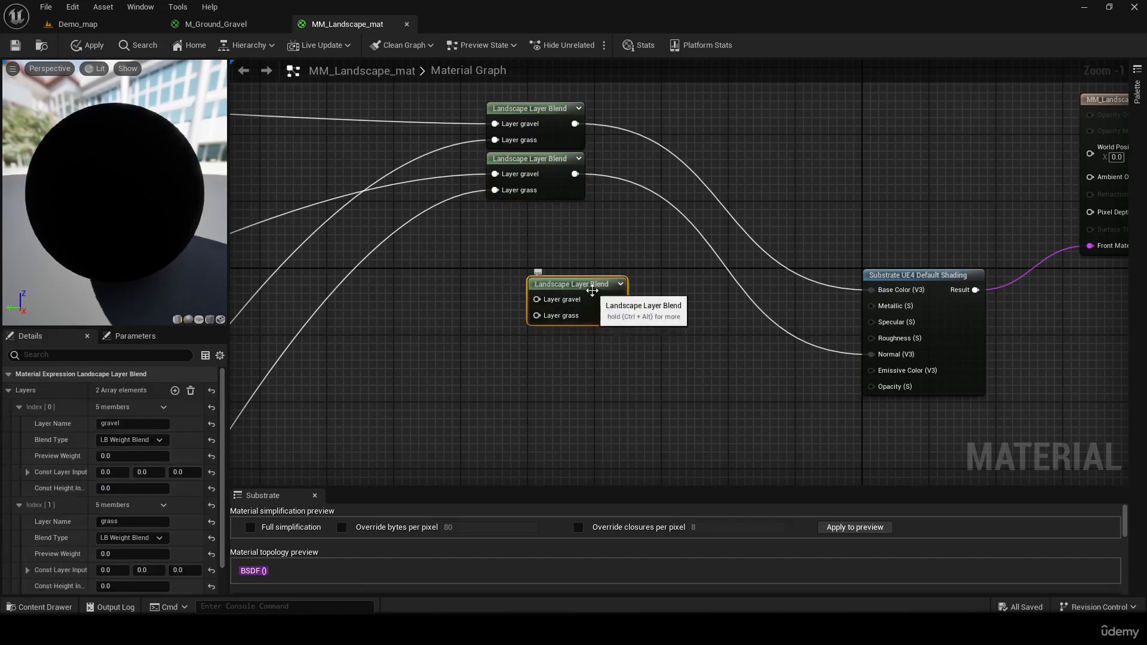
left_click_drag(587, 285, 872, 338)
Step: Connect the Lerp output of the gravel "Alpha Of Base Color Defines Roughness" group to the gravel layer input of the Roughness Landscape Layer Blend node
right_click_drag(564, 413, 867, 386)
right_click_drag(522, 386, 866, 278)
right_click_drag(502, 262, 818, 175)
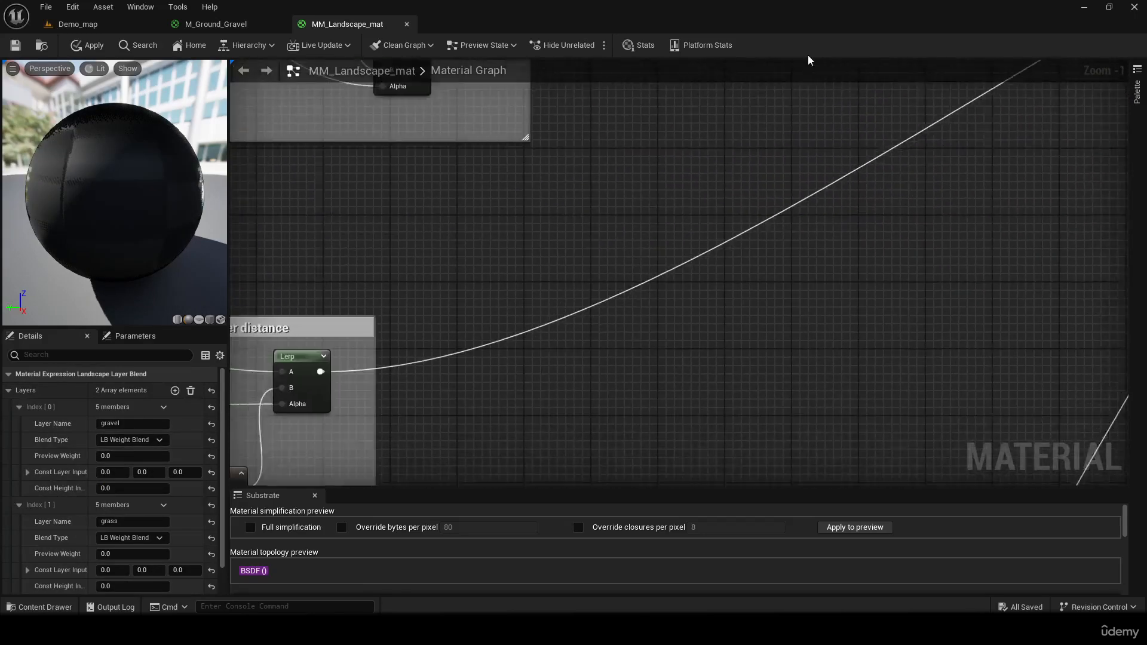
right_click_drag(539, 306, 817, 137)
right_click_drag(631, 286, 625, 451)
right_click_drag(722, 212, 511, 293)
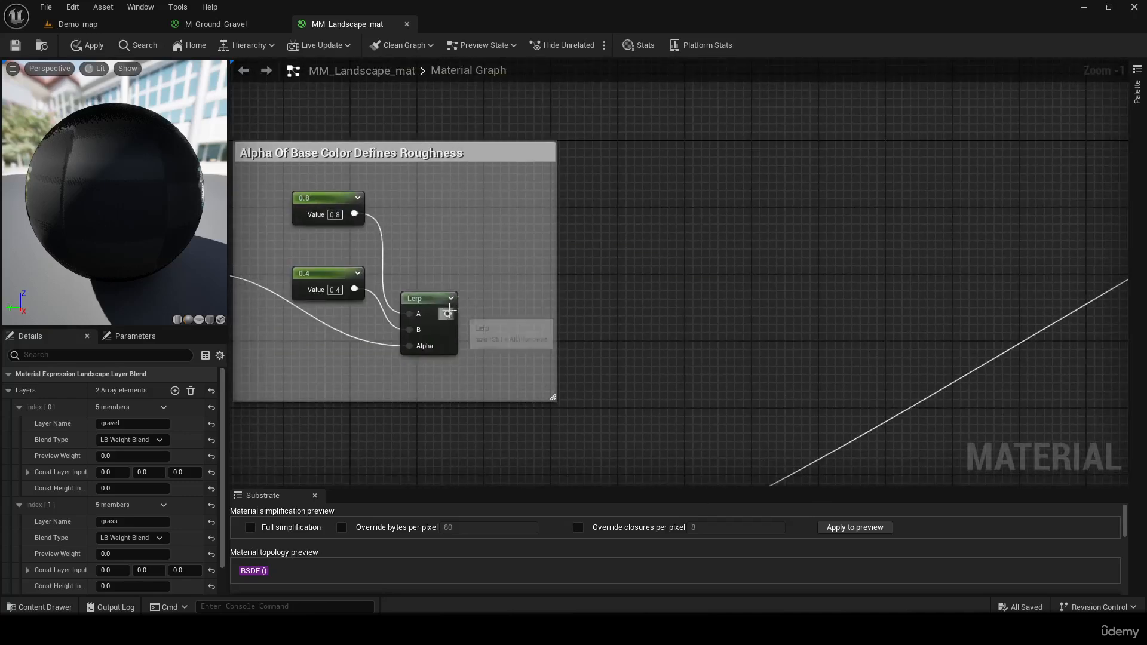
left_click_drag(455, 313, 957, 168)
Step: Add a Constant node with value 1 and connect it to the grass layer input of the Roughness Landscape Layer Blend node
right_click_drag(934, 311, 752, 375)
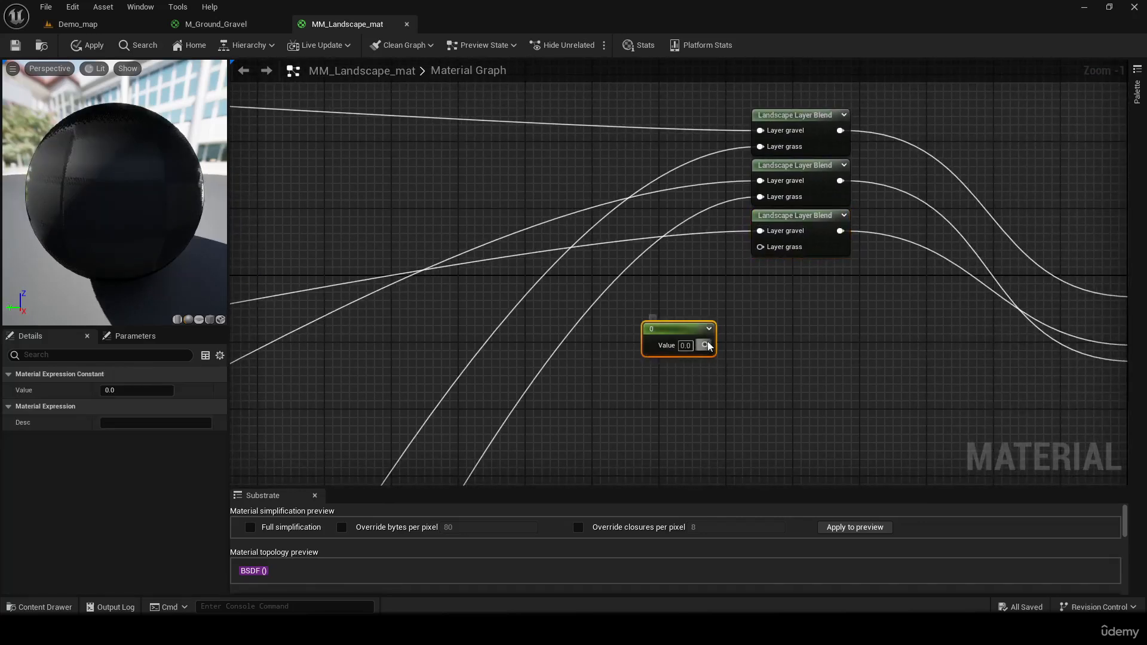
left_click_drag(706, 345, 760, 247)
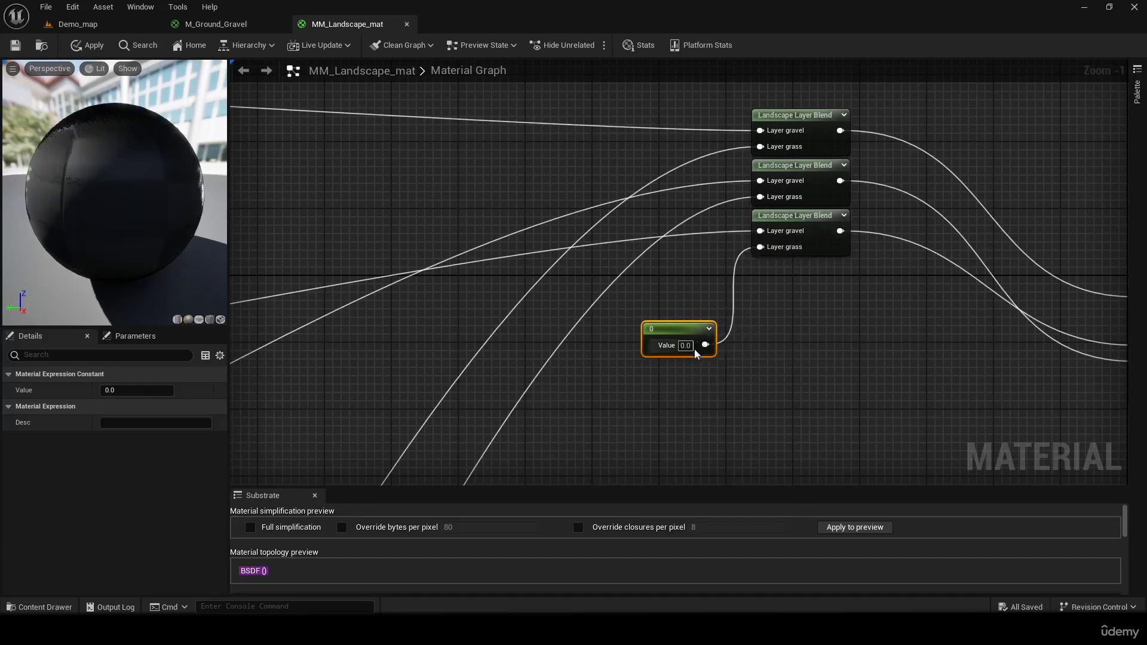
left_click(687, 346)
type("1")
key("Return")
Step: Save the MM_Landscape_mat material
left_click(886, 438)
right_click_drag(886, 438, 725, 445)
left_click(14, 52)
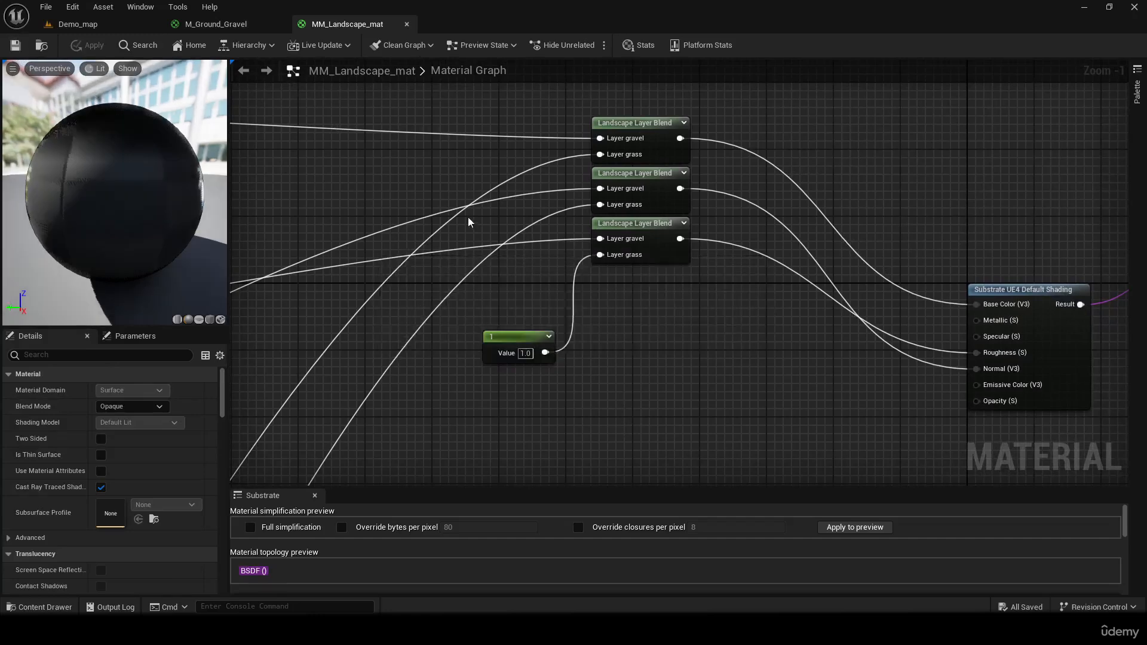
Step: Assign MM_Landscape_mat from the Materials folder as the Landscape Material of the Landscape actor in Demo_map
left_click(63, 31)
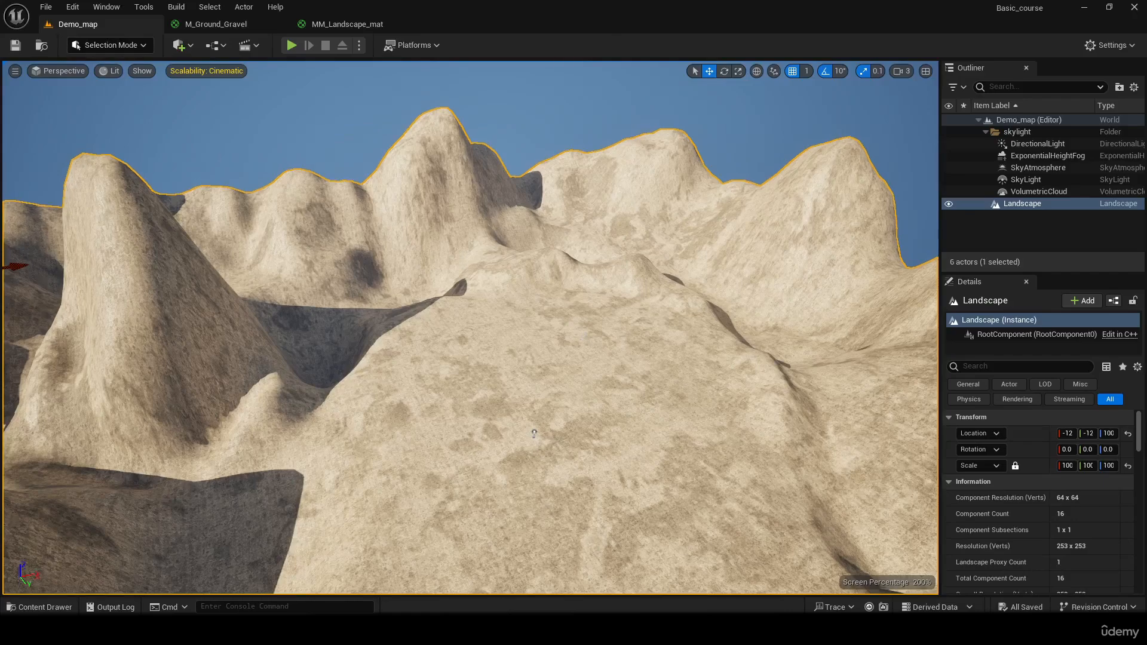
right_click_drag(469, 328, 520, 423)
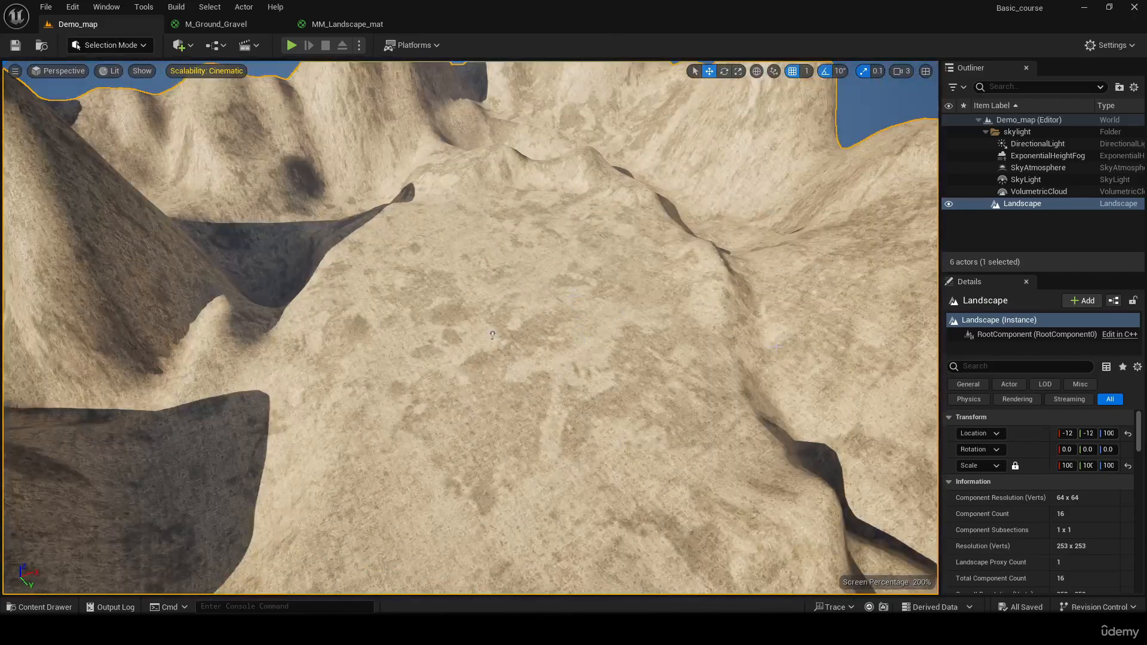
left_click(952, 484)
mouse_move(1139, 439)
left_mouse_down()
mouse_move(1144, 466)
mouse_move(1145, 452)
left_mouse_up()
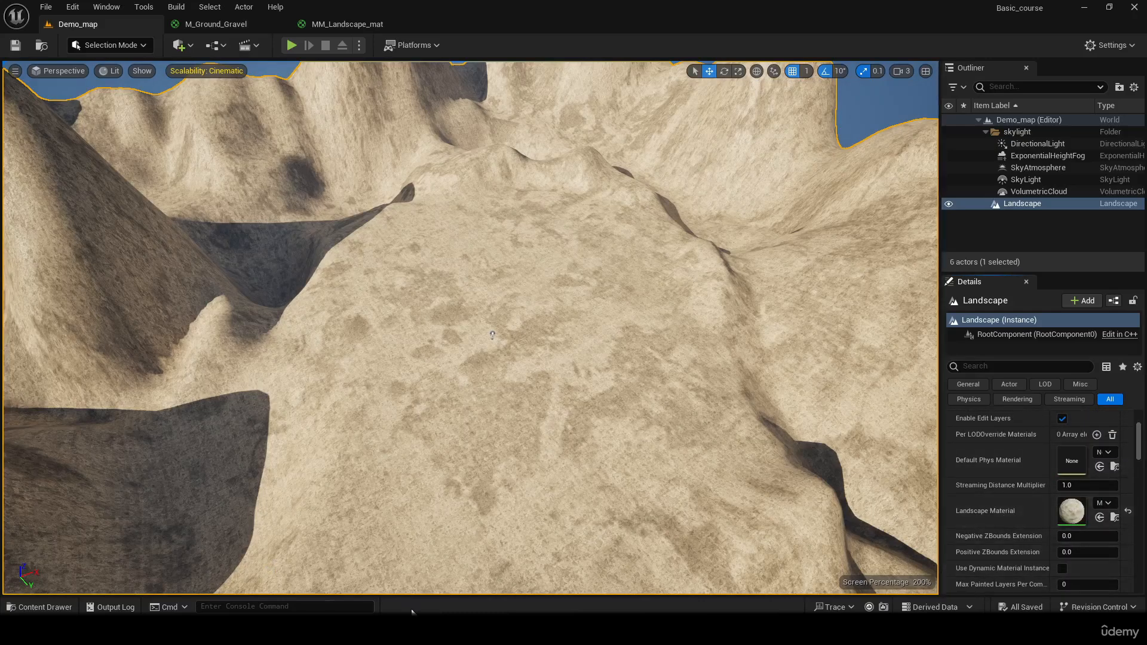
key("ctrl+space")
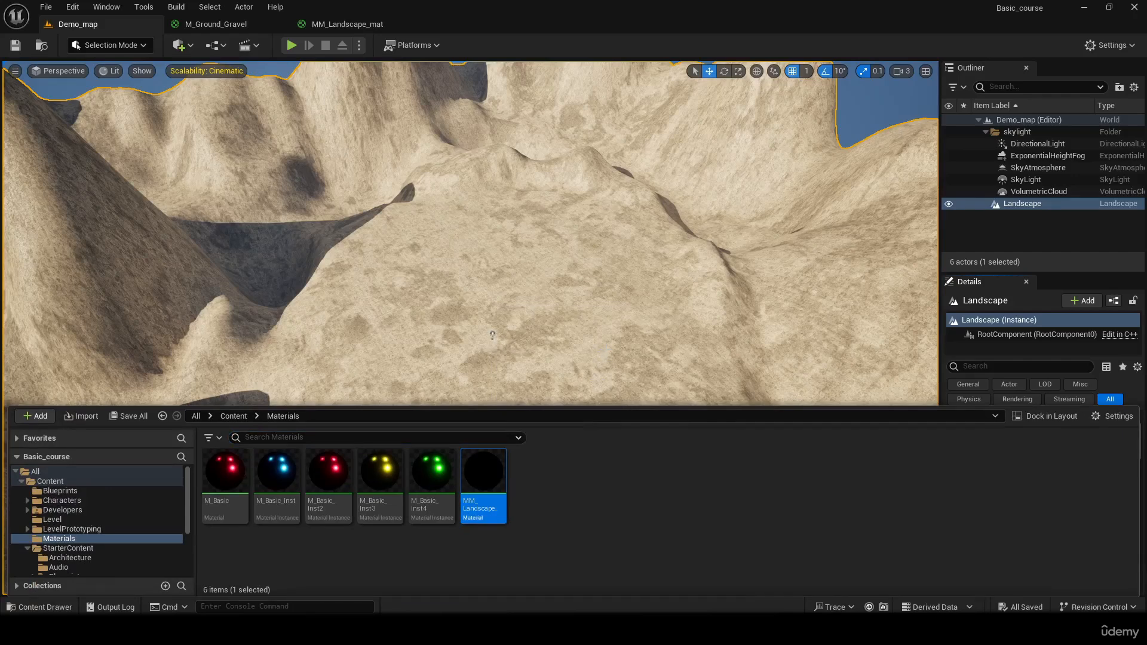
key("ctrl+space")
left_click(1100, 518)
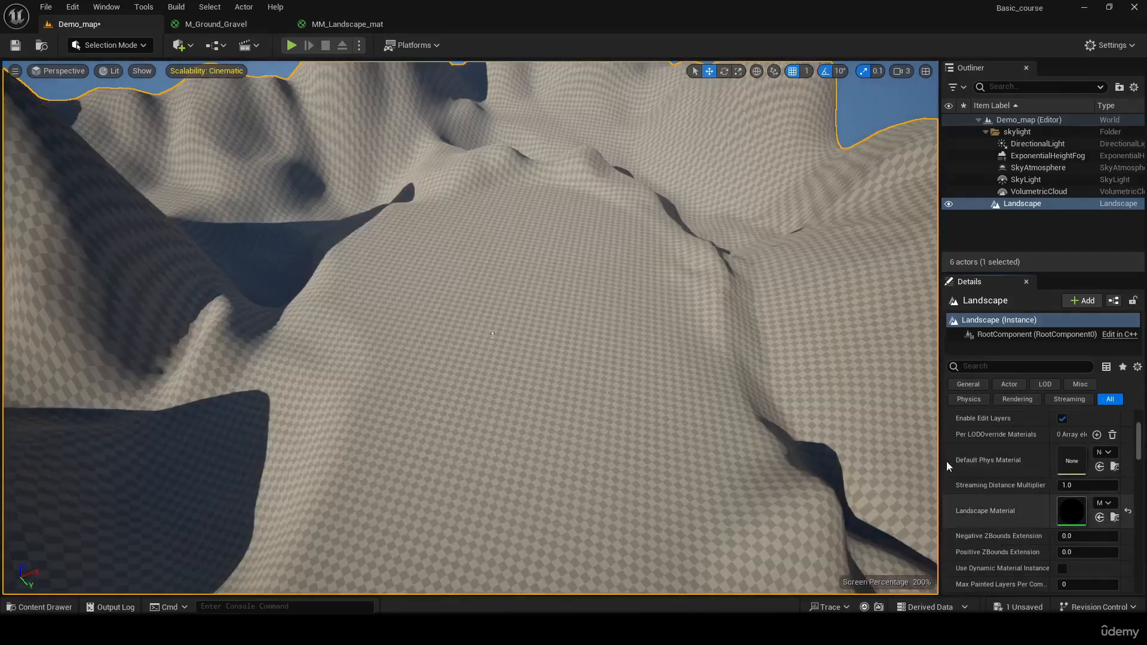
Step: Switch the Demo_map editor to Landscape mode with its Paint tools
mouse_move(941, 421)
left_mouse_down()
mouse_move(783, 421)
mouse_move(948, 422)
left_mouse_up()
right_click_drag(497, 334, 403, 99)
left_click(75, 47)
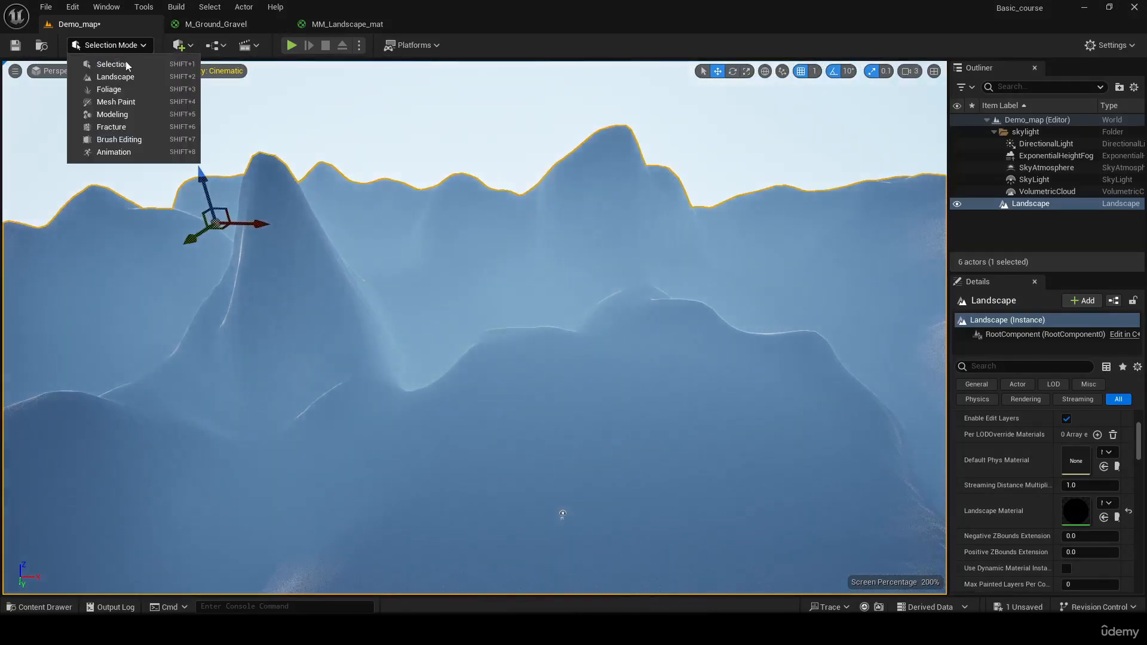
left_click(127, 79)
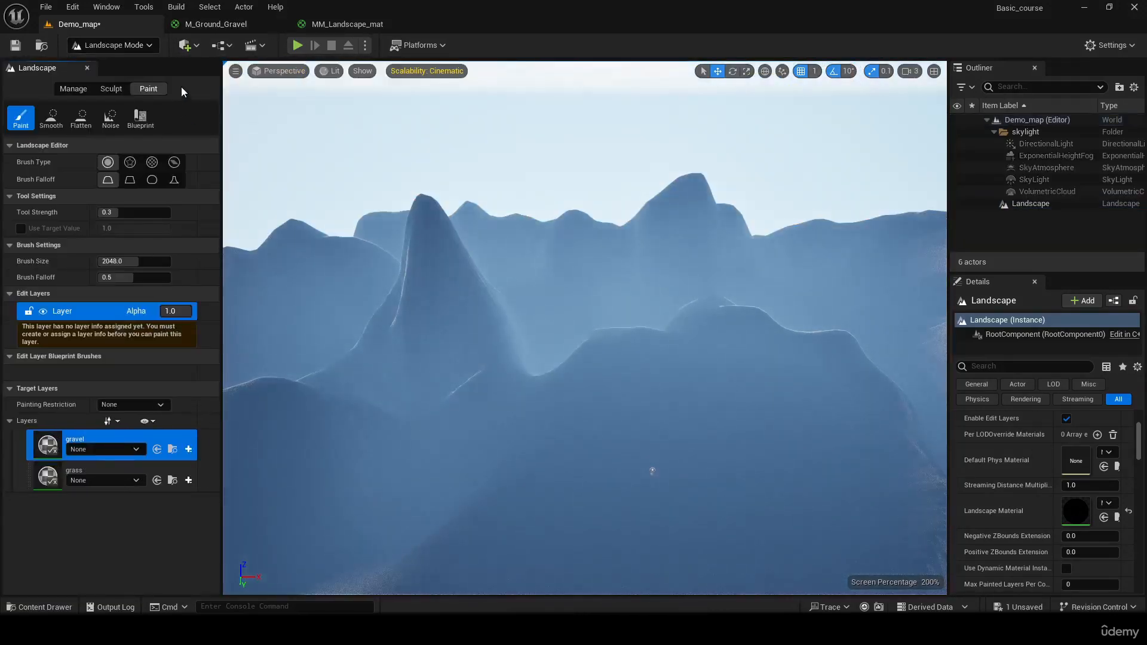
Step: Try to paint the gravel layer onto the terrain
right_click_drag(478, 359, 508, 472)
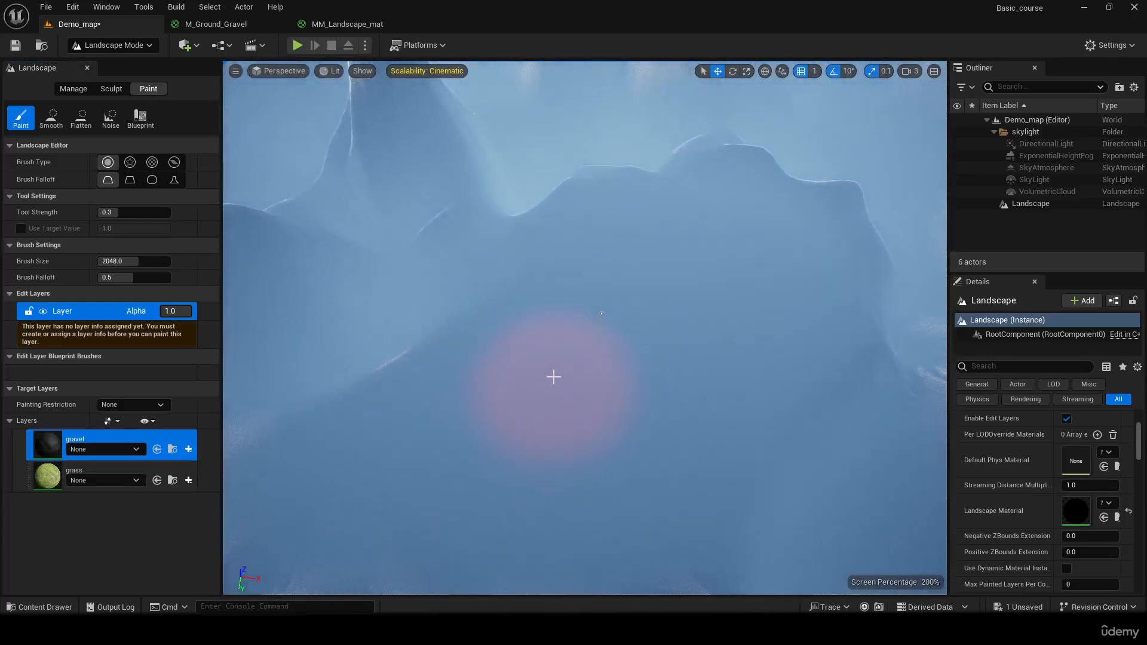
left_click(539, 412)
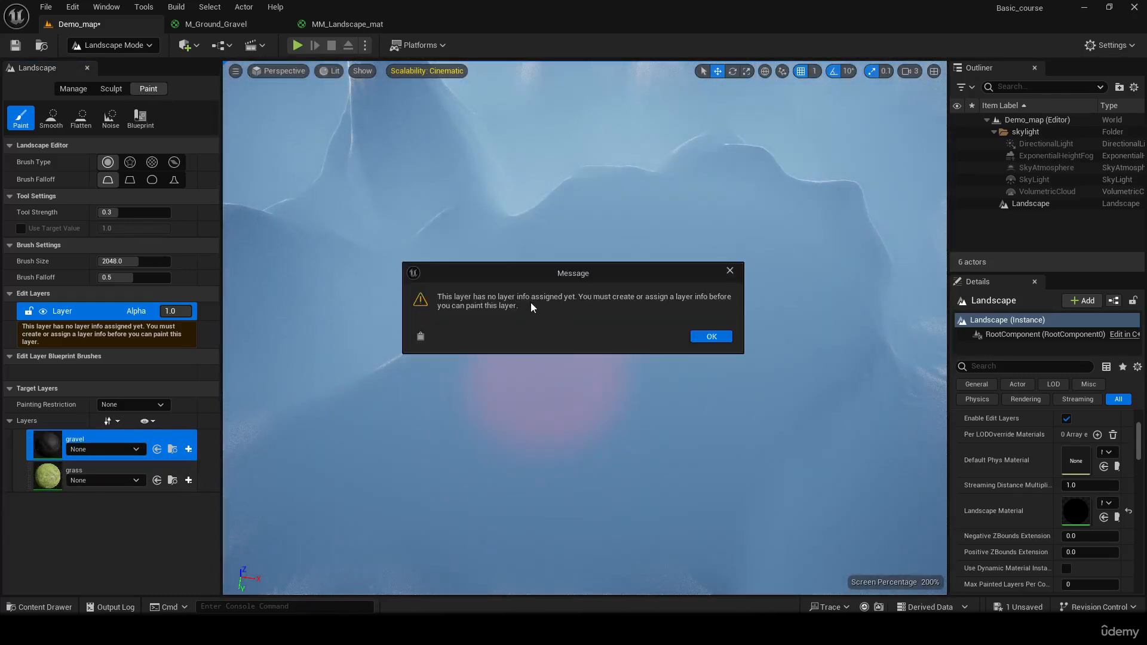
left_click(712, 336)
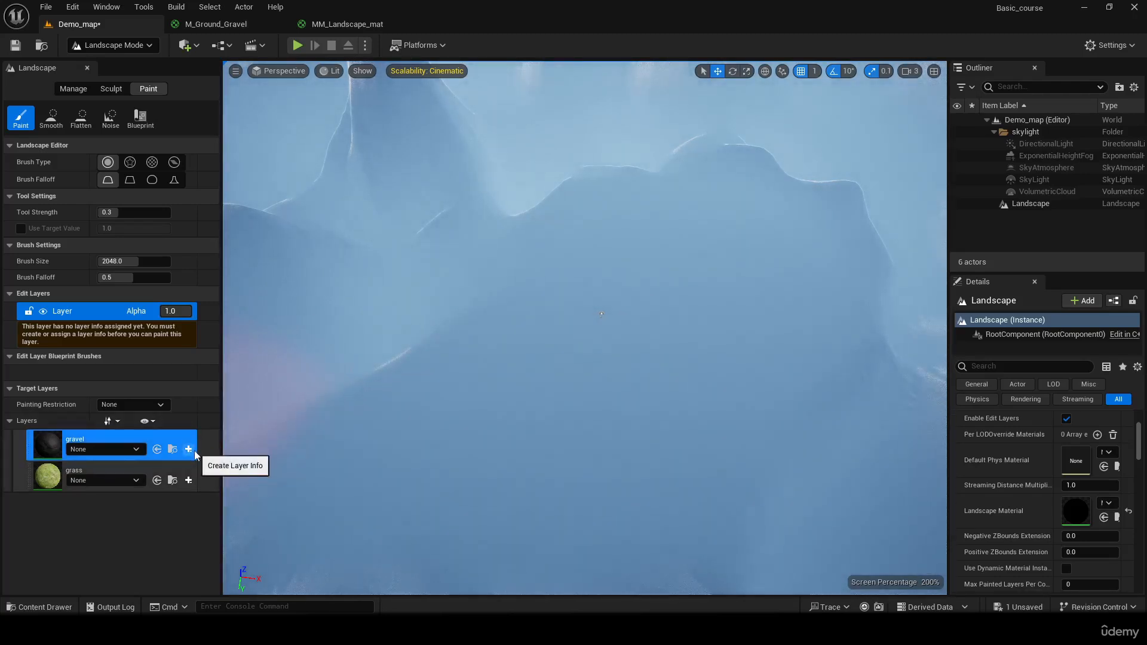
Step: Create a Non Weight-Blended layer info for the gravel layer, saved as gravel_LayerInfo in the Materials folder
left_click(111, 449)
left_click(112, 449)
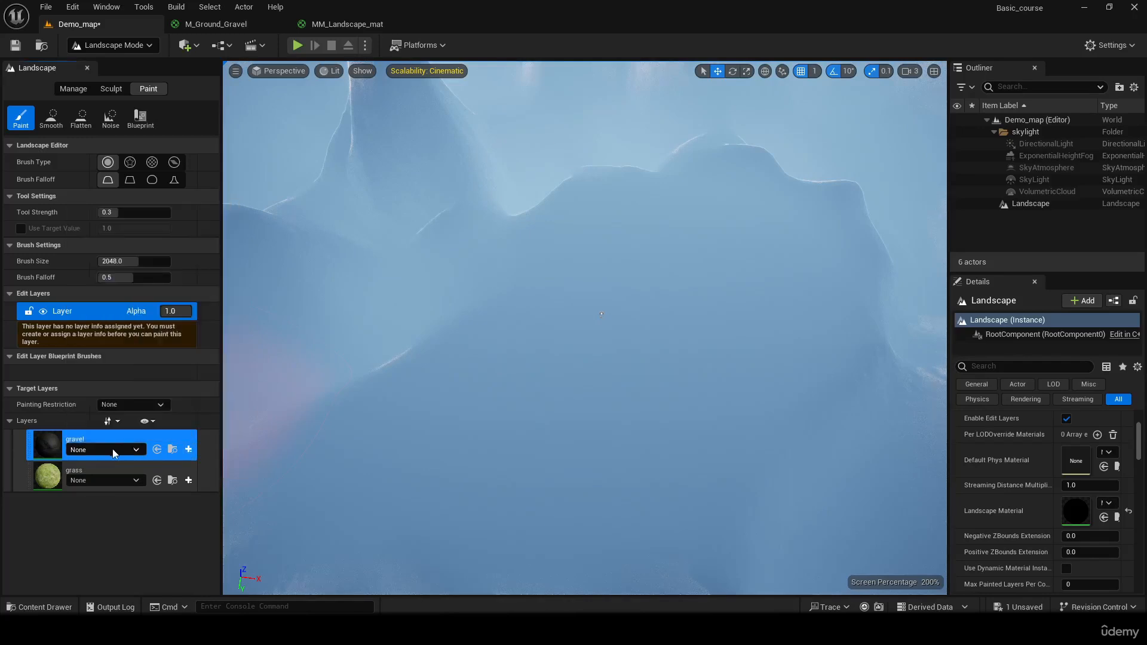
left_click(188, 451)
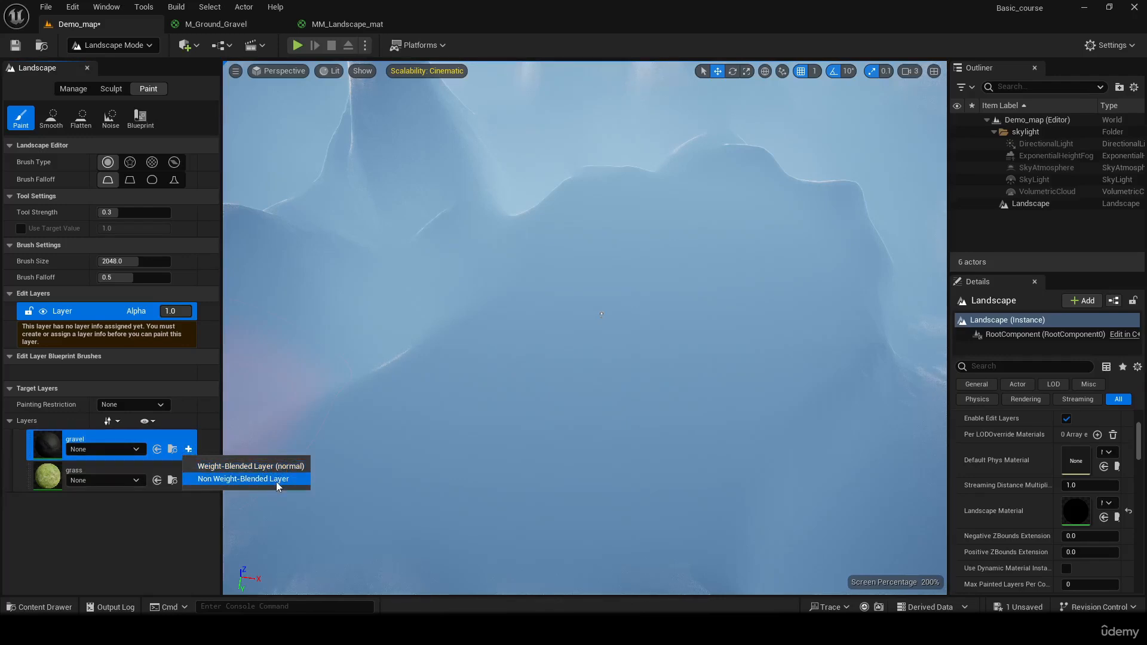
left_click(276, 481)
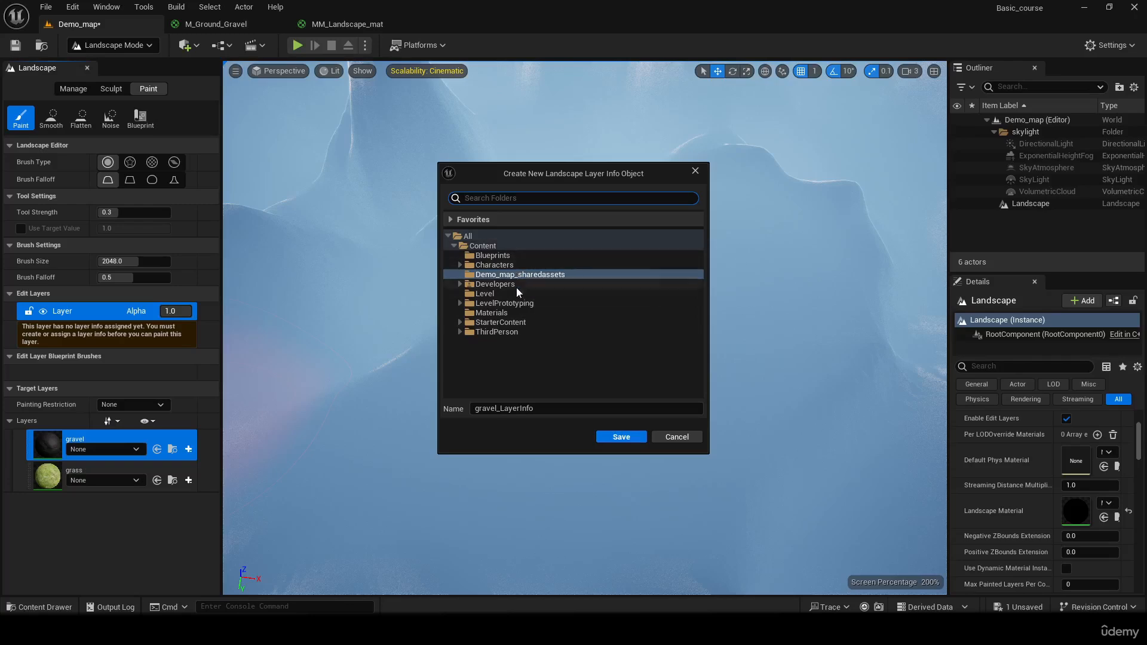
left_click(536, 316)
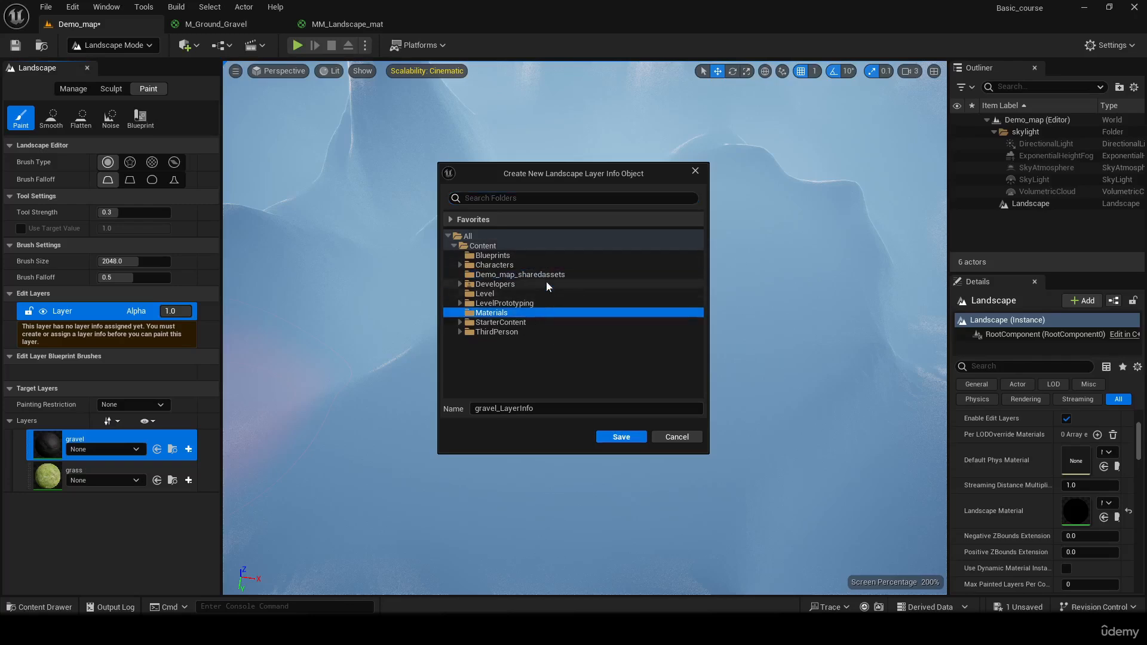
left_click(620, 436)
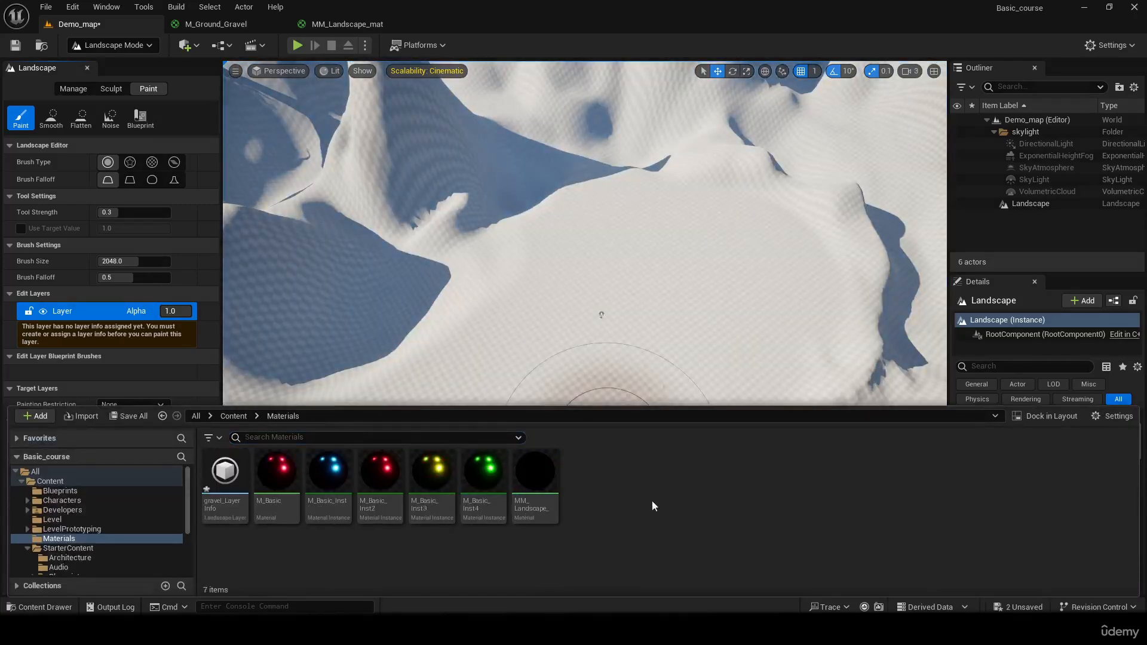
left_click_drag(538, 452, 545, 542)
Step: Create a Non Weight-Blended layer info for the grass layer, saved as grass_LayerInfo in the Materials folder
left_click(192, 485)
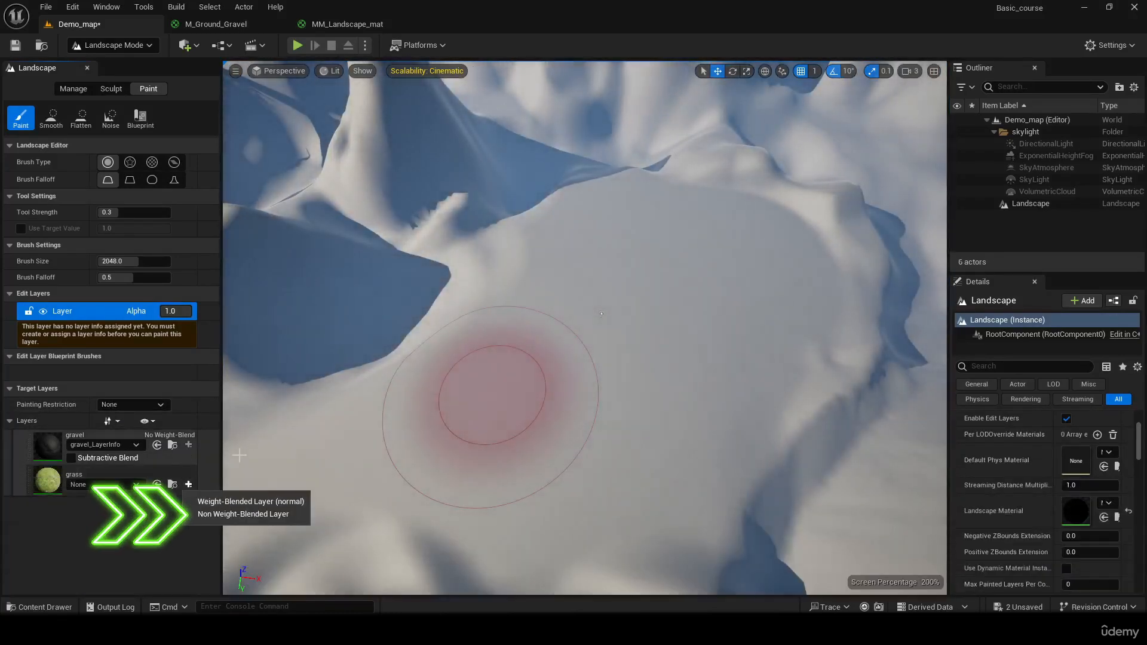
left_click(250, 513)
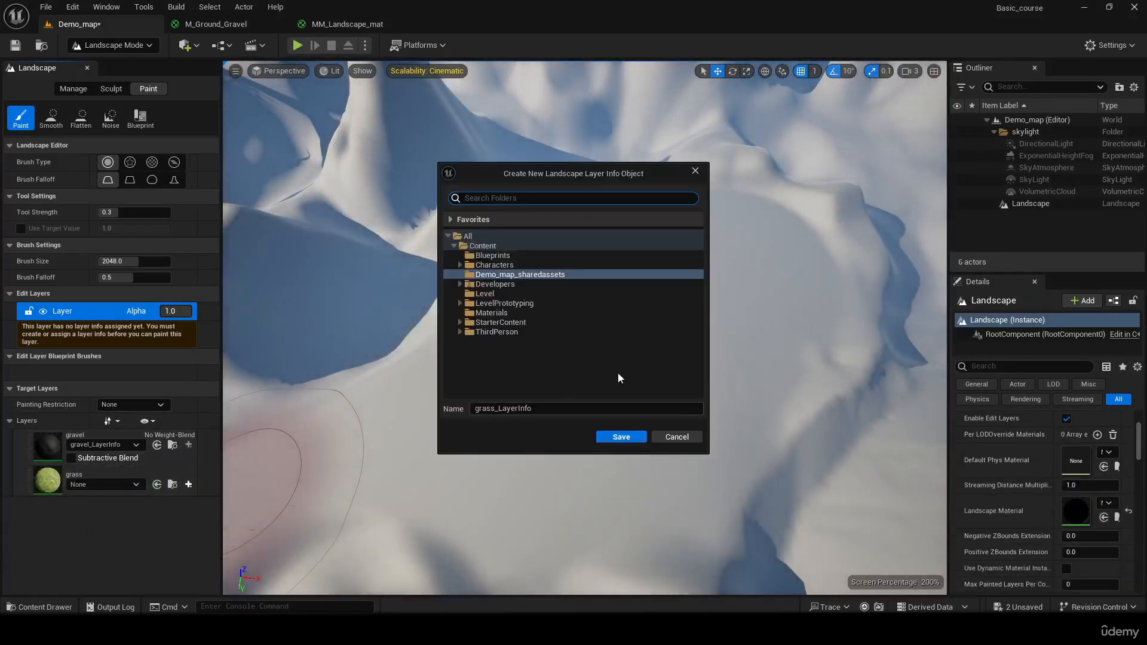
left_click(508, 314)
left_click(617, 437)
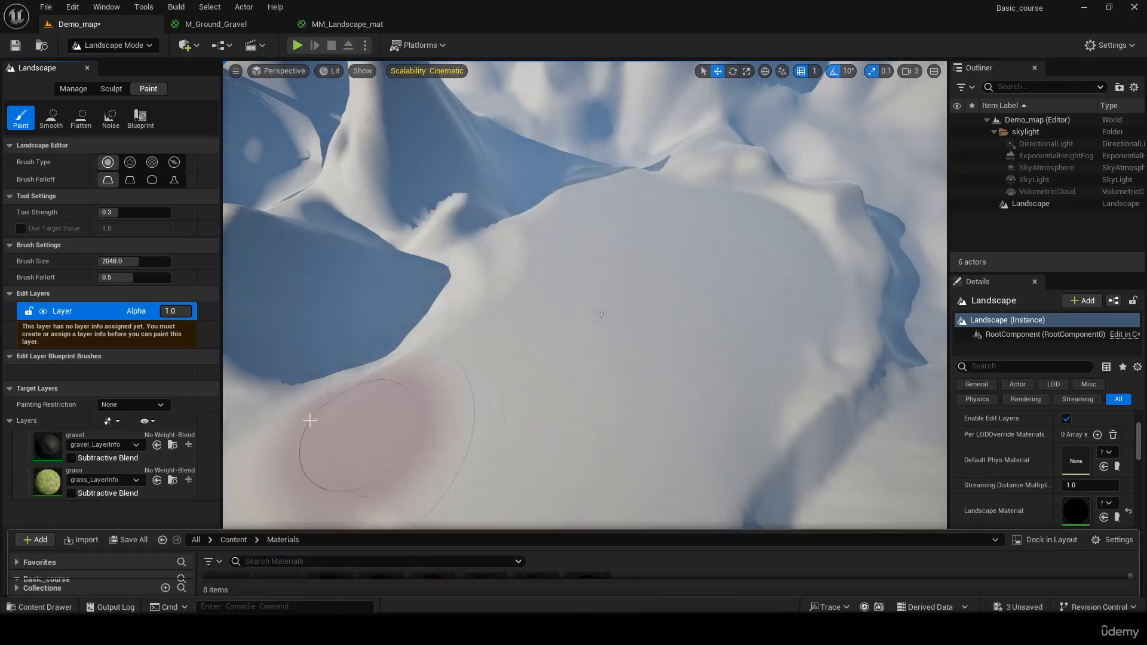
Step: Try to paint the gravel layer onto the hill slopes, and undo the stroke
left_click(54, 453)
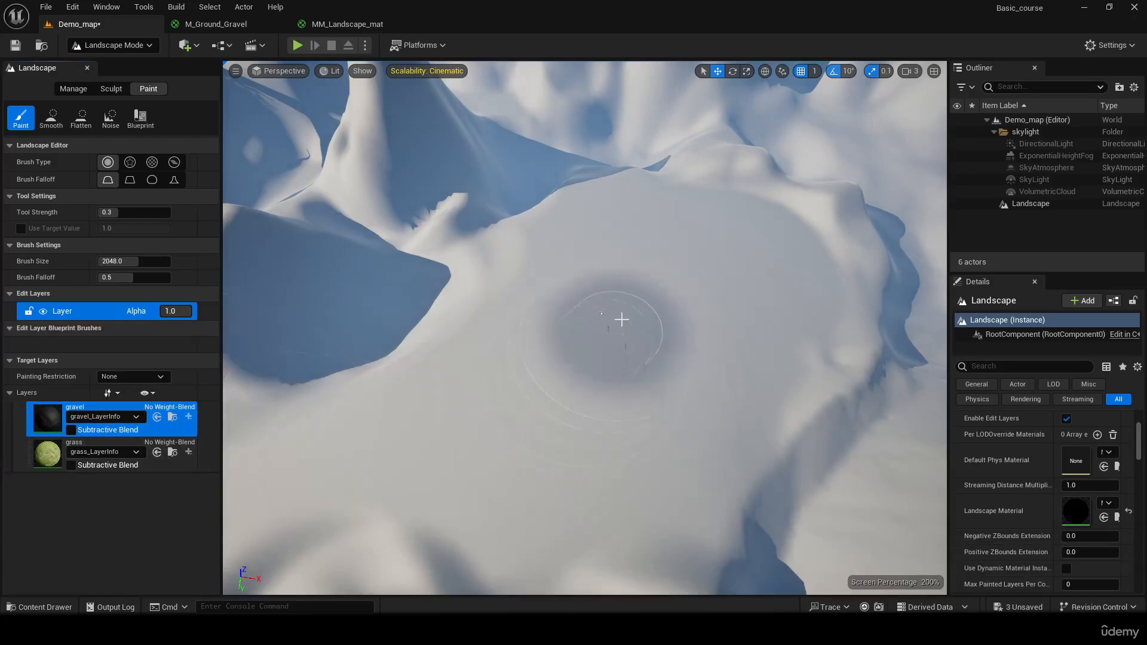
right_click_drag(619, 321, 516, 202)
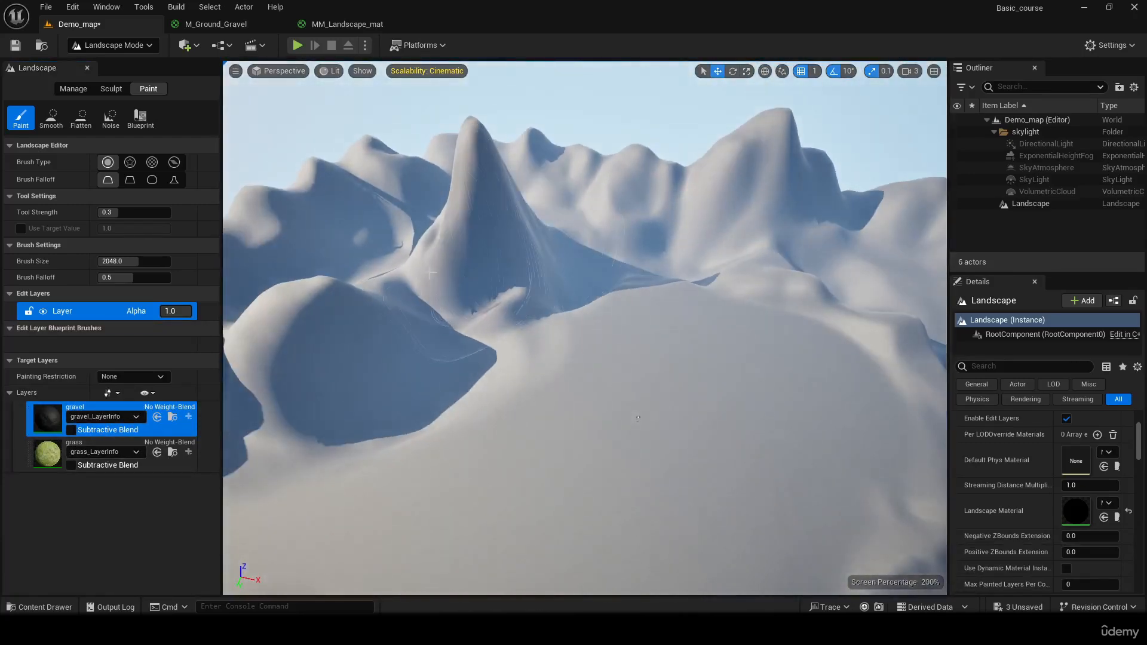
mouse_move(418, 328)
right_mouse_down()
mouse_move(337, 323)
mouse_move(233, 290)
right_mouse_up()
right_click_drag(777, 359, 614, 396)
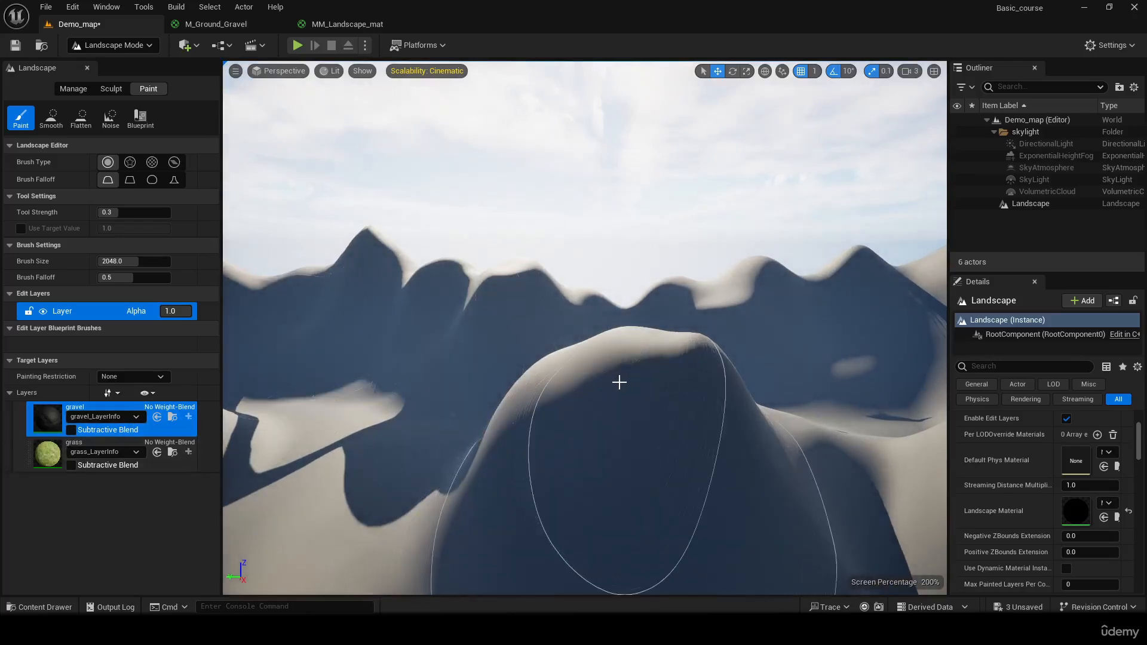
mouse_move(615, 373)
left_mouse_down()
mouse_move(625, 367)
mouse_move(489, 430)
left_mouse_up()
mouse_move(493, 387)
right_mouse_down()
mouse_move(658, 455)
mouse_move(493, 386)
mouse_move(335, 395)
mouse_move(323, 412)
mouse_move(553, 378)
right_mouse_up()
key("ctrl+z")
key("w")
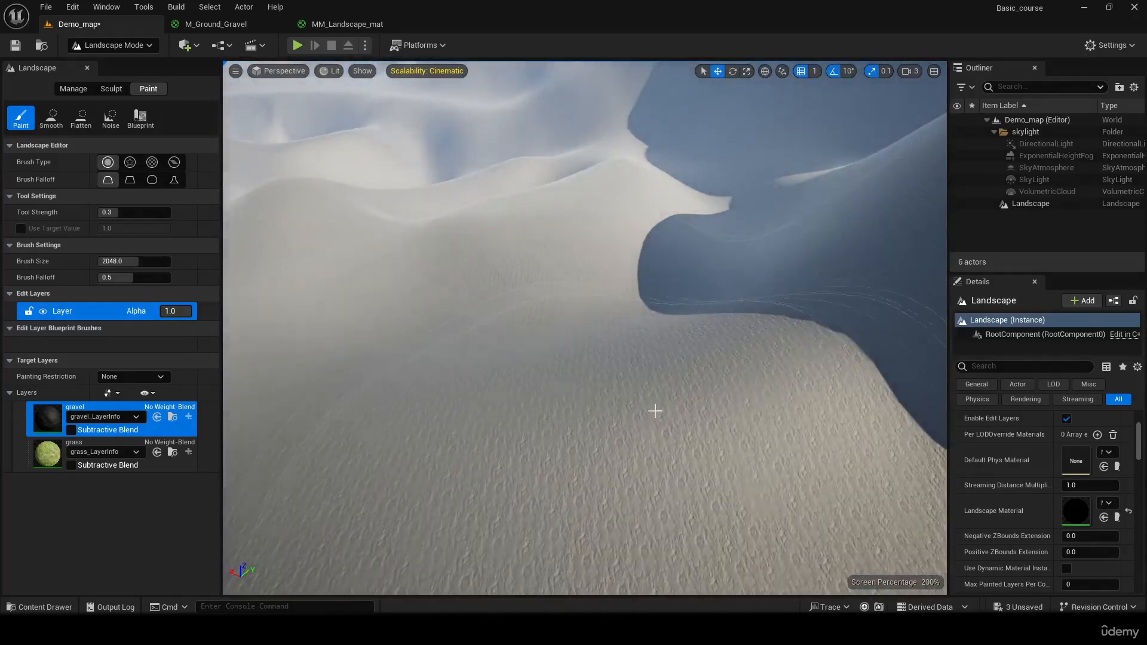
key("w")
mouse_move(654, 410)
right_mouse_down()
mouse_move(896, 418)
mouse_move(222, 432)
right_mouse_up()
key("s")
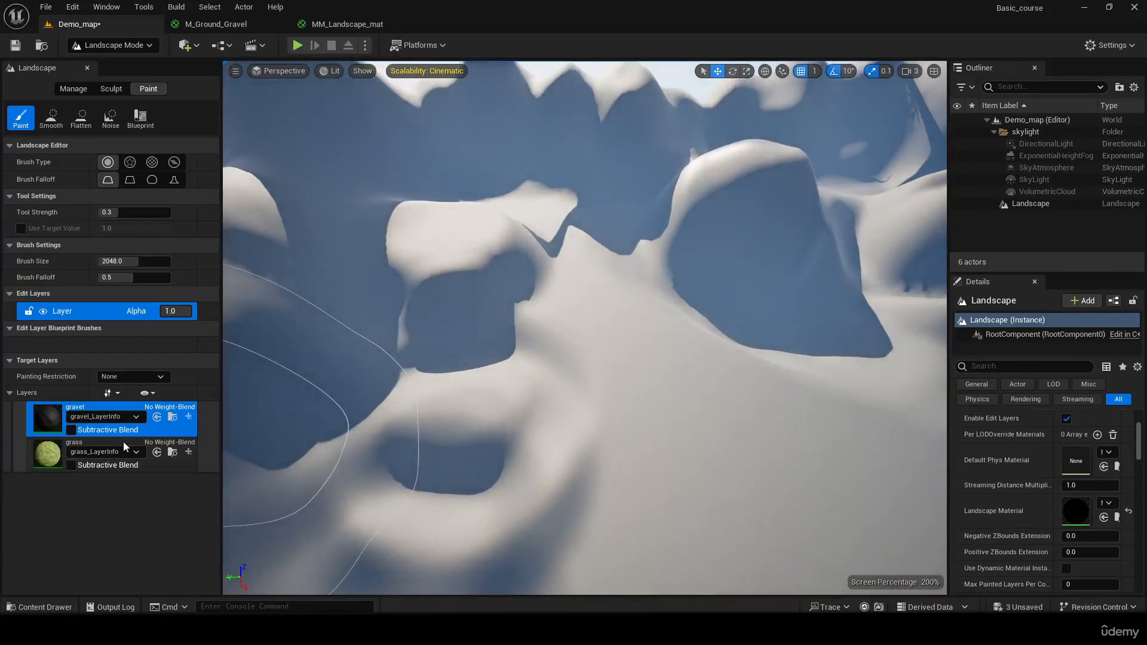
Step: Paint the grass layer over the open flat ground in the middle of the landscape
left_click(123, 445)
right_click_drag(456, 441, 750, 356)
left_click(750, 356)
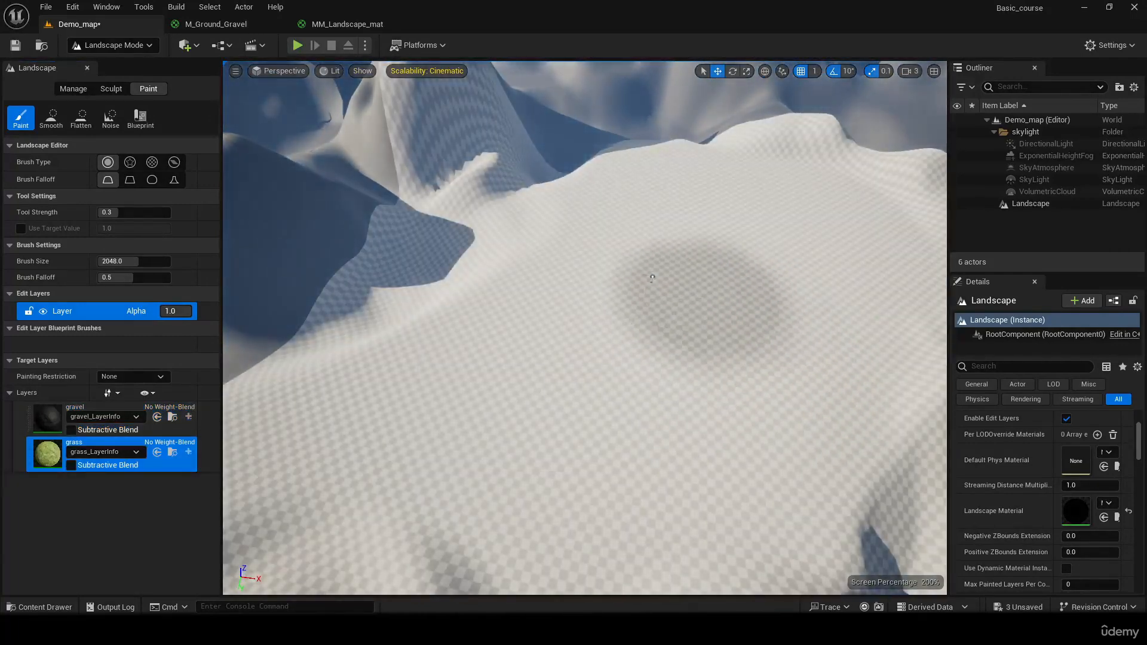
mouse_move(625, 292)
right_mouse_down()
mouse_move(538, 269)
mouse_move(681, 322)
right_mouse_up()
key("s")
mouse_move(540, 250)
right_mouse_down()
mouse_move(563, 269)
mouse_move(540, 249)
right_mouse_up()
mouse_move(540, 249)
left_mouse_down()
mouse_move(696, 271)
mouse_move(604, 295)
left_mouse_up()
key("w")
right_click_drag(603, 295, 598, 203)
mouse_move(603, 295)
left_mouse_down()
mouse_move(691, 353)
mouse_move(538, 371)
left_mouse_up()
right_click_drag(538, 371, 442, 430)
key("w")
right_click_drag(538, 299, 623, 335)
key("s")
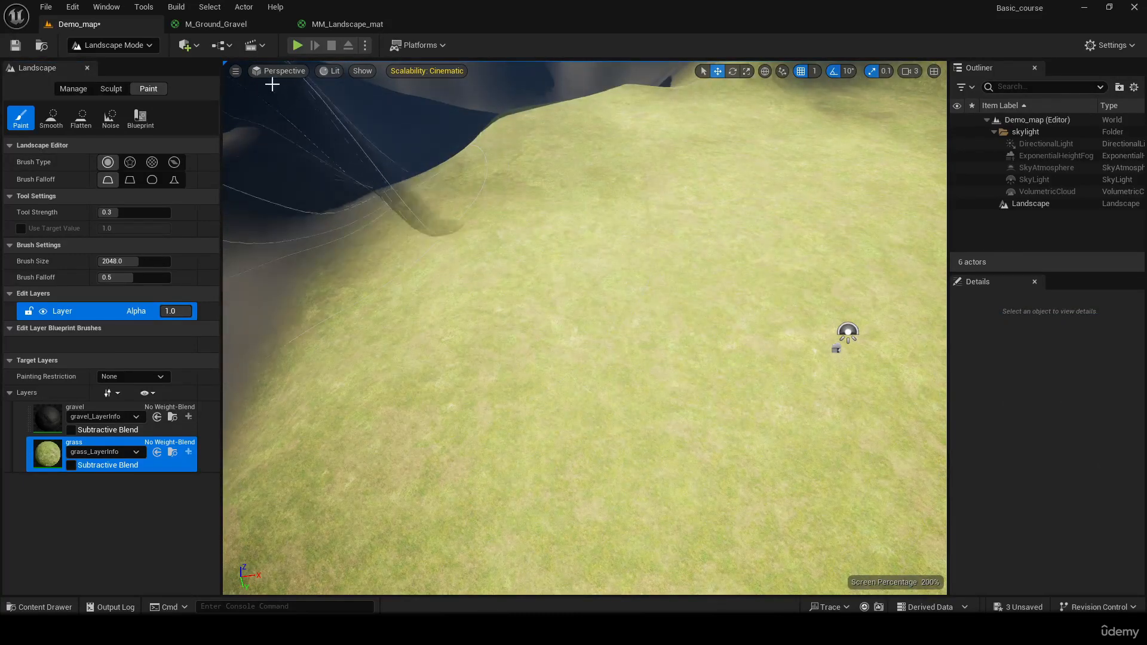
Step: Switch to Selection mode and set the DirectionalLight's Intensity to 3.0 lux
left_click(114, 45)
left_click(119, 66)
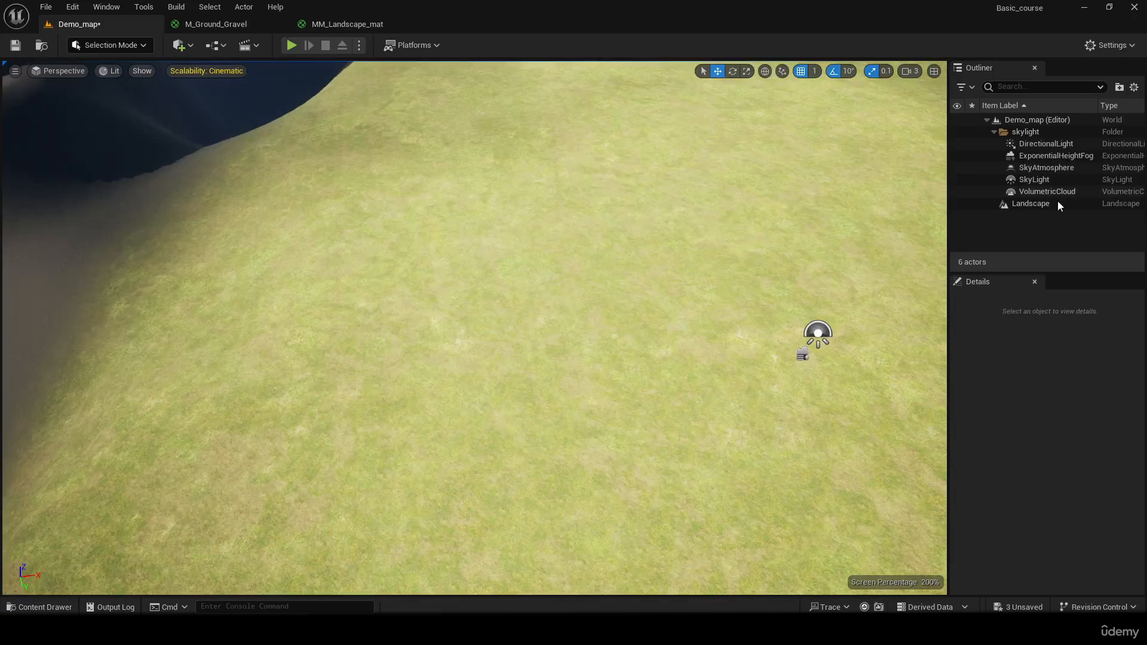
left_click(1049, 147)
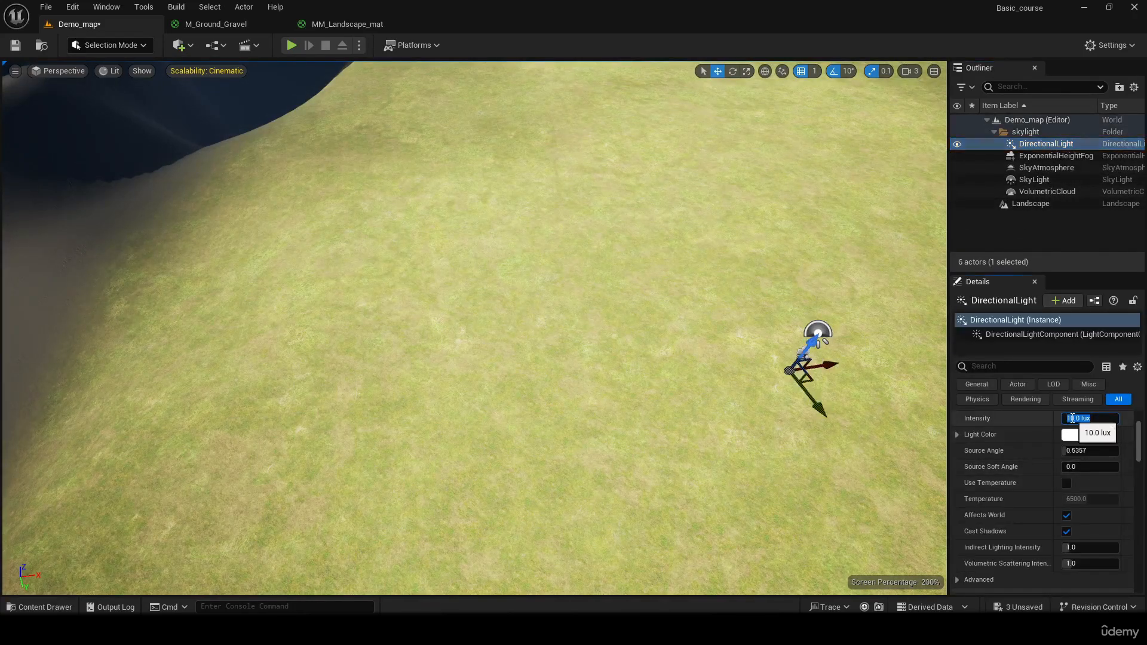
key("Return")
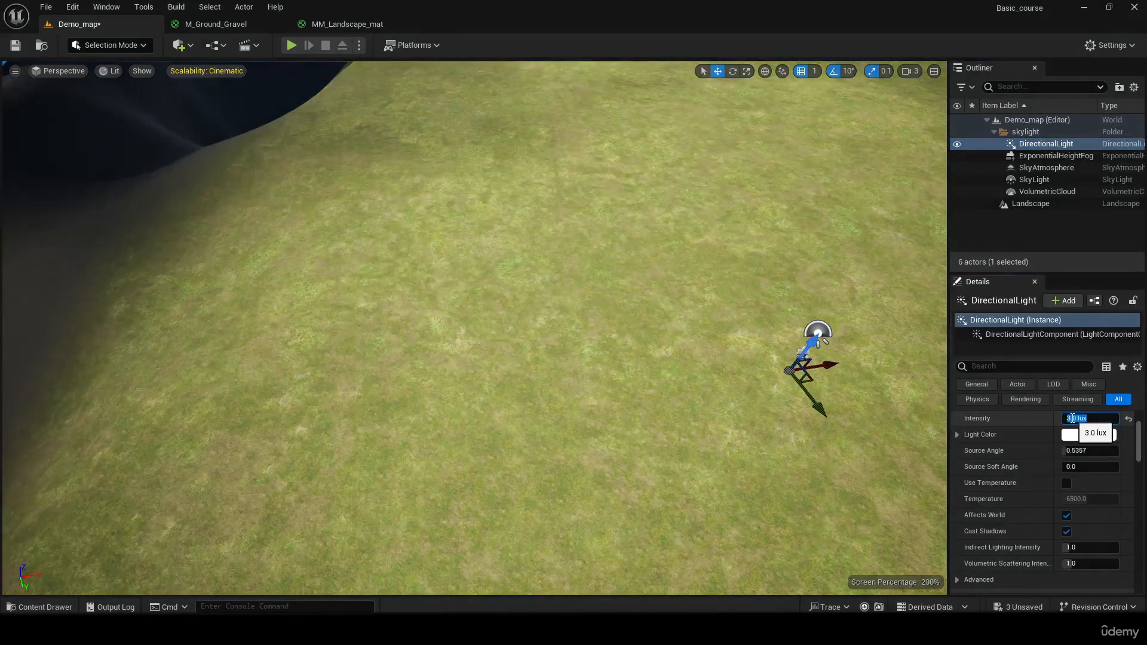
Step: Select the landscape in the viewport and save the Demo_map level
left_click(474, 328)
mouse_move(474, 328)
right_mouse_down()
mouse_move(508, 263)
mouse_move(603, 209)
mouse_move(537, 239)
mouse_move(466, 334)
mouse_move(520, 317)
mouse_move(469, 319)
right_mouse_up()
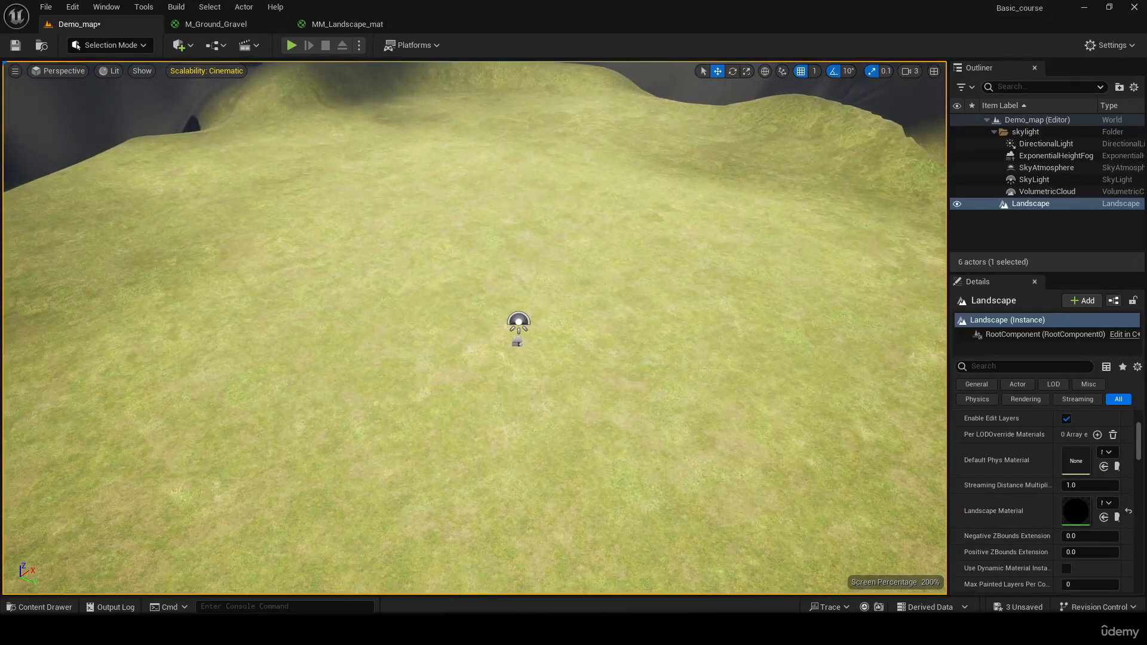
left_click(15, 45)
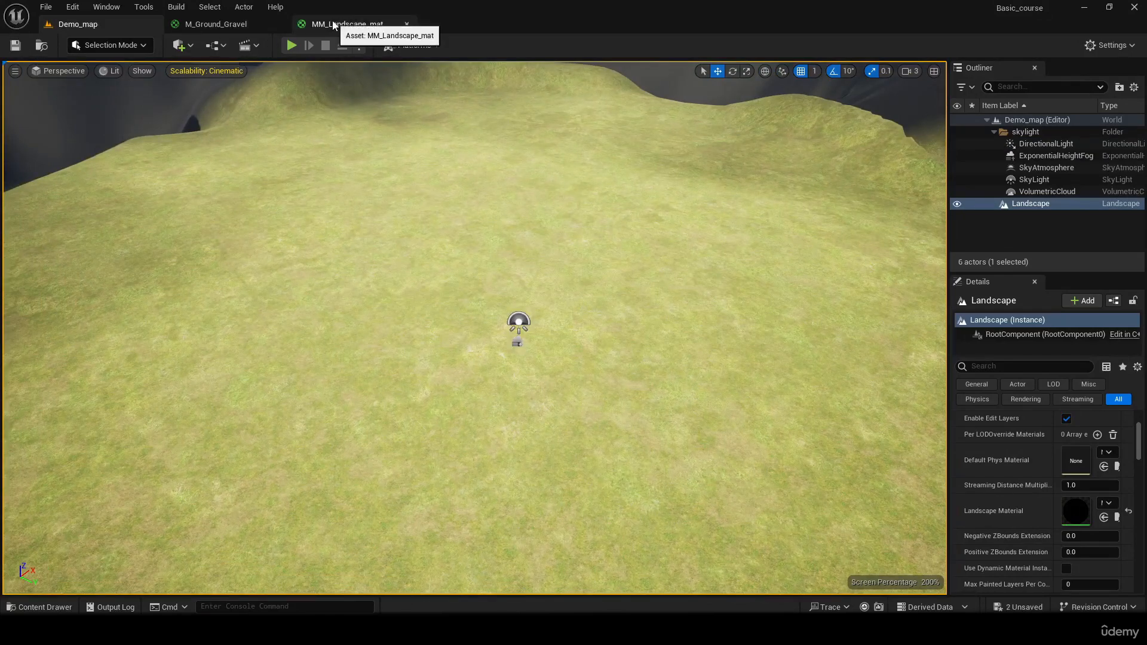
Step: Examine the Landscape Layer Blend nodes, their layer settings and their shading connections in the MM_Landscape_mat graph
left_click(333, 25)
right_click_drag(870, 284, 599, 231)
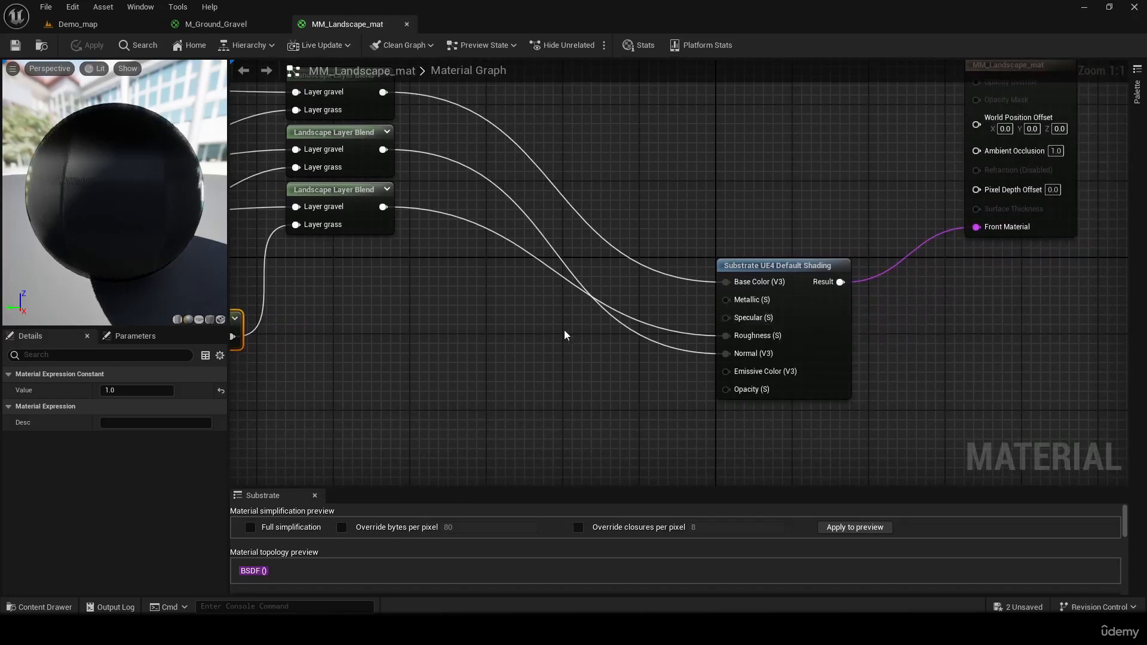
right_click_drag(713, 306, 765, 300)
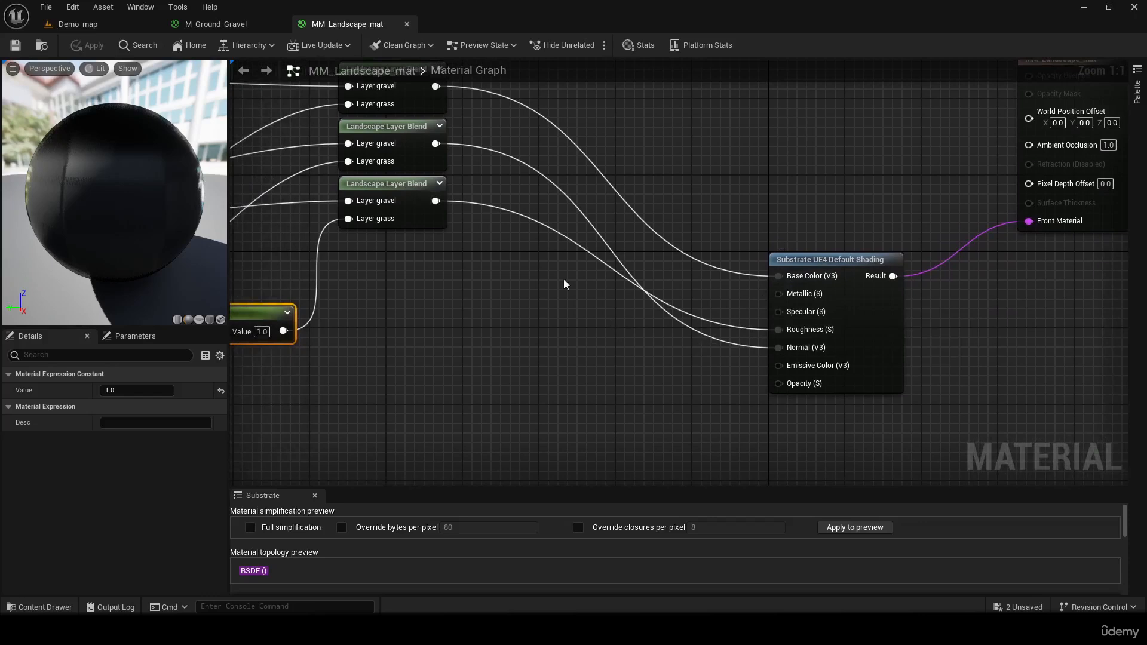
right_click_drag(439, 248, 1110, 167)
right_click_drag(939, 257, 594, 319)
right_click_drag(389, 197, 3, 223)
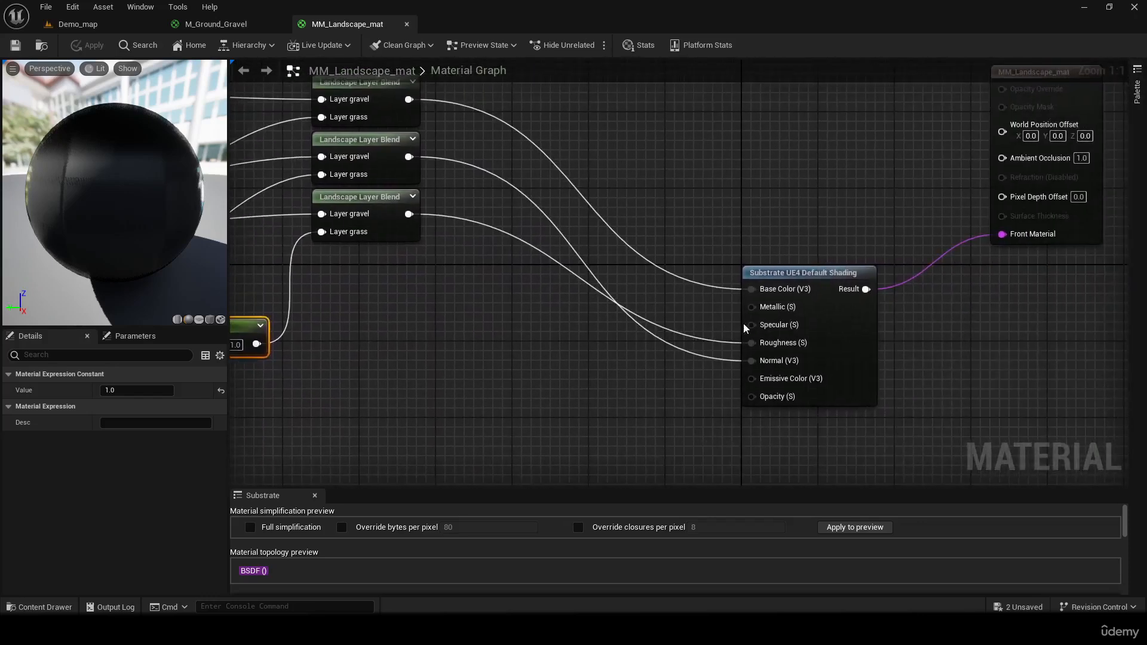
right_click_drag(461, 266, 579, 308)
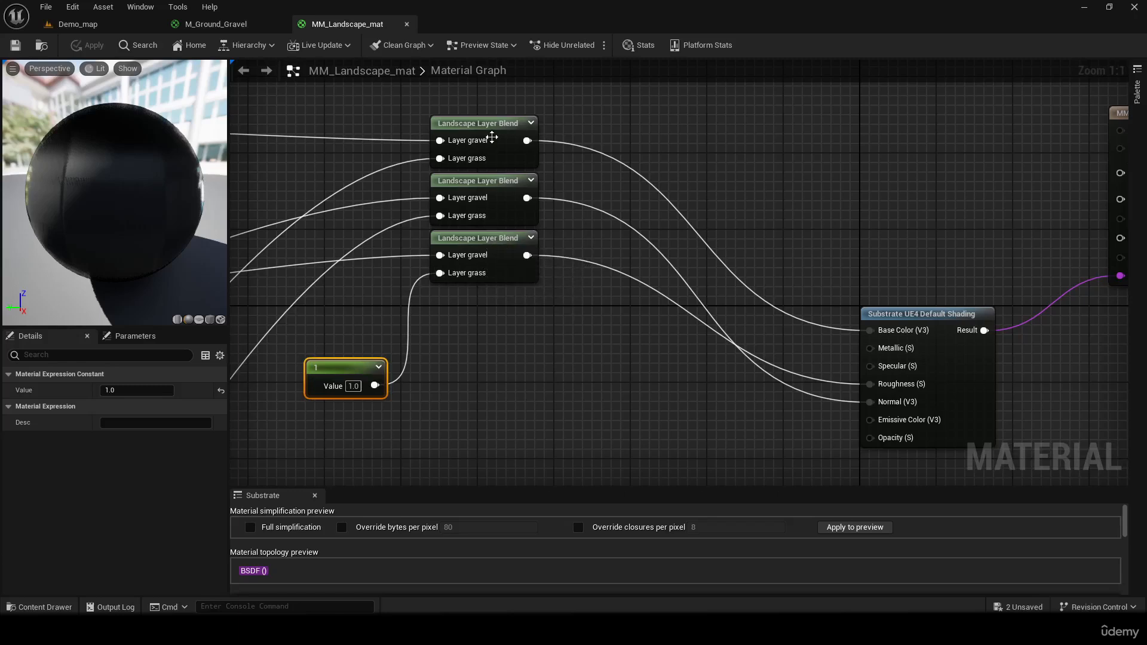
left_click(492, 137)
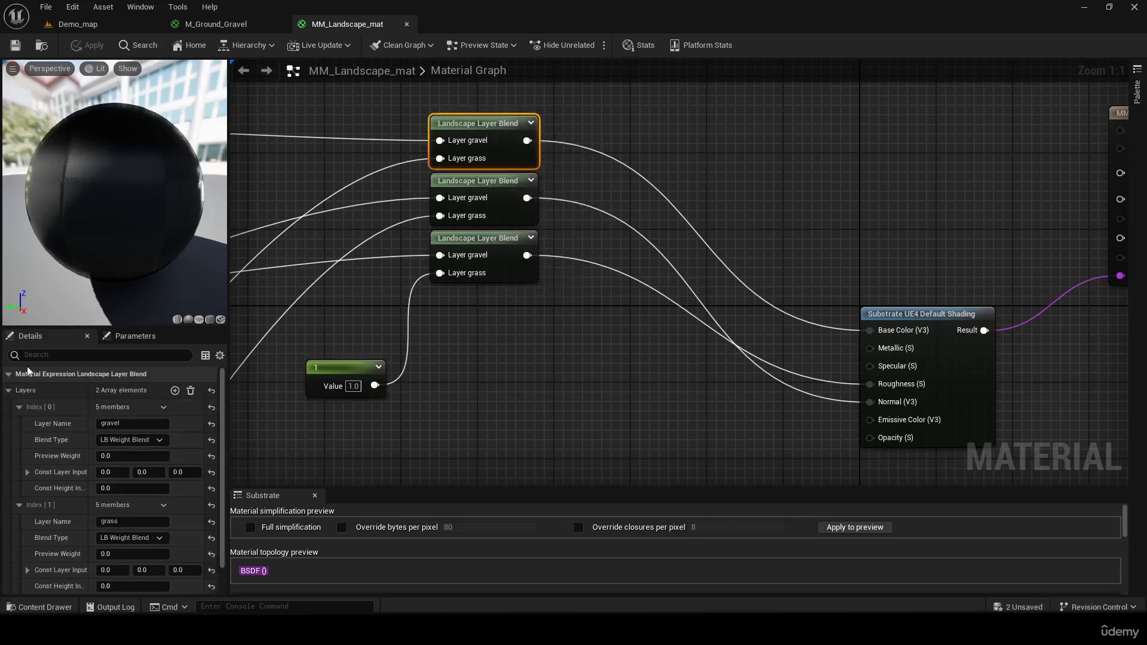
left_click(12, 392)
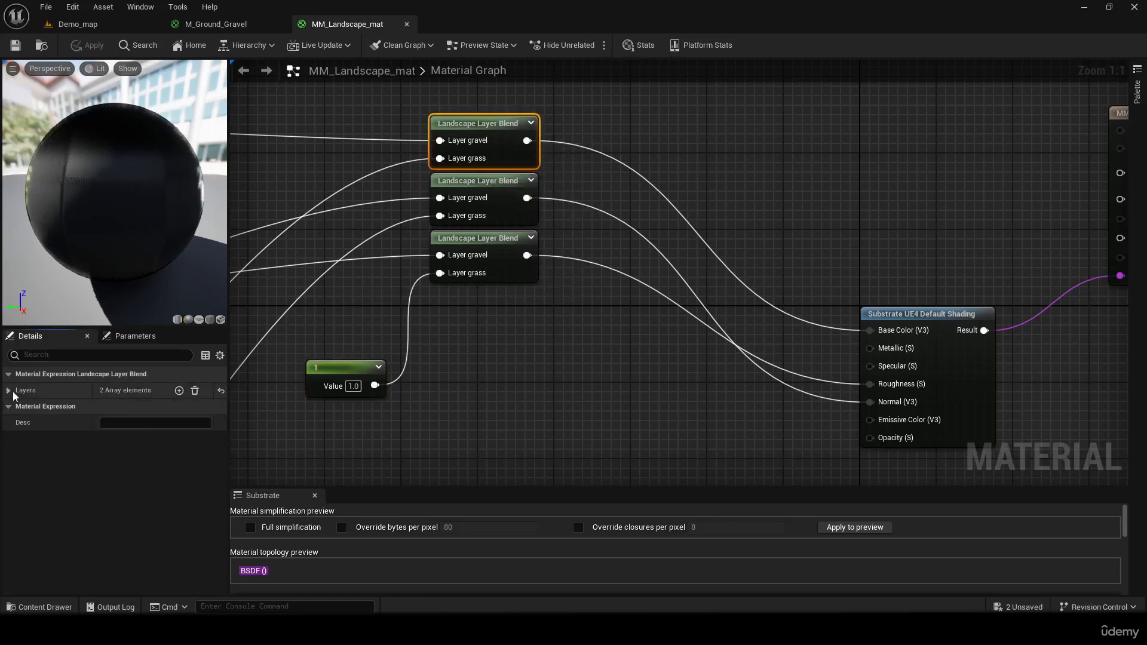
left_click(9, 391)
right_click_drag(232, 446, 420, 411)
scroll(445, 418, "down", 1)
Step: Return to the Demo_map level, view the grass-painted terrain from above, and switch back to Landscape mode
left_click(78, 24)
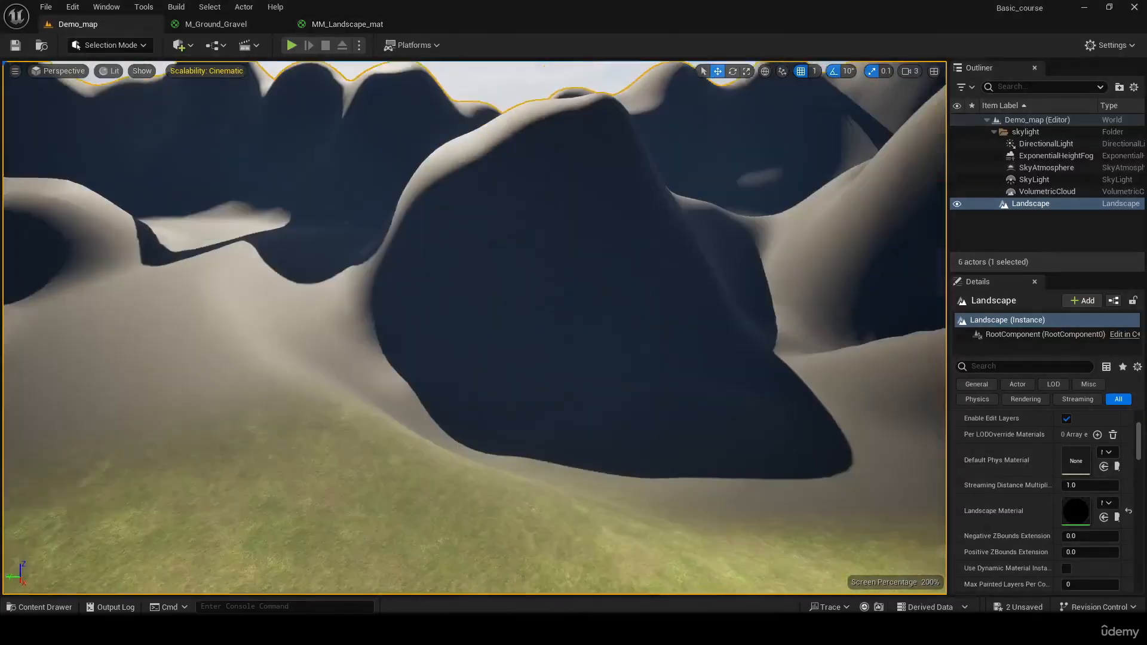
key("w")
right_click_drag(475, 328, 583, 218)
key("w")
right_click_drag(455, 239, 454, 239)
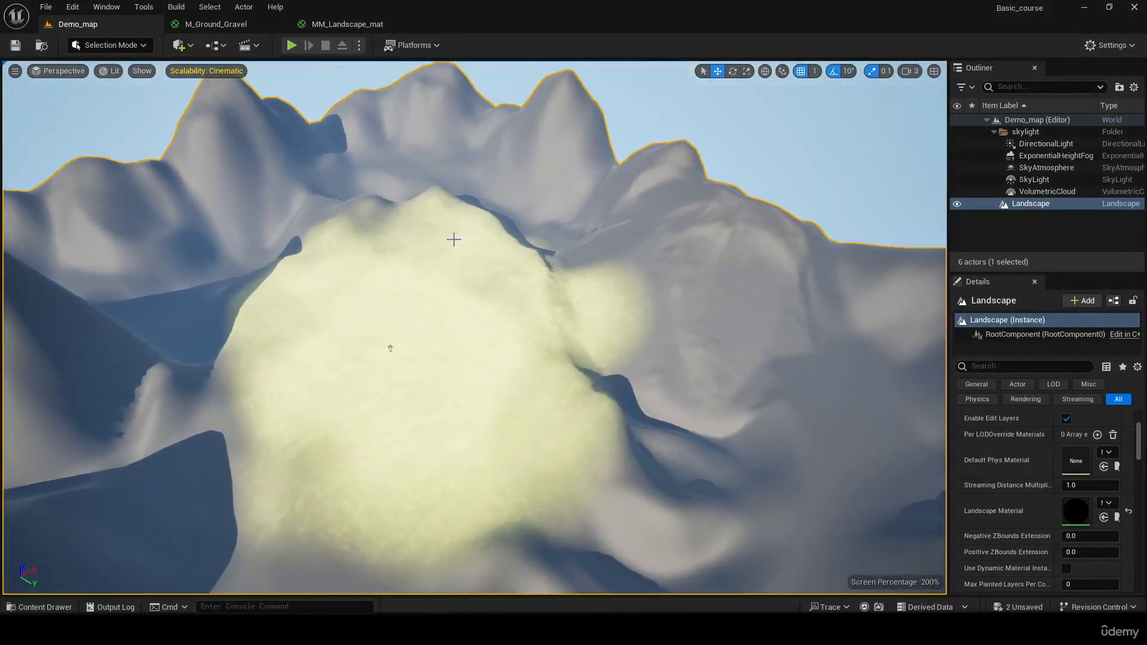
left_click(137, 48)
left_click(152, 74)
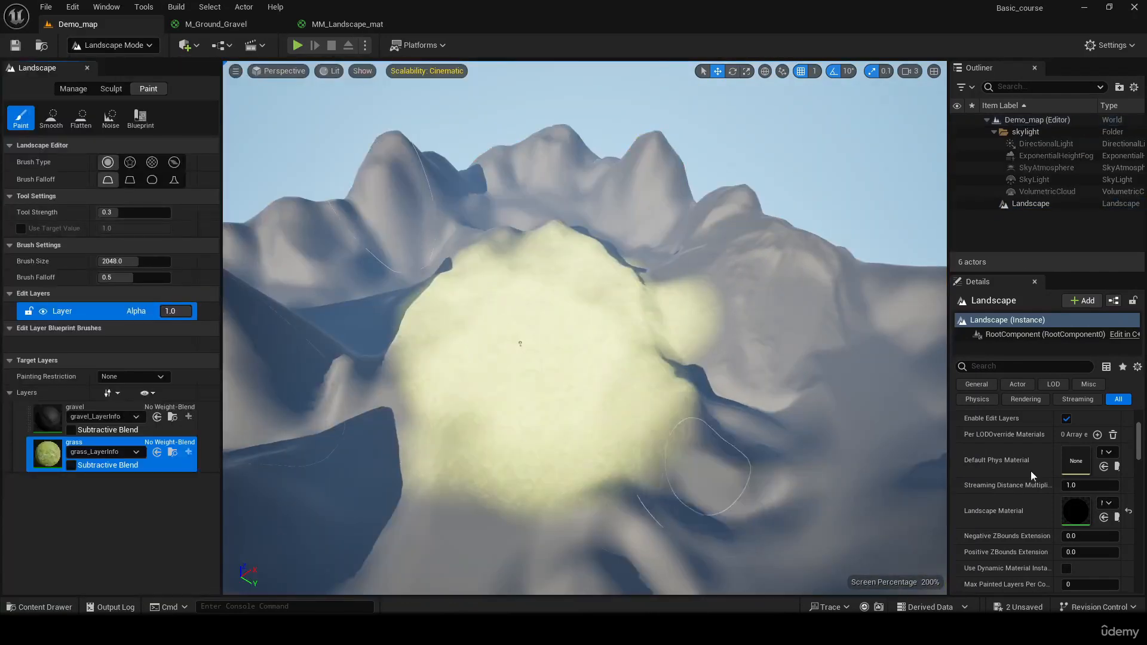
Step: Paint more of the grass layer over the valley and the surrounding lower slopes
mouse_move(770, 412)
left_mouse_down()
mouse_move(751, 476)
mouse_move(736, 483)
left_mouse_up()
mouse_move(736, 482)
right_mouse_down()
mouse_move(747, 526)
mouse_move(586, 496)
right_mouse_up()
mouse_move(560, 431)
left_mouse_down()
mouse_move(412, 353)
mouse_move(429, 234)
mouse_move(477, 174)
mouse_move(484, 274)
mouse_move(520, 184)
mouse_move(600, 184)
mouse_move(785, 113)
mouse_move(865, 307)
left_mouse_up()
mouse_move(866, 307)
right_mouse_down()
mouse_move(687, 371)
mouse_move(660, 334)
right_mouse_up()
mouse_move(660, 334)
left_mouse_down()
mouse_move(448, 338)
mouse_move(712, 341)
mouse_move(670, 215)
mouse_move(478, 257)
mouse_move(674, 341)
mouse_move(460, 361)
mouse_move(464, 341)
mouse_move(715, 382)
mouse_move(748, 310)
mouse_move(681, 343)
left_mouse_up()
mouse_move(681, 343)
right_mouse_down()
mouse_move(651, 263)
mouse_move(646, 323)
mouse_move(693, 305)
mouse_move(633, 310)
right_mouse_up()
Step: Try the Subtractive Blend option on the gravel layer while inspecting the terrain, and turn it off again
left_click(46, 415)
right_click_drag(639, 174, 550, 143)
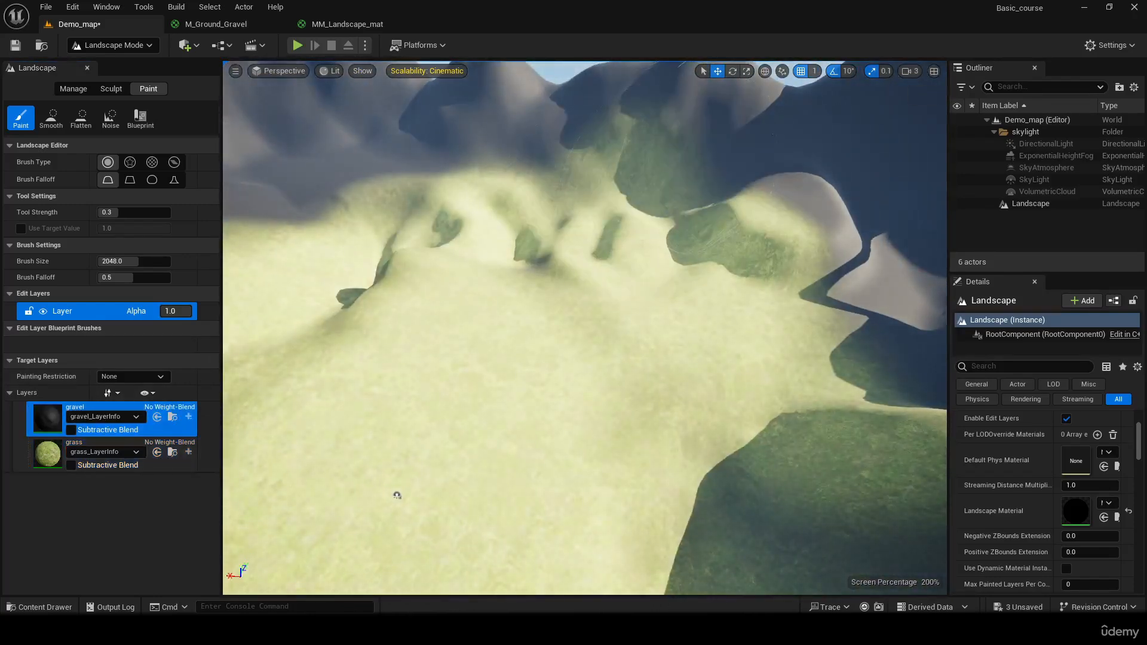
mouse_move(685, 191)
right_mouse_down()
mouse_move(633, 239)
mouse_move(621, 179)
right_mouse_up()
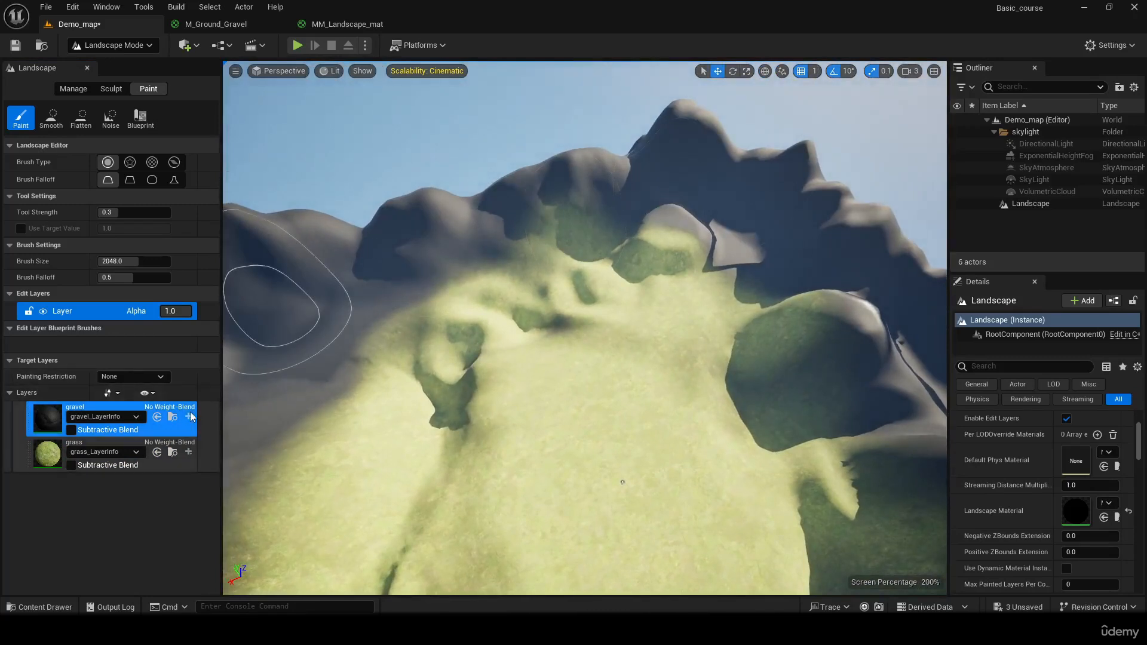
left_click(134, 417)
left_click(133, 417)
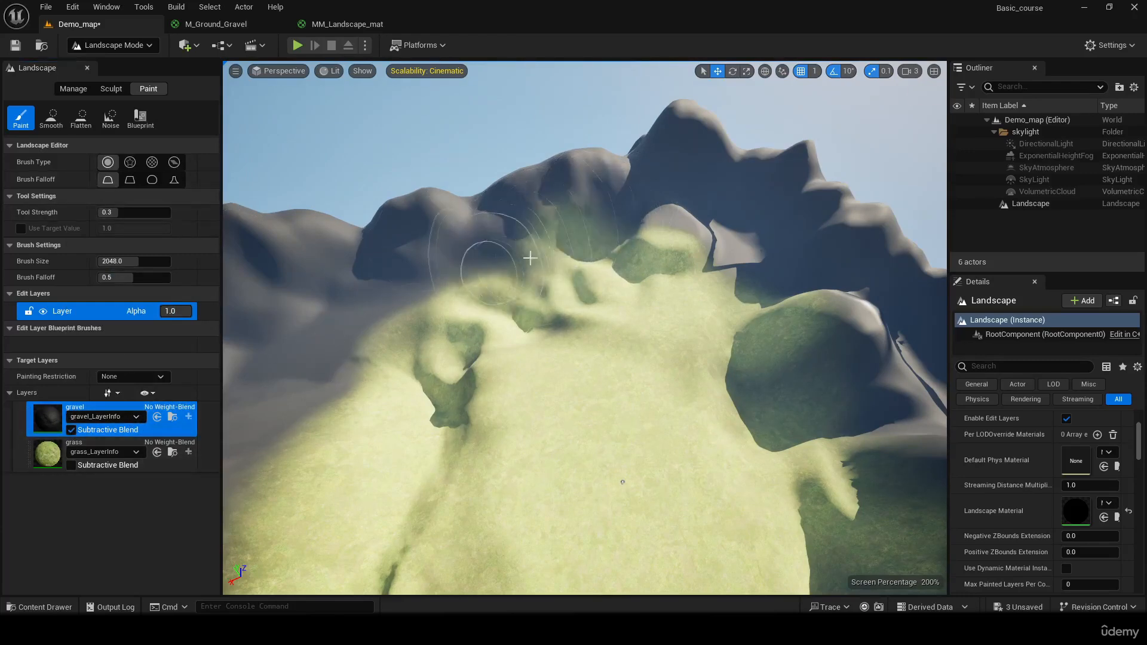
right_click_drag(483, 311, 287, 275)
mouse_move(462, 336)
right_mouse_down()
mouse_move(472, 419)
mouse_move(496, 454)
right_mouse_up()
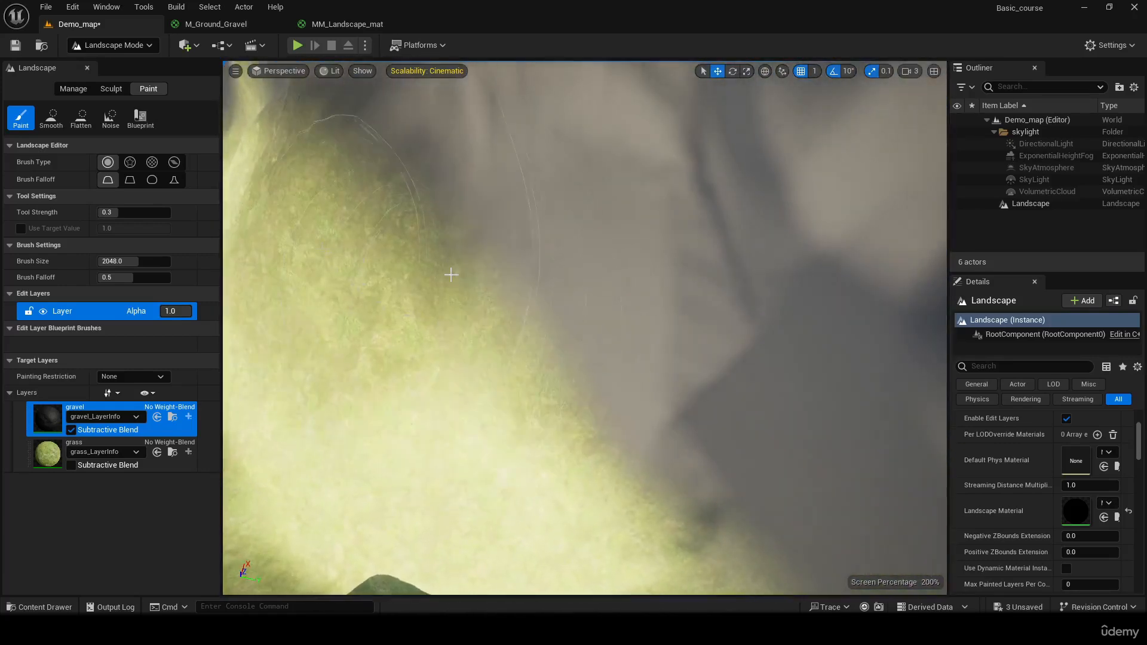
right_click_drag(423, 331, 454, 263)
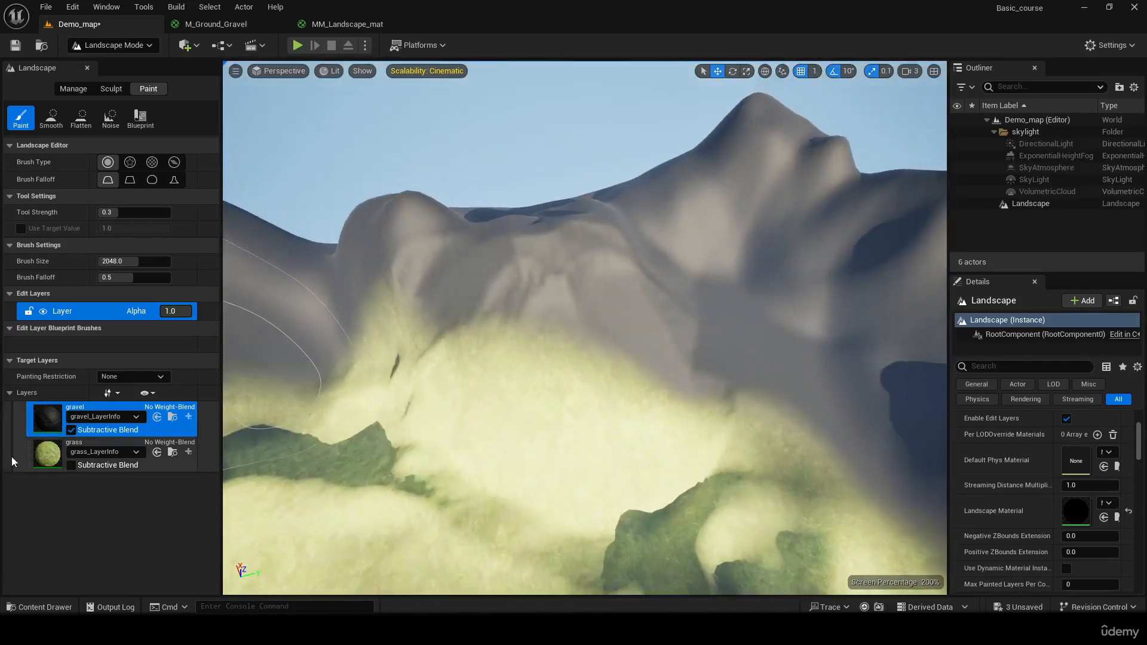
left_click(71, 430)
Step: Erase the grass layer from the upper slopes and hills around the edge of the painted valley
left_click(61, 468)
right_click_drag(265, 461, 615, 302)
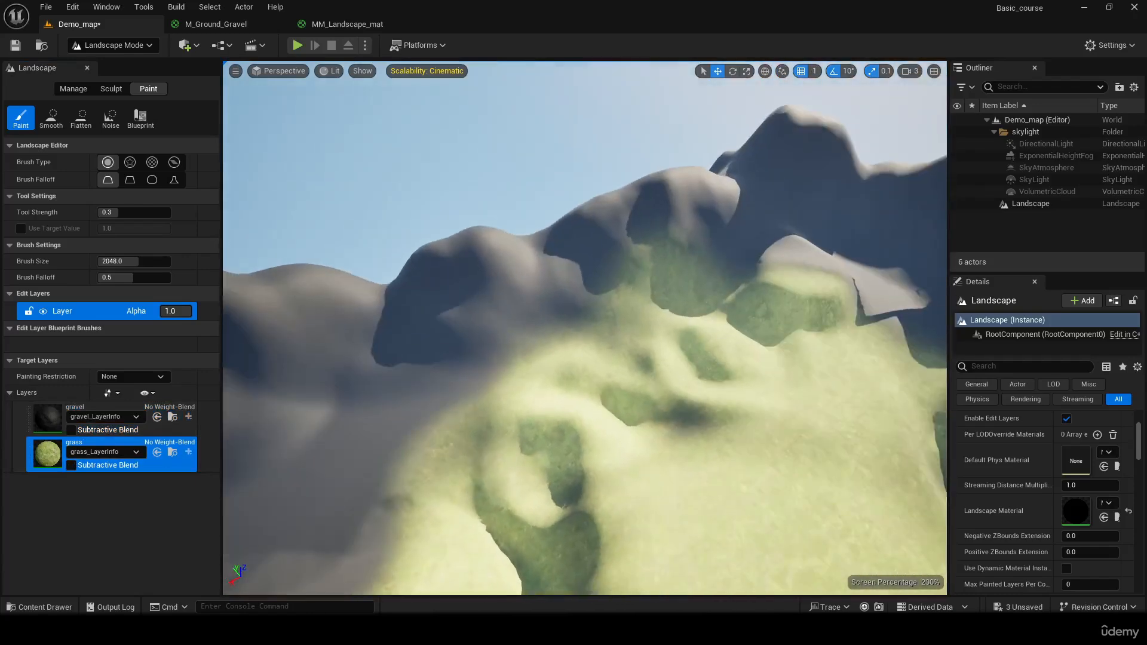
mouse_move(614, 302)
left_mouse_down("shift")
mouse_move(735, 287)
mouse_move(813, 298)
left_mouse_up("shift")
right_click_drag(813, 297, 682, 259)
mouse_move(682, 259)
left_mouse_down("shift")
mouse_move(638, 289)
mouse_move(605, 288)
left_mouse_up("shift")
right_click_drag(604, 288, 419, 293)
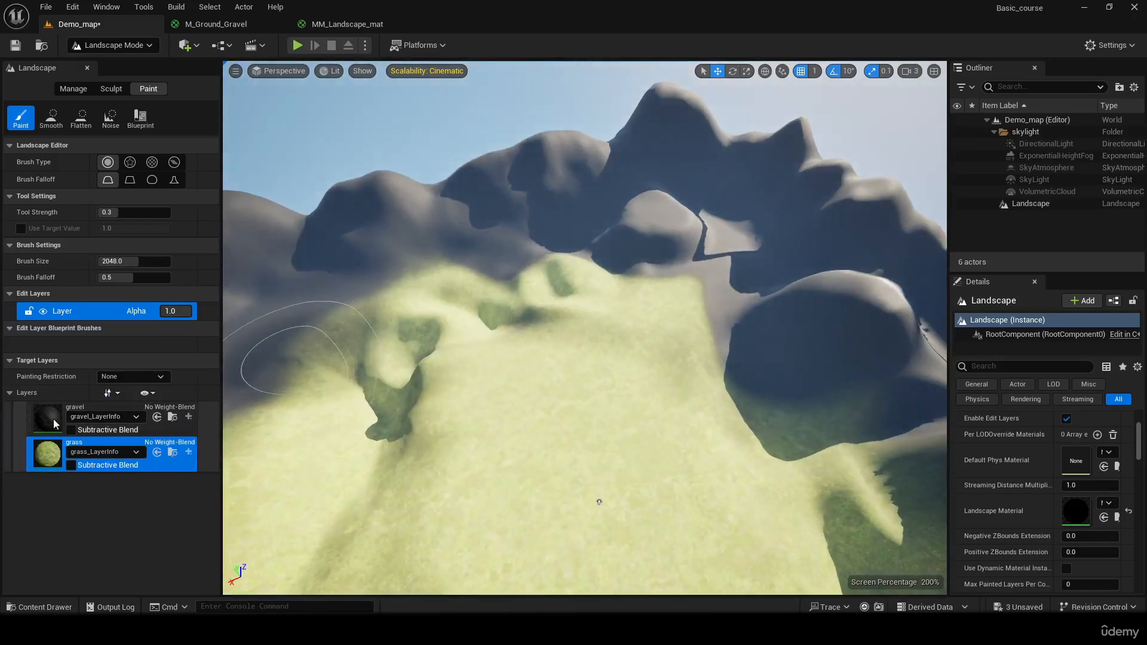
right_click_drag(466, 409, 269, 412)
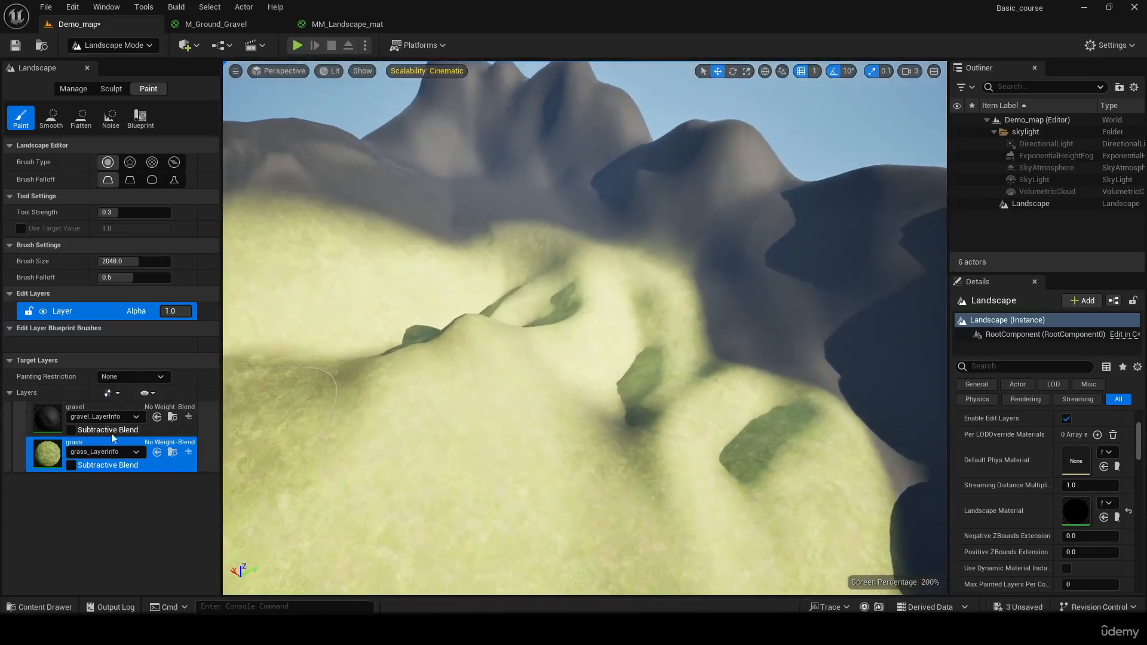
Step: Open the gravel layer info asset, and in MM_Landscape_mat expand the preview of the Multiply node feeding the gravel base color
double_click(52, 416)
left_click(391, 24)
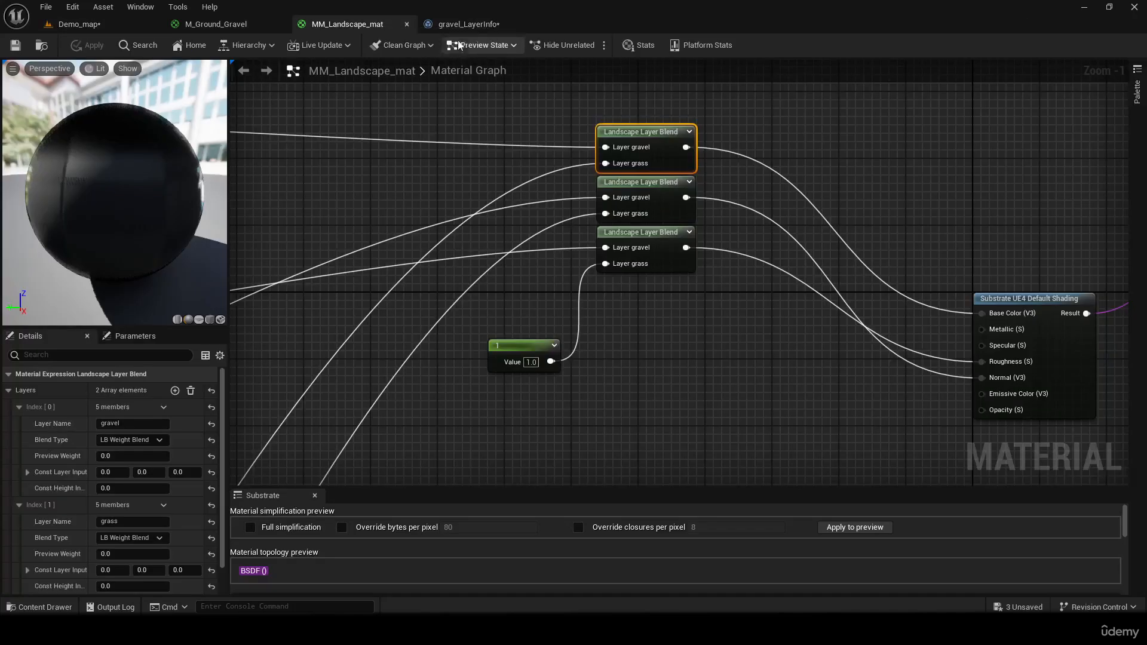
right_click_drag(550, 185, 446, 312)
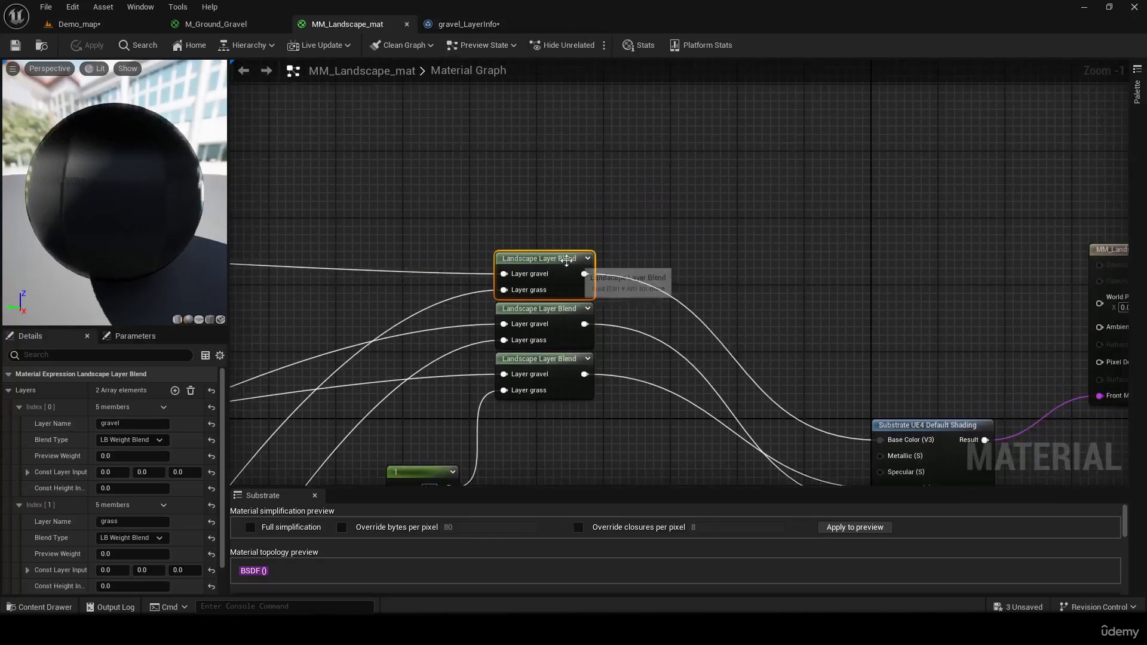
right_click_drag(492, 249, 823, 221)
right_click_drag(406, 275, 855, 293)
right_click_drag(533, 253, 998, 156)
scroll(795, 291, "up", 1)
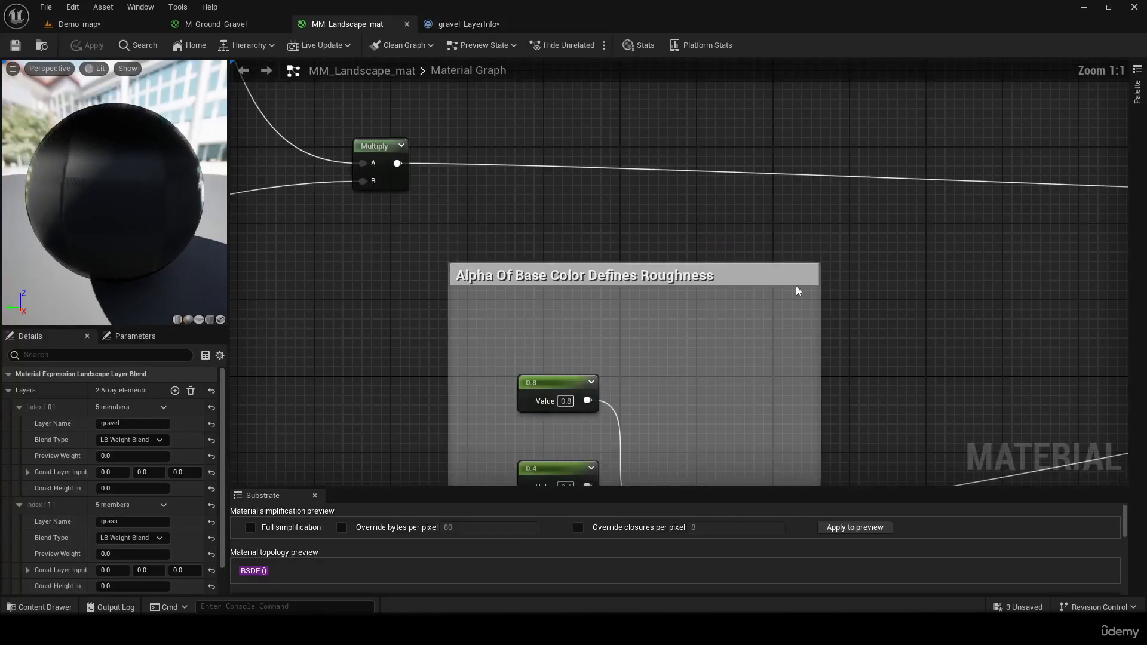
left_click(401, 146)
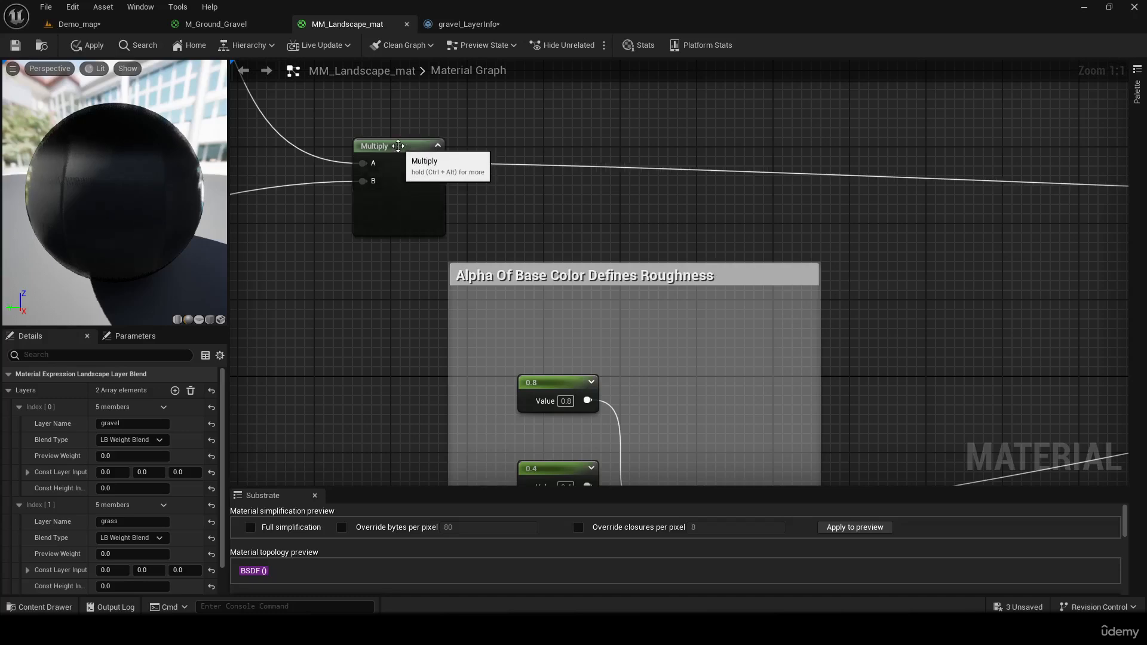
left_click(433, 150)
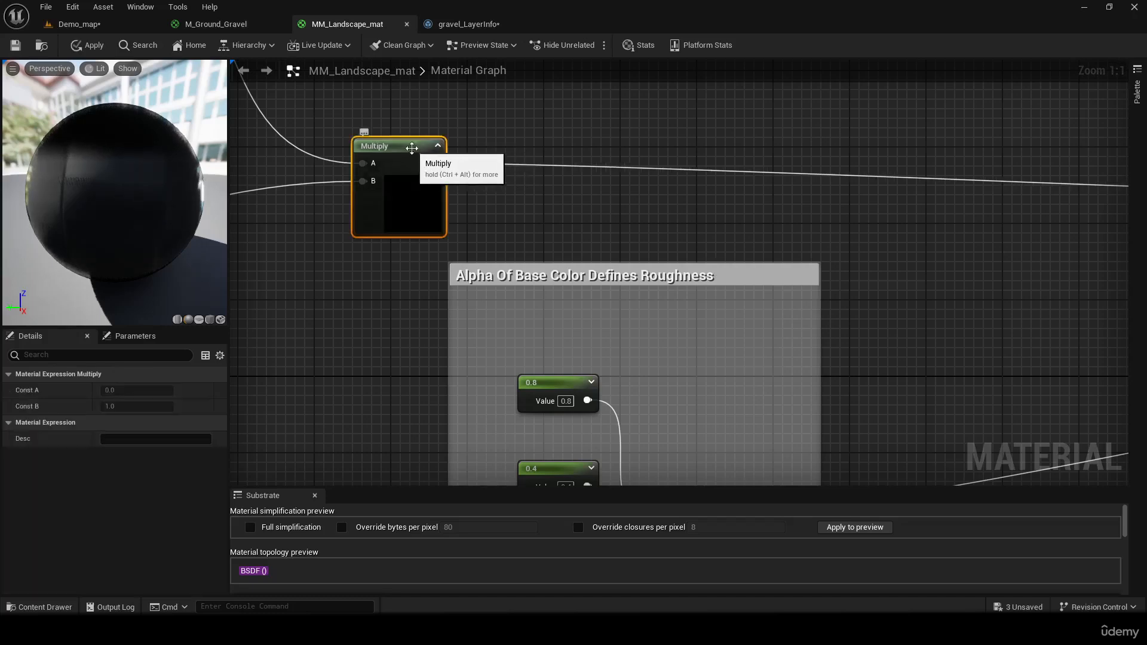
Step: Compare the macro variation Multiply nodes and their input connections in MM_Landscape_mat with the same nodes in M_Ground_Gravel
right_click_drag(408, 216, 718, 317)
right_click_drag(275, 73, 992, 431)
right_click_drag(932, 331, 505, 143)
right_click_drag(1017, 304, 837, 281)
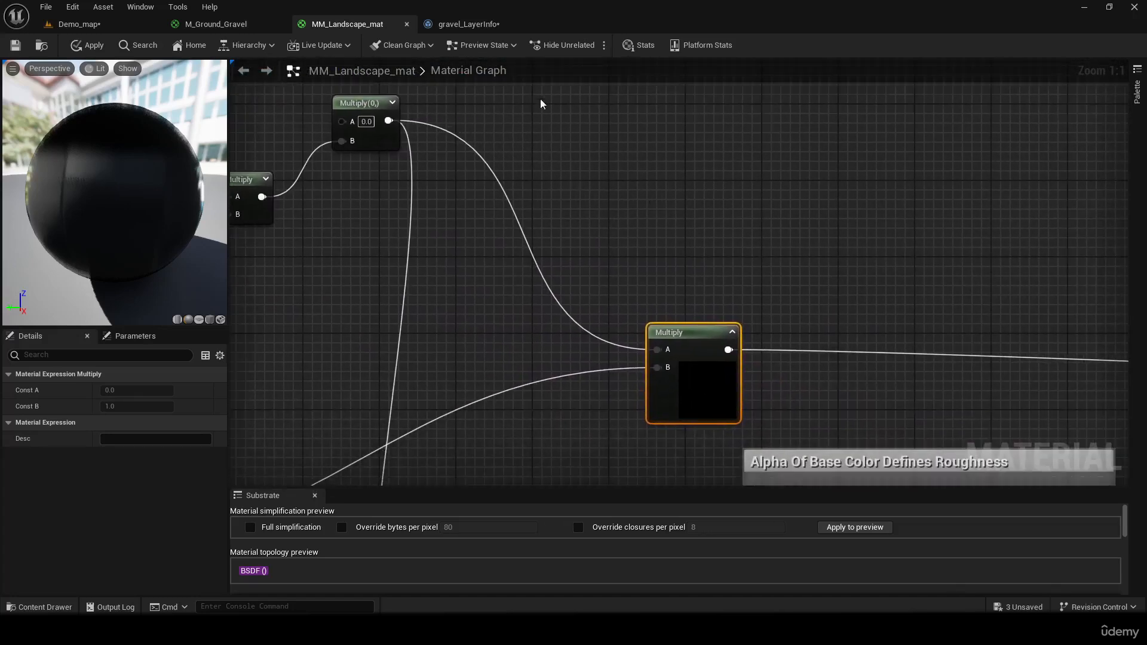
left_click(276, 22)
scroll(632, 307, "up", 3)
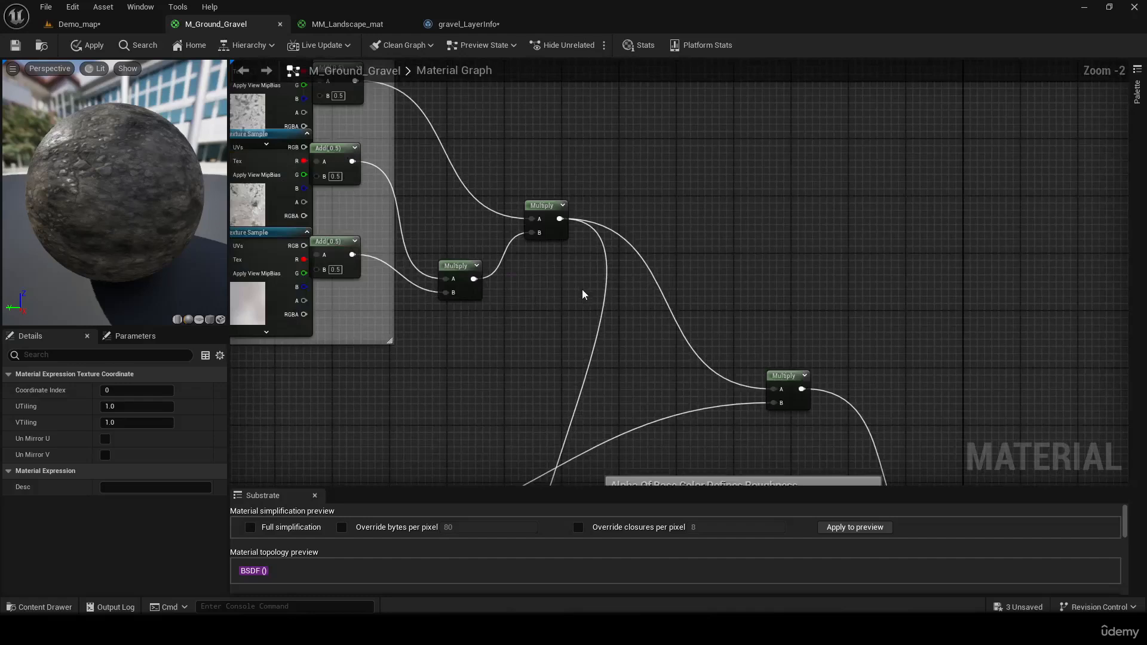
left_click_drag(674, 292, 789, 272)
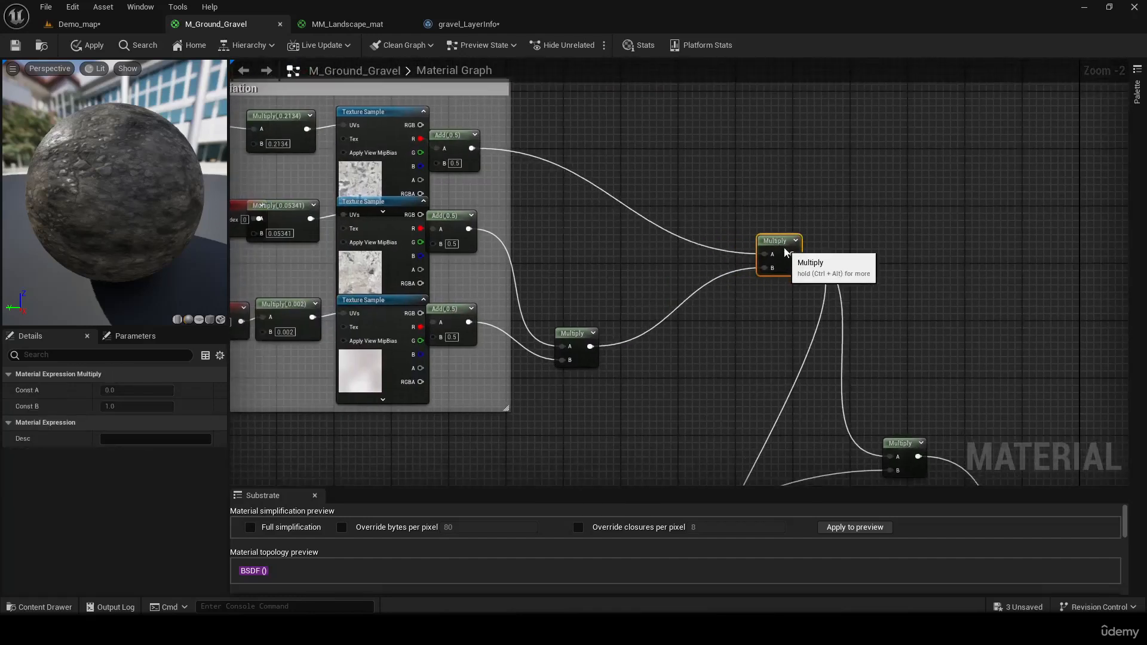
left_click(348, 24)
right_click_drag(577, 179, 1073, 354)
right_click_drag(878, 258, 577, 218)
left_click(229, 24)
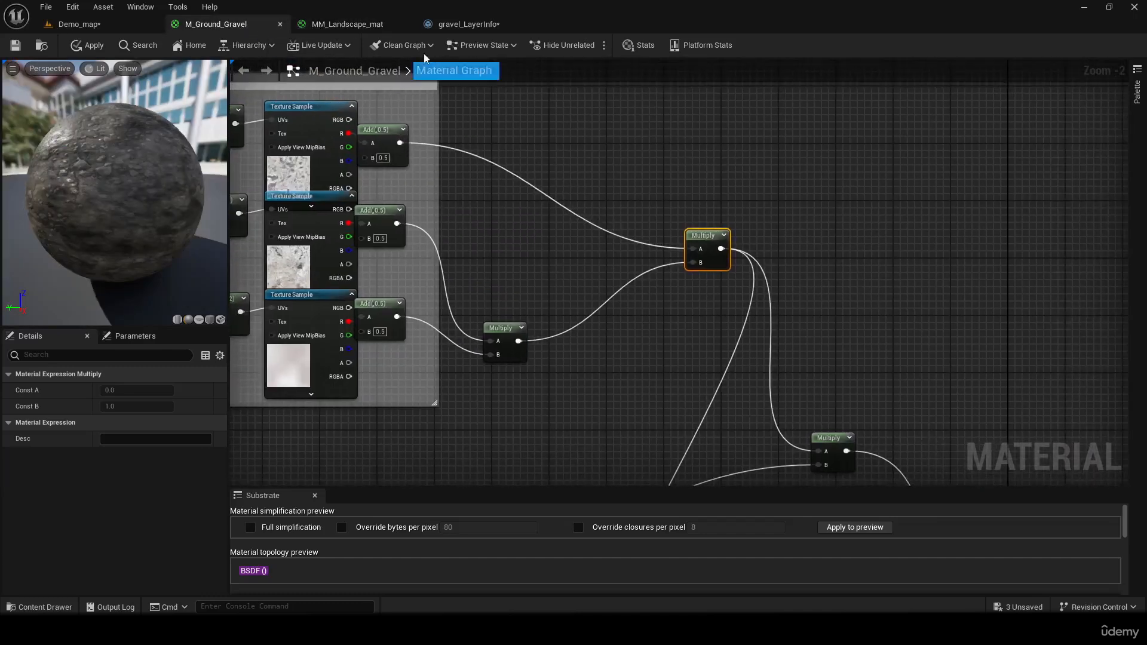
left_click(347, 24)
Step: Duplicate the Add node with B 0.5, wire the uppermost macro texture's RGB through it into the Multiply's A input, and save the material
right_click_drag(531, 136, 587, 226)
left_click(429, 262)
key("ctrl+d")
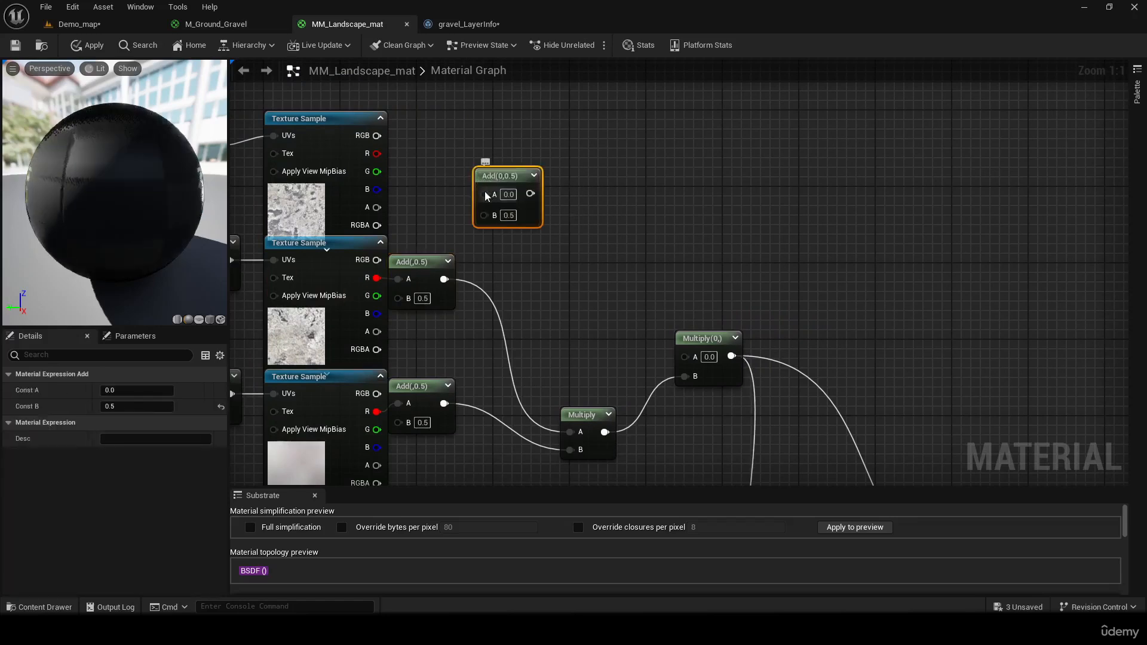
left_click_drag(484, 194, 376, 136)
left_click_drag(530, 193, 686, 357)
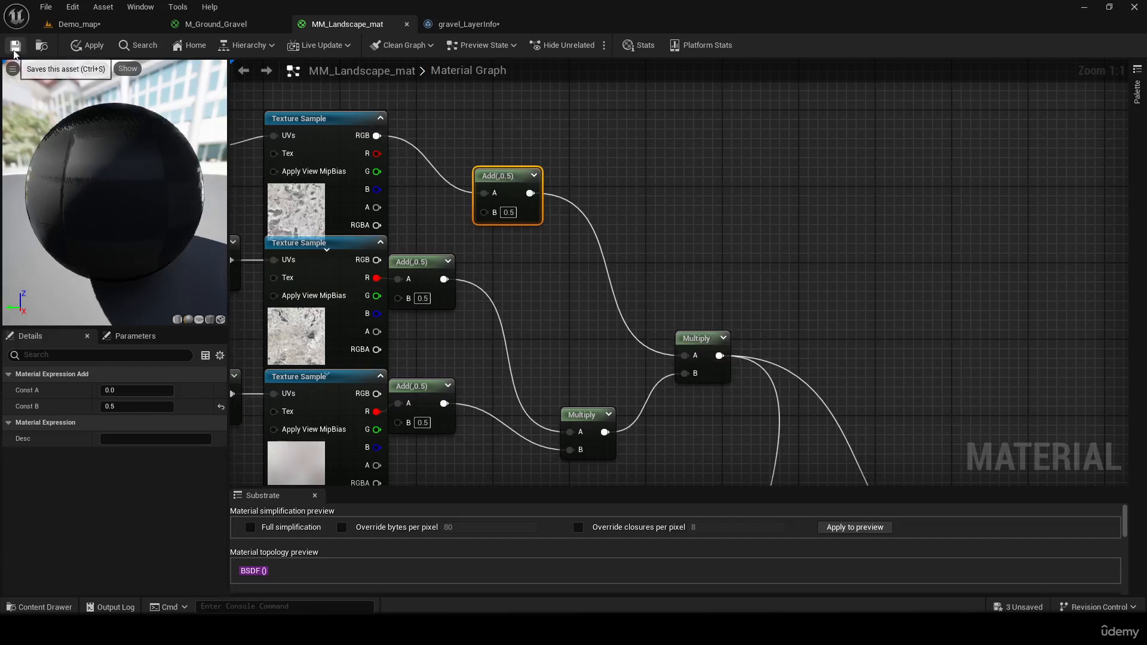
left_click(15, 45)
Step: Check M_Ground_Gravel again, and examine the base color Multiply preview, the preview sphere and the macro texture nodes in MM_Landscape_mat
left_click(251, 25)
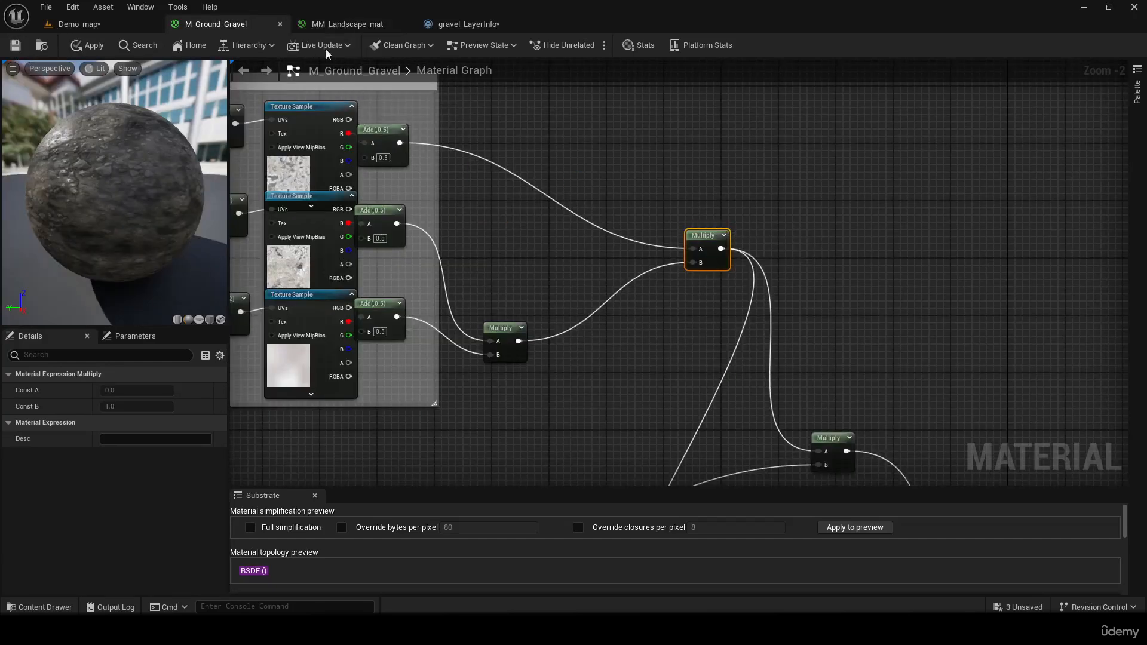
left_click(347, 24)
scroll(697, 213, "up", 3)
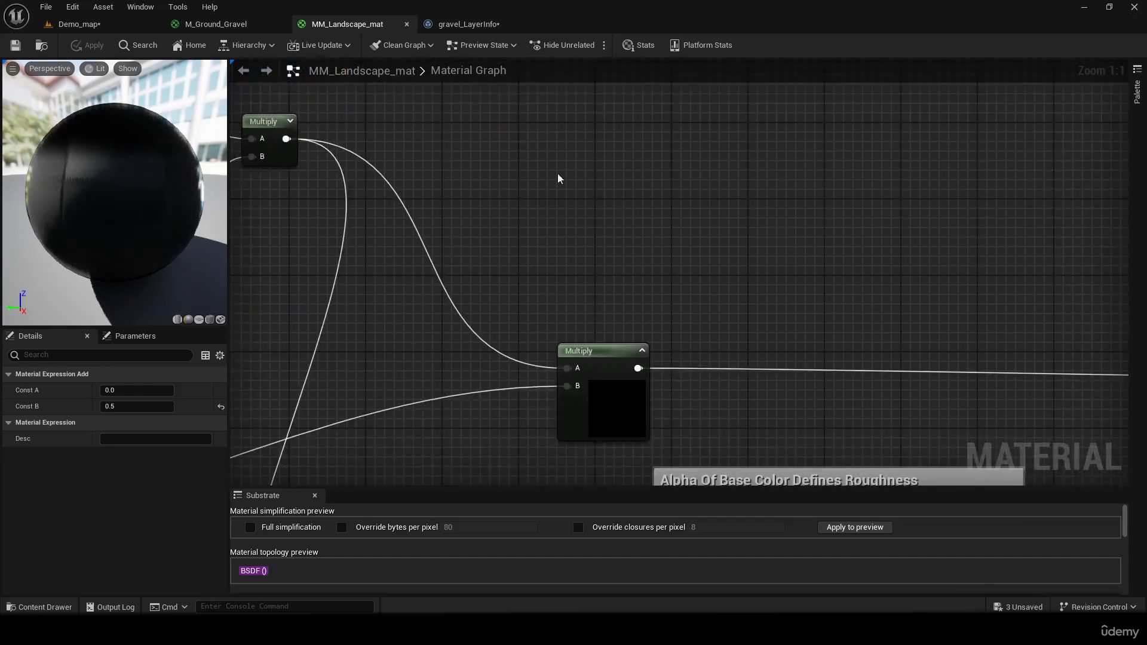
left_click(610, 353)
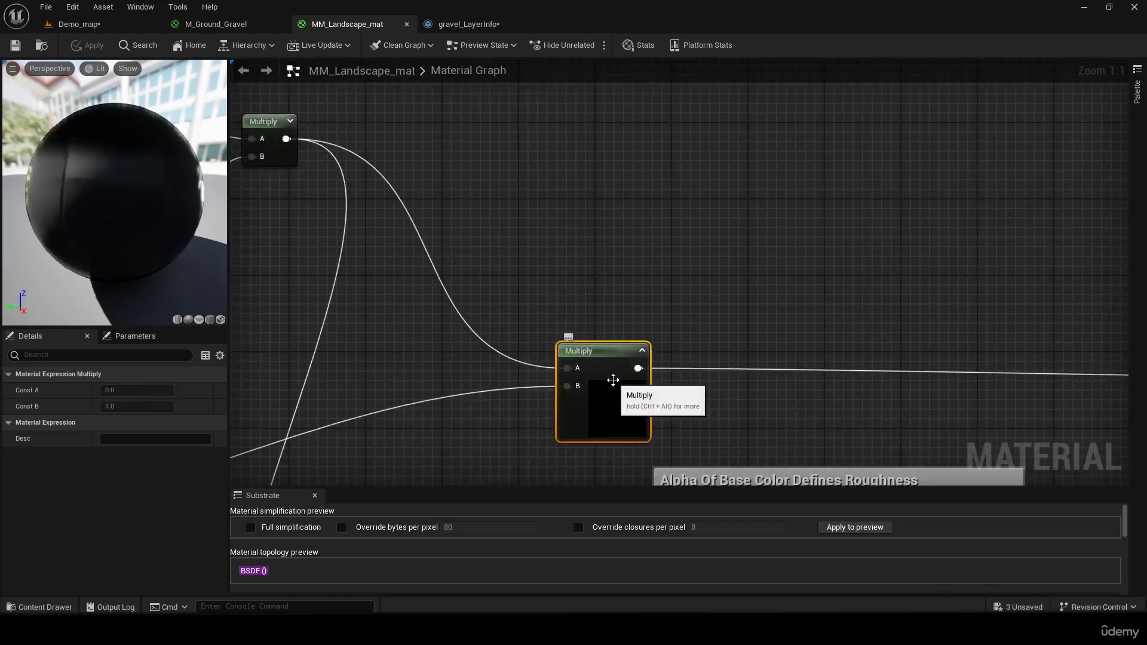
left_click_drag(133, 209, 203, 239)
right_click_drag(516, 228, 927, 333)
right_click_drag(790, 296, 1068, 438)
scroll(813, 326, "down", 1)
right_click_drag(842, 328, 724, 244)
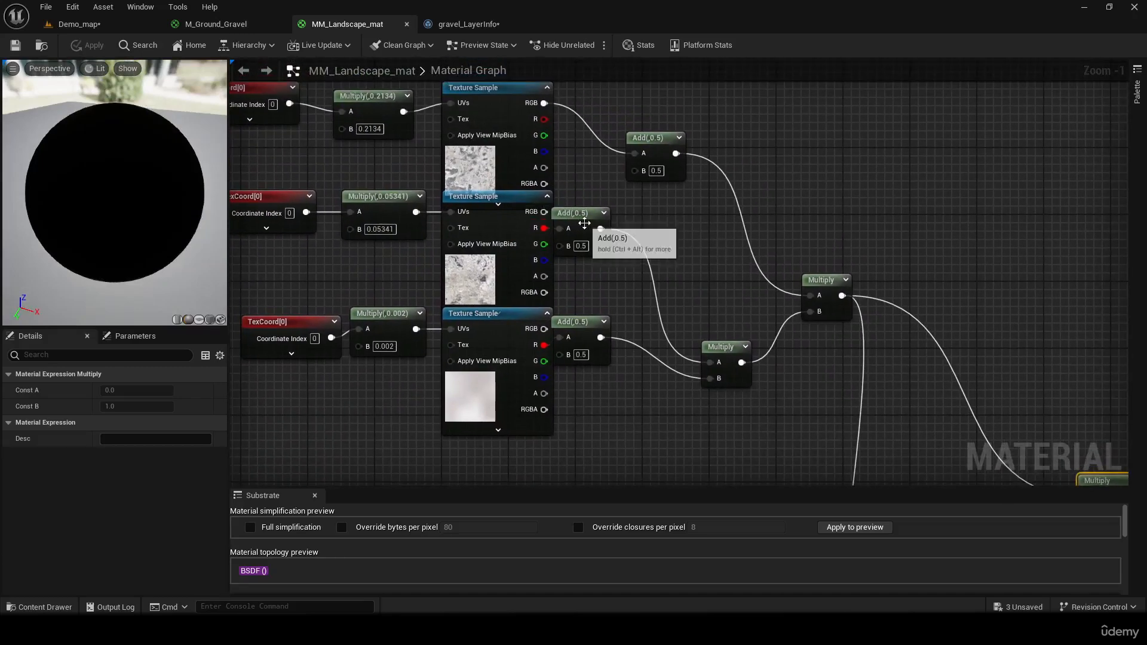
Step: Delete the macro variation texture coordinate, texture sample, Add and lower Multiply nodes from MM_Landscape_mat
left_click_drag(584, 223, 638, 225)
scroll(622, 230, "down", 3)
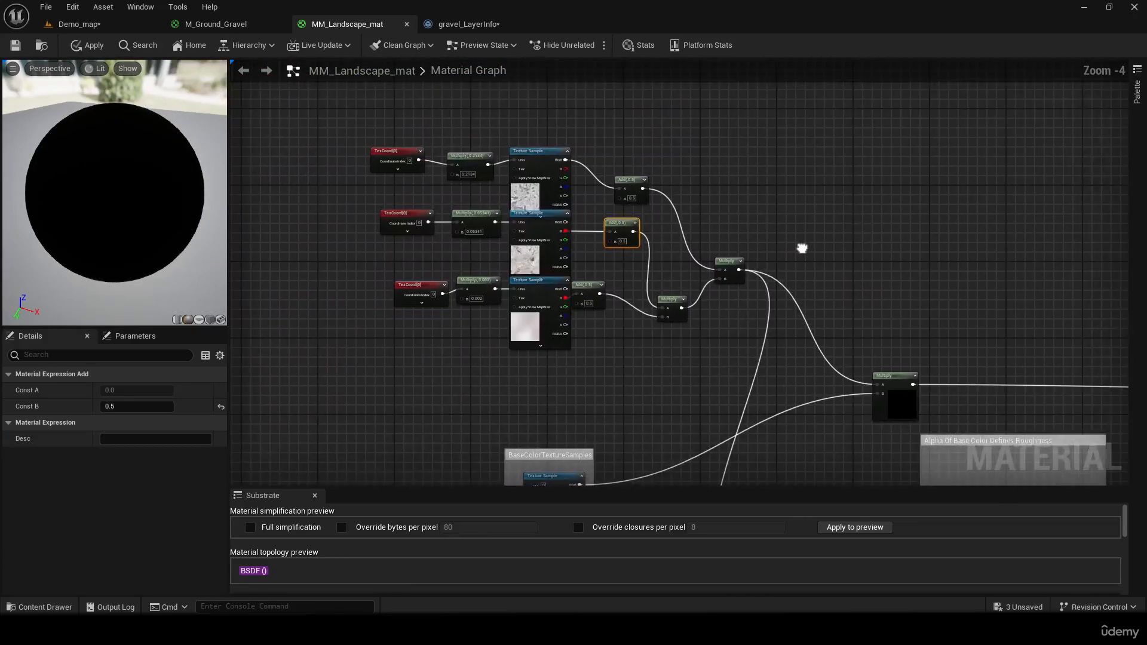
left_click_drag(291, 126, 764, 342)
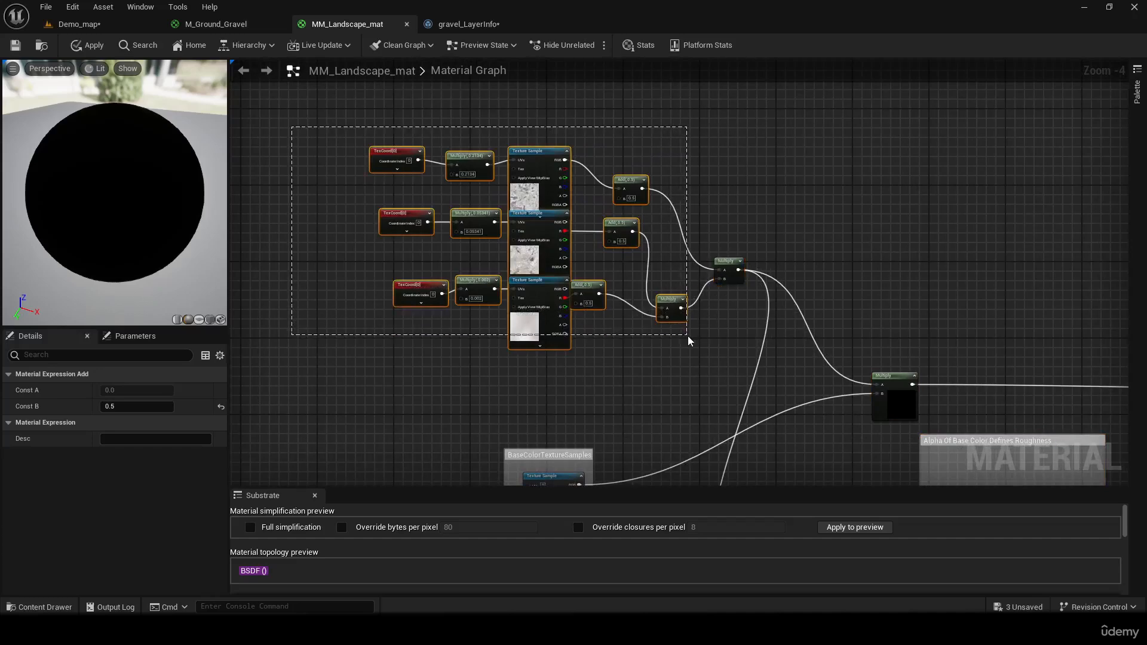
left_click_drag(688, 341, 688, 340)
key("Delete")
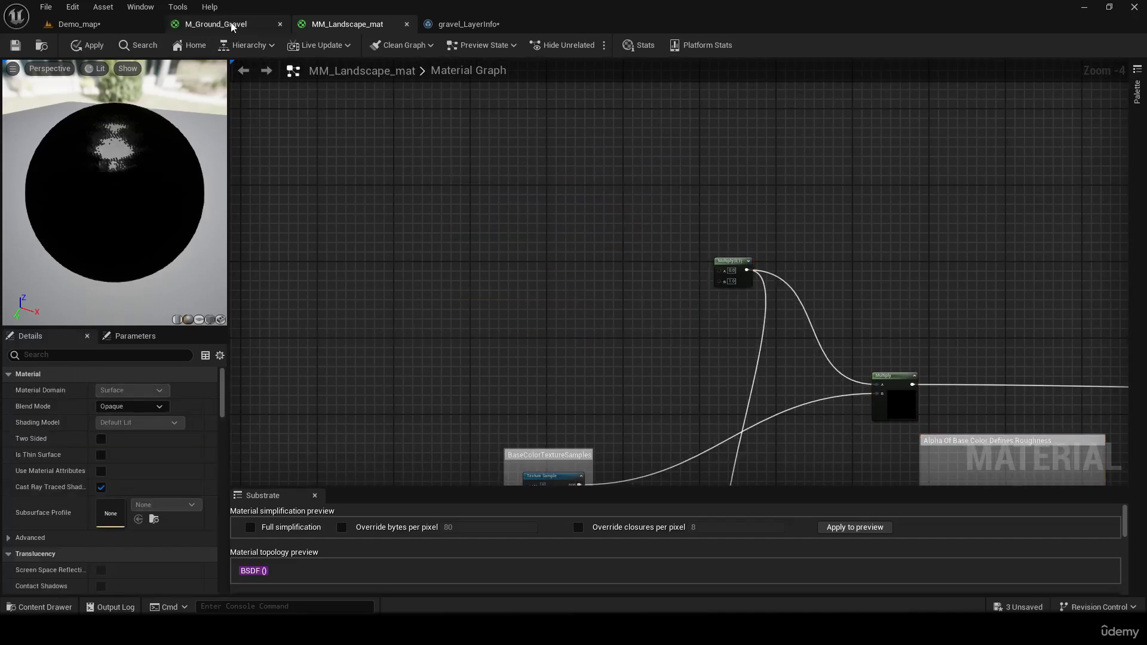
Step: Copy the Macro Texture Variation group and its lower Multiply node from M_Ground_Gravel into MM_Landscape_mat
left_click(216, 24)
right_click_drag(881, 188, 832, 235)
left_click_drag(242, 102, 798, 449)
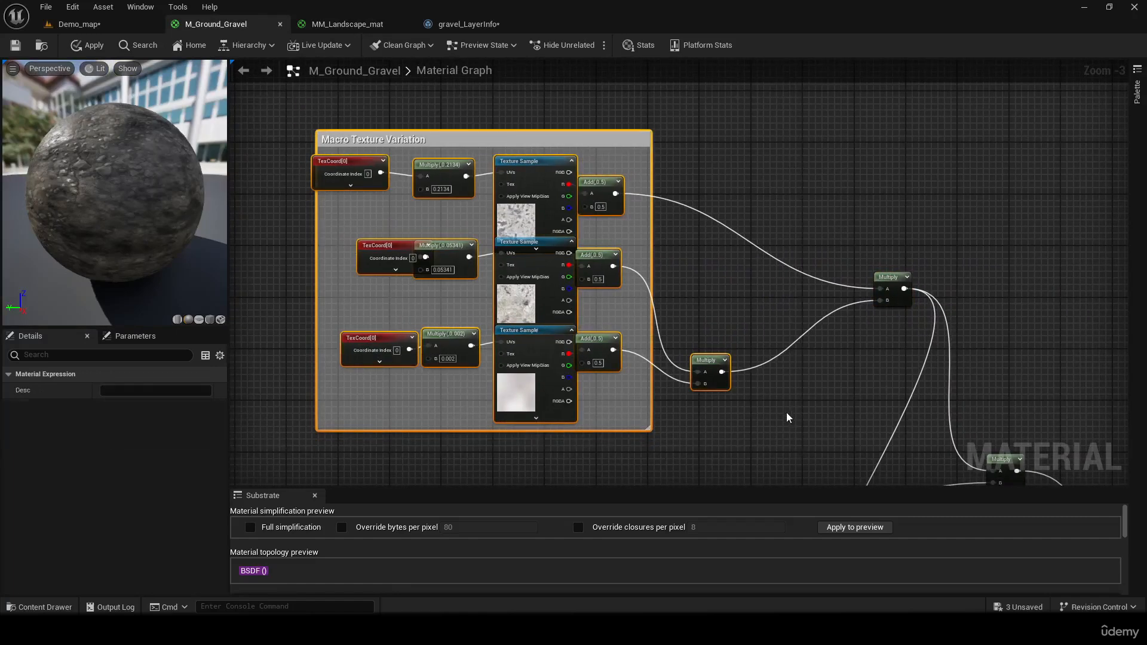
left_click(386, 24)
key("ctrl+v")
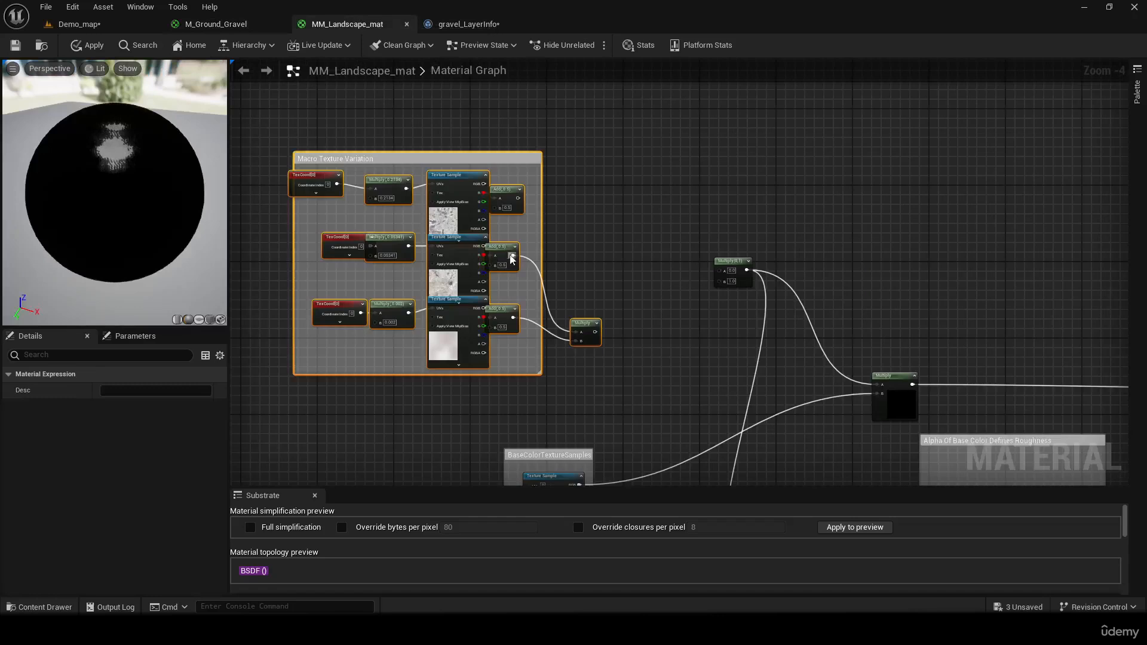
left_click(601, 306)
Step: Connect the uppermost Add node to input A and the pasted Multiply to input B of the existing Multiply, matching M_Ground_Gravel
left_click_drag(595, 332, 718, 270)
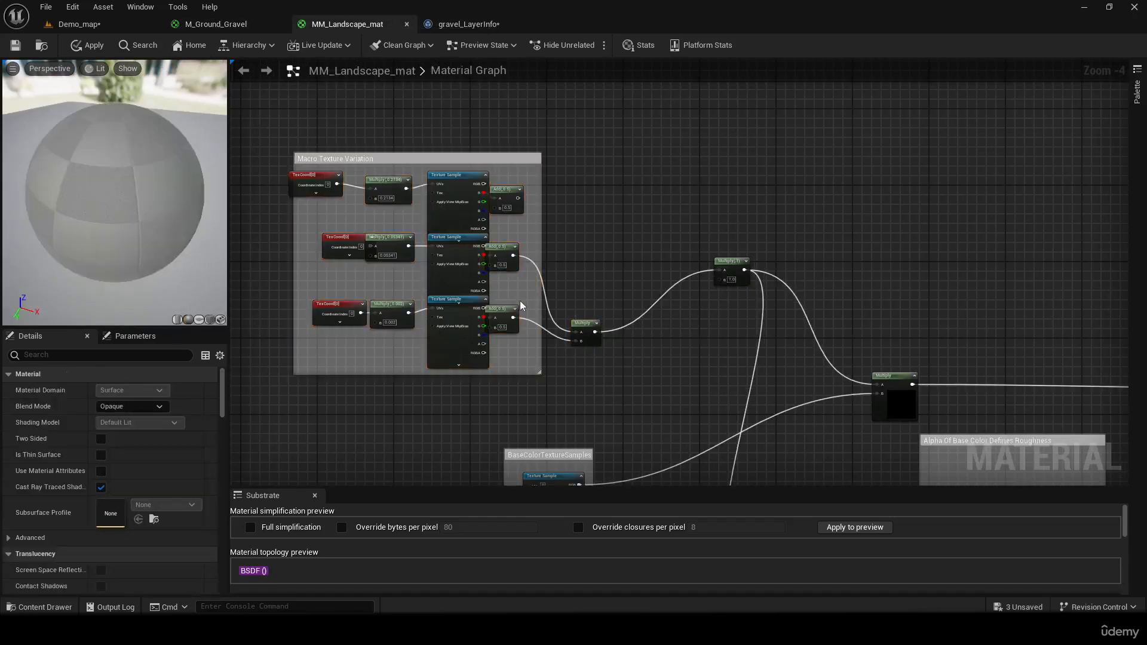
left_click(248, 26)
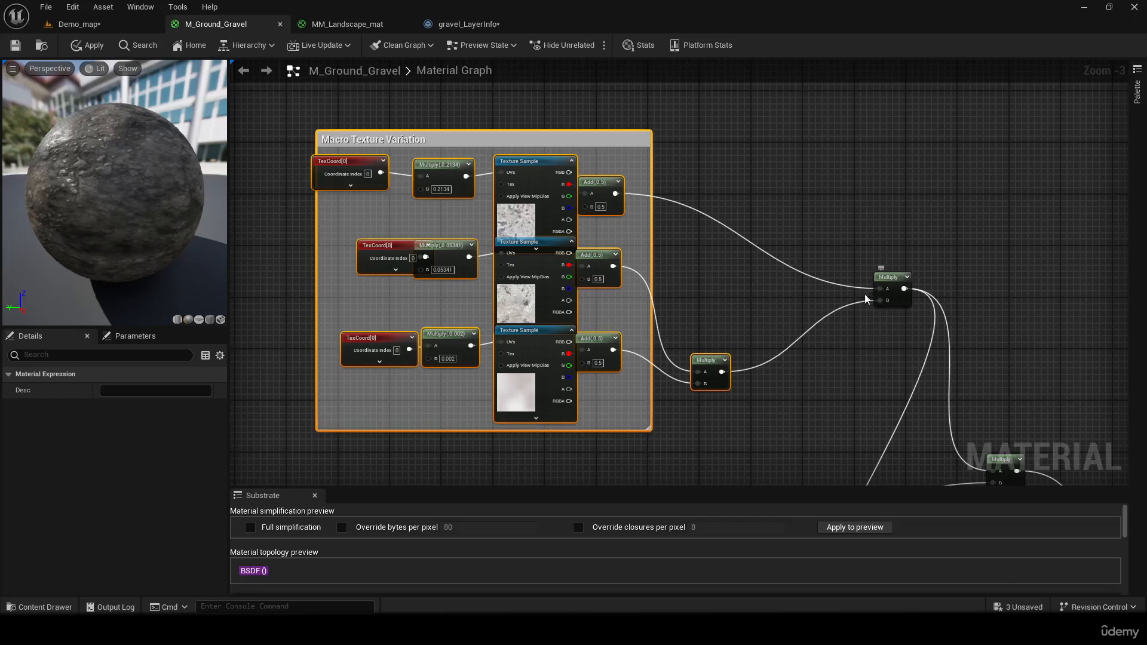
left_click(348, 26)
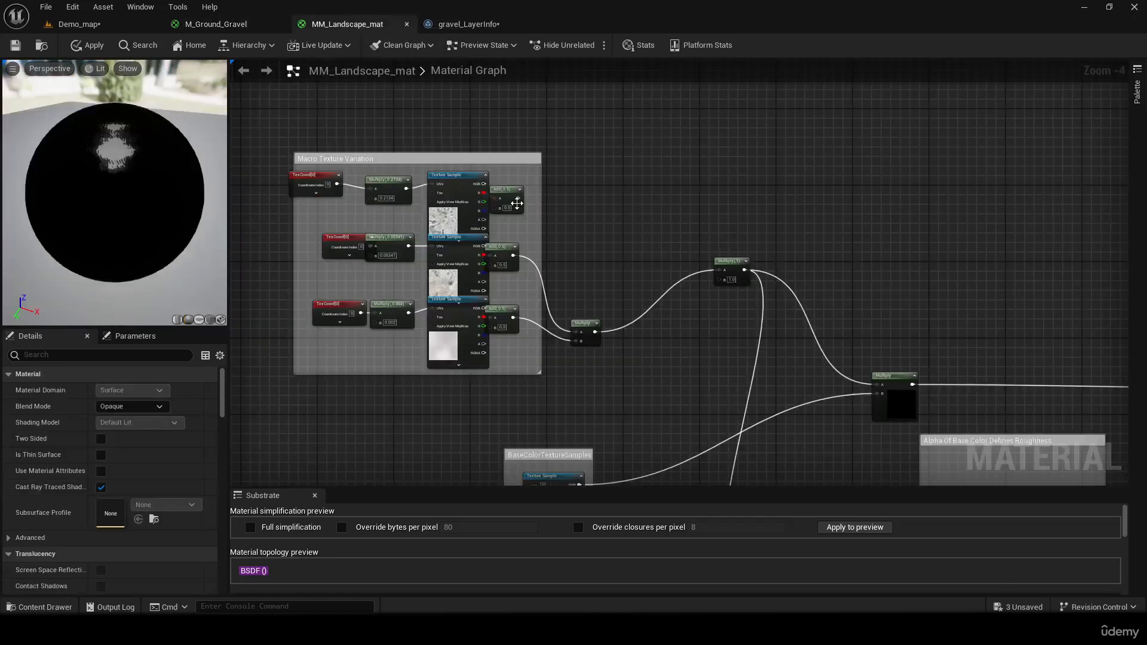
left_click_drag(518, 199, 720, 270)
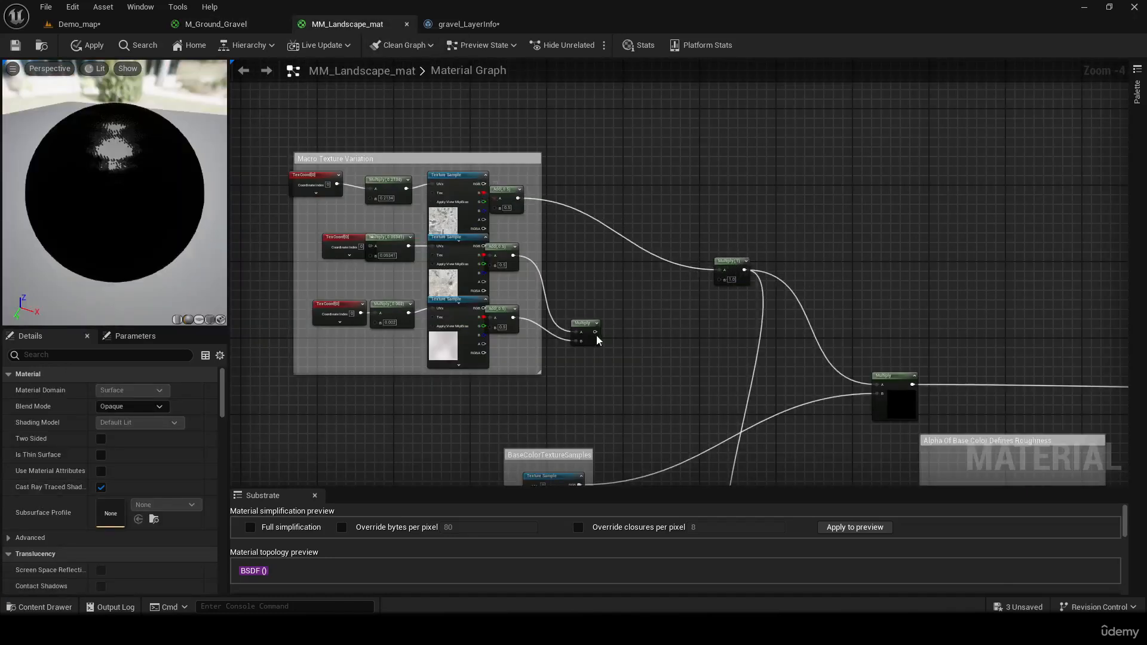
left_click_drag(596, 332, 722, 280)
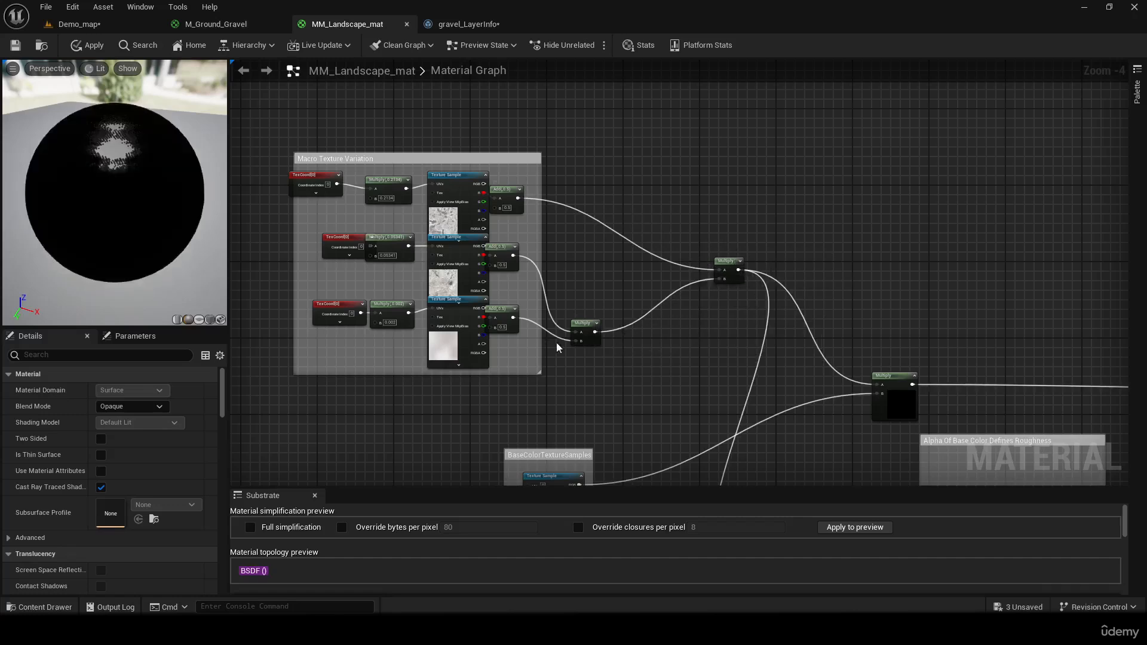
Step: Apply the MM_Landscape_mat changes after checking the base color Multiply node, and return to the Demo_map level
right_click_drag(647, 345, 412, 289)
left_click(661, 335)
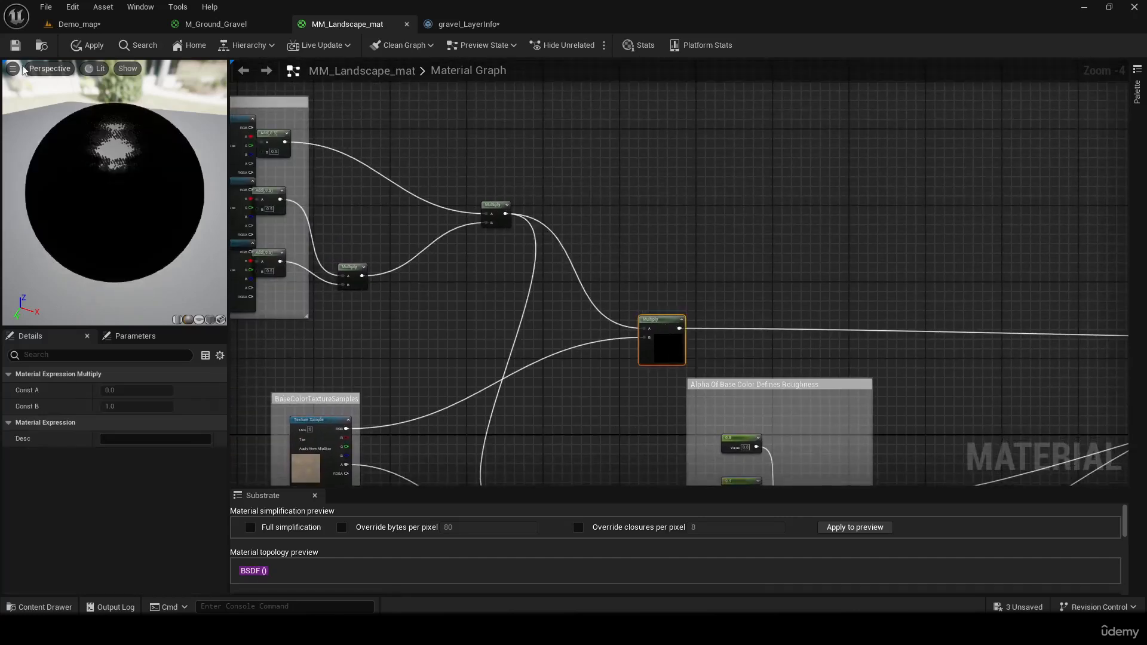
left_click(102, 49)
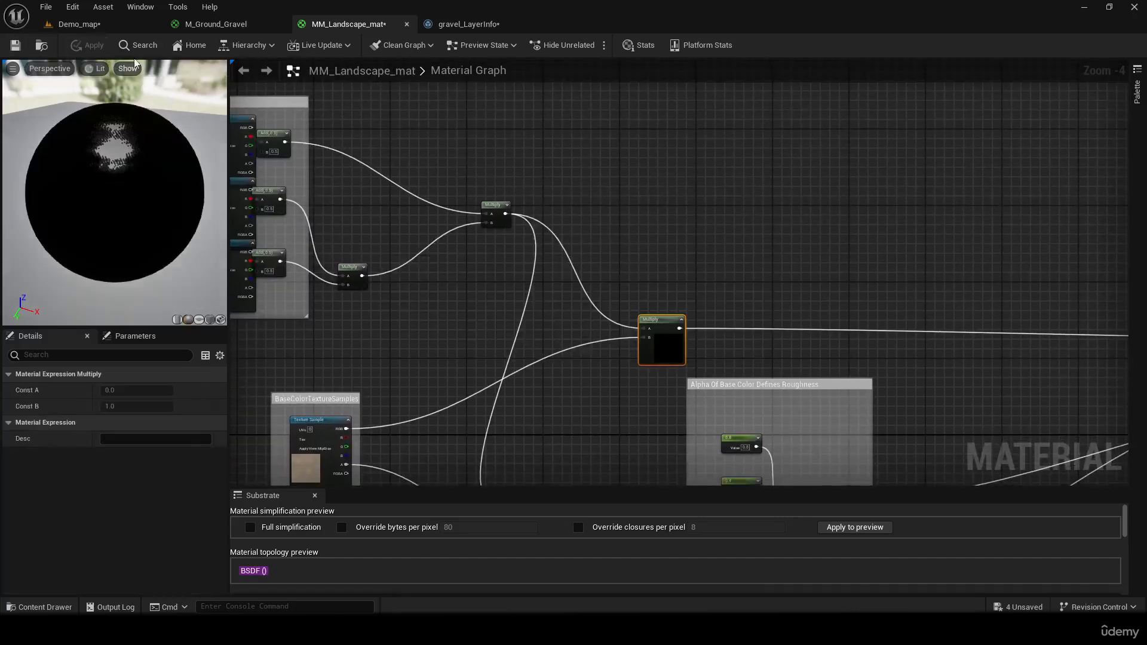
left_click(78, 24)
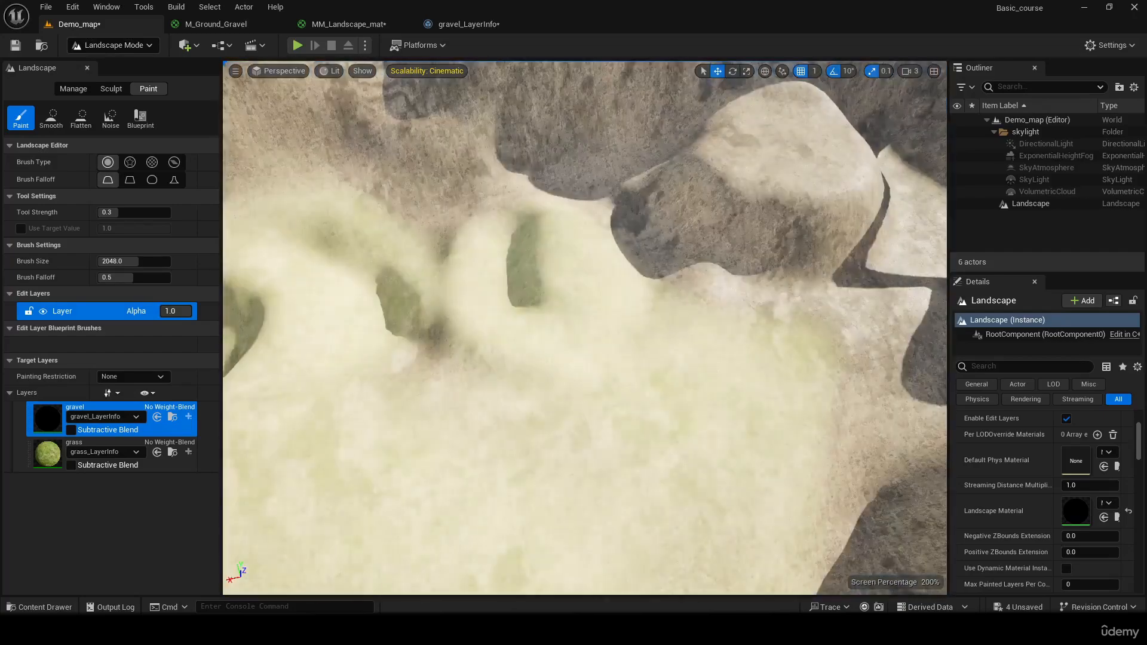
Step: Paint the gravel layer over the grassy slope below the central mountains
right_click_drag(585, 328, 932, 323)
right_click_drag(374, 438, 383, 376)
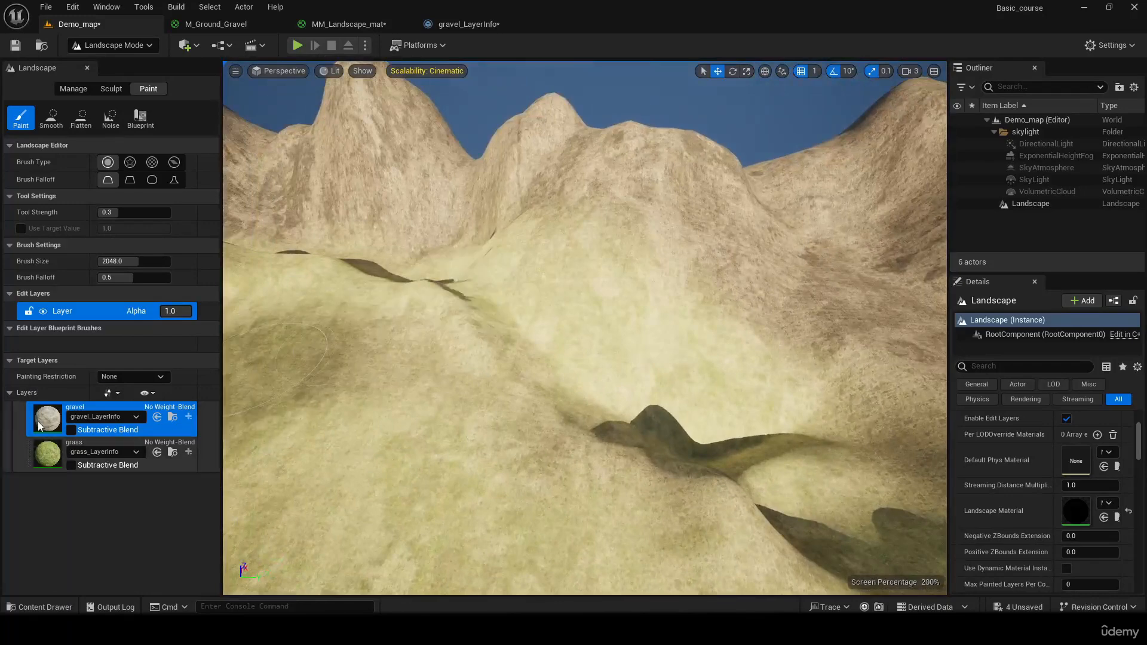
right_click_drag(381, 455, 544, 475)
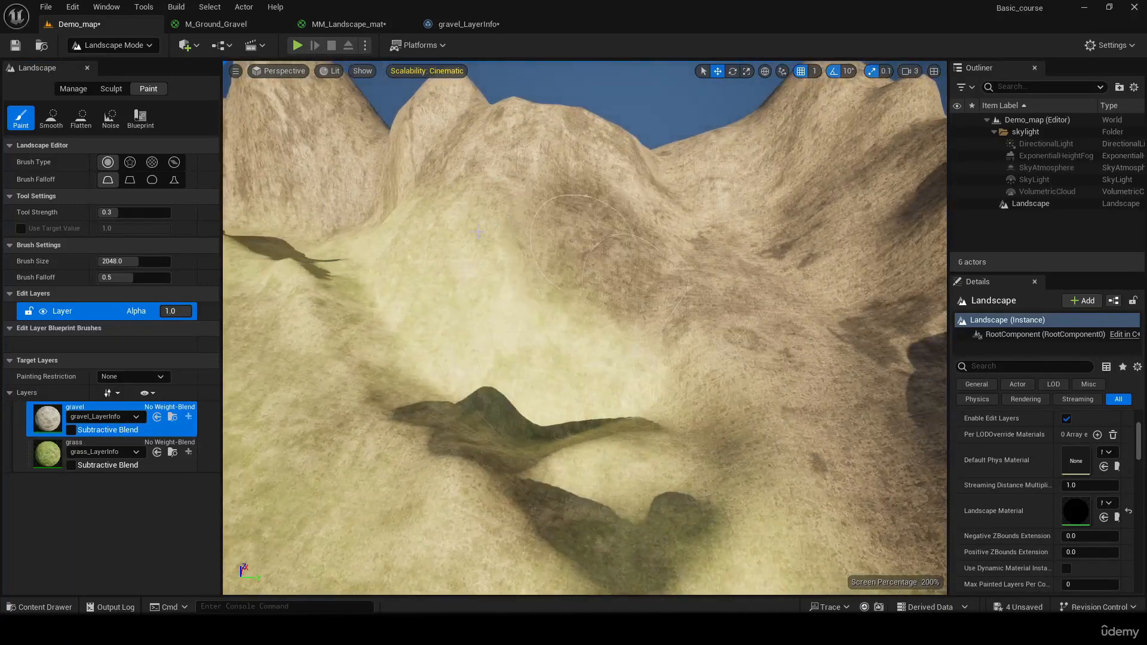
Step: Select the grass layer and paint it back over the lower slope and down into the valley
left_click(46, 461)
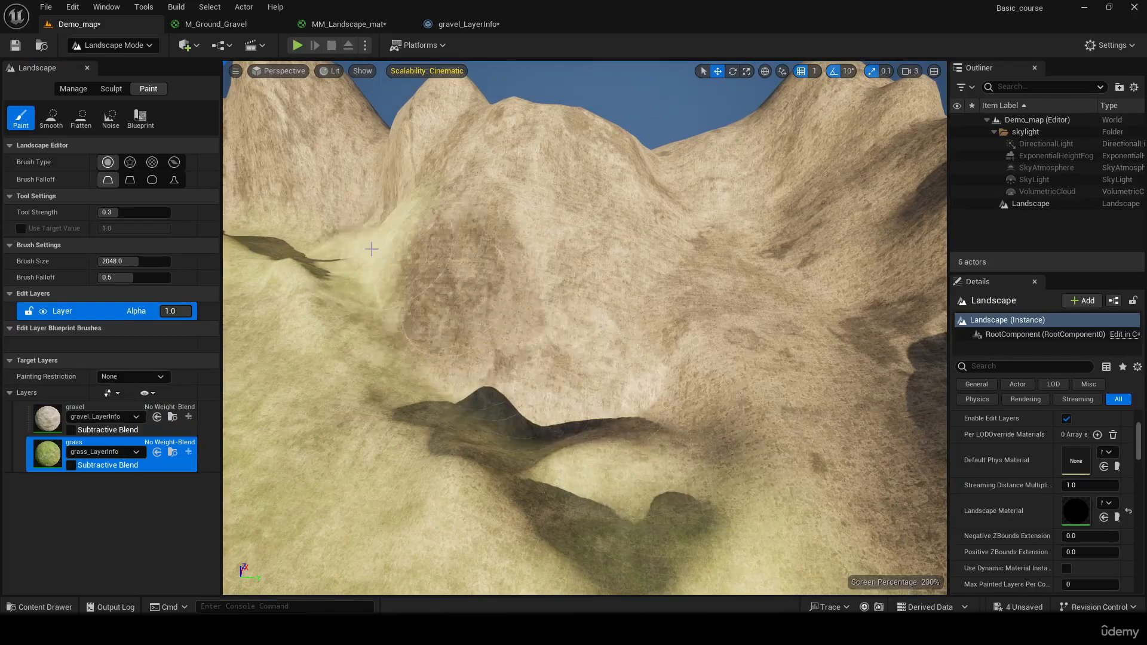
left_click_drag(565, 446, 583, 520)
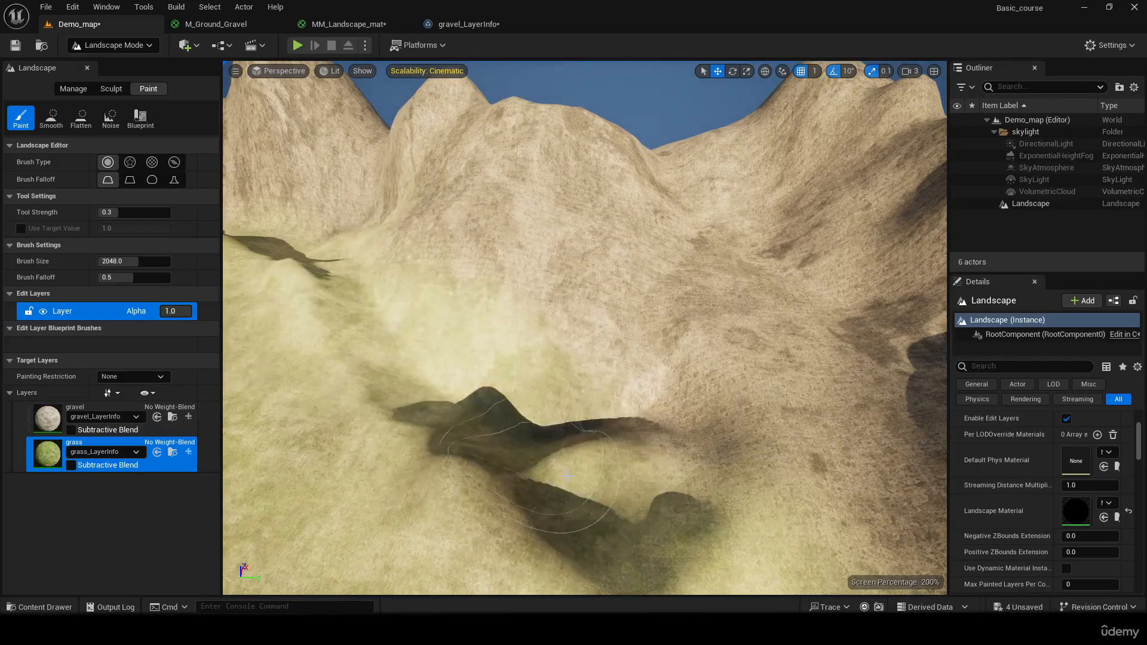
mouse_move(583, 520)
right_mouse_down()
mouse_move(407, 526)
mouse_move(371, 382)
mouse_move(341, 377)
mouse_move(382, 490)
mouse_move(689, 437)
mouse_move(777, 394)
mouse_move(777, 358)
right_mouse_up()
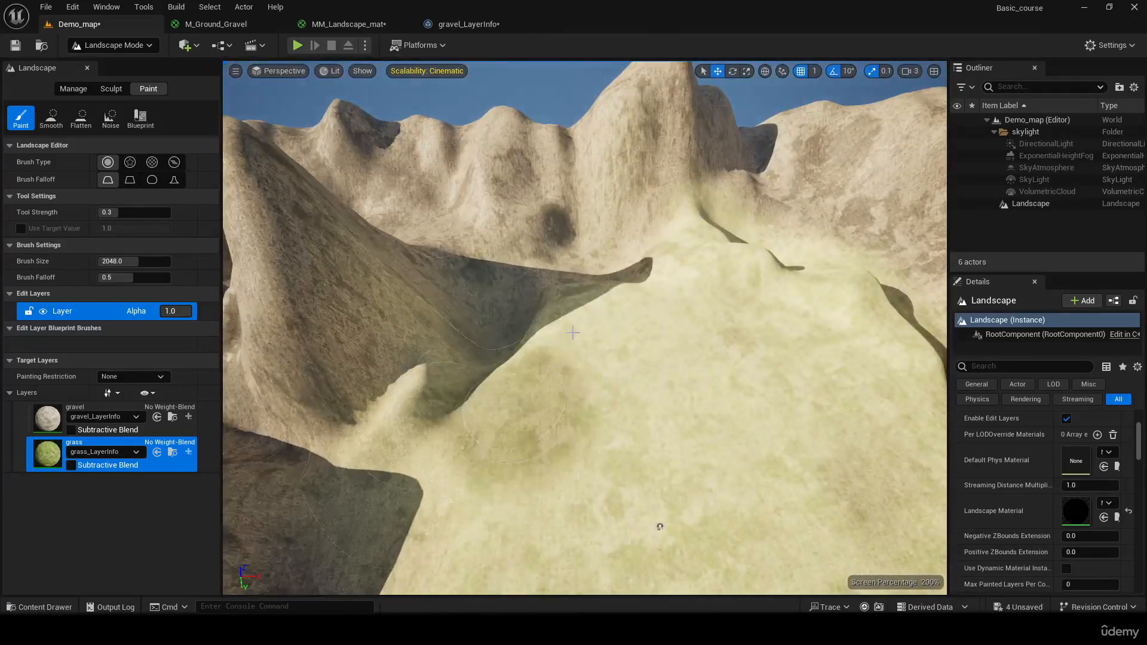
Step: View the painted valley from further around and switch from the Paint tool to the Smooth tool
right_click_drag(496, 340, 511, 350)
right_click_drag(656, 508, 783, 427)
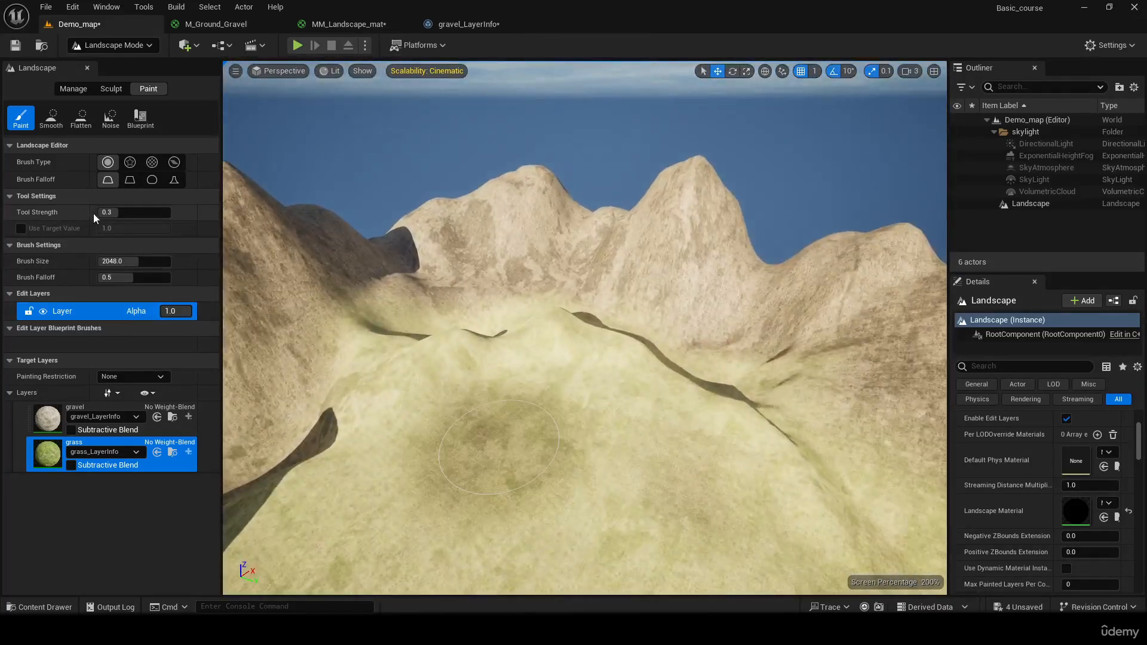
left_click(49, 119)
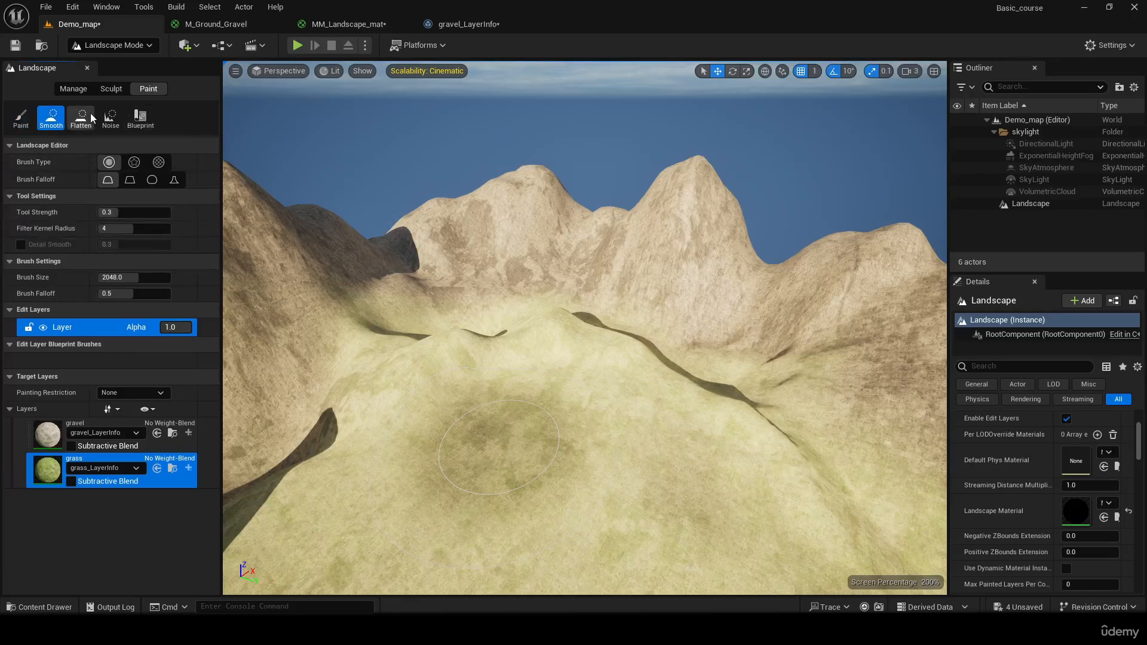
Step: Look over the Flatten, Blueprint and Noise tools for landscape painting, and return to the Paint tool
left_click(88, 119)
left_click(19, 114)
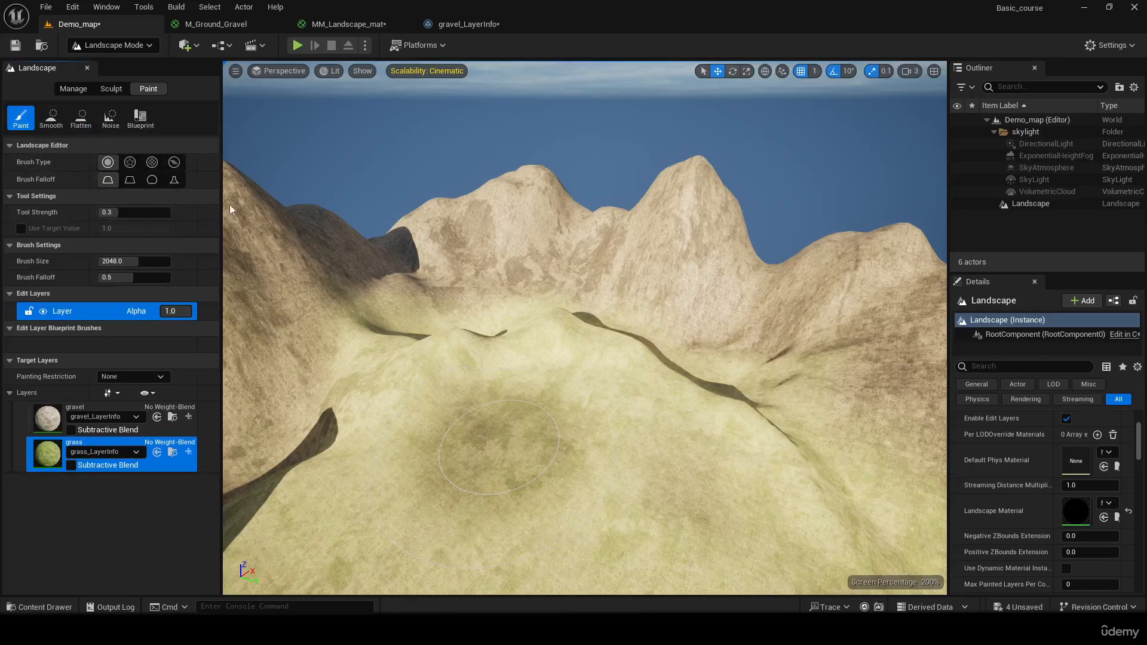
mouse_move(528, 249)
right_mouse_down()
mouse_move(526, 281)
mouse_move(388, 275)
mouse_move(310, 310)
mouse_move(287, 301)
mouse_move(239, 317)
mouse_move(358, 305)
right_mouse_up()
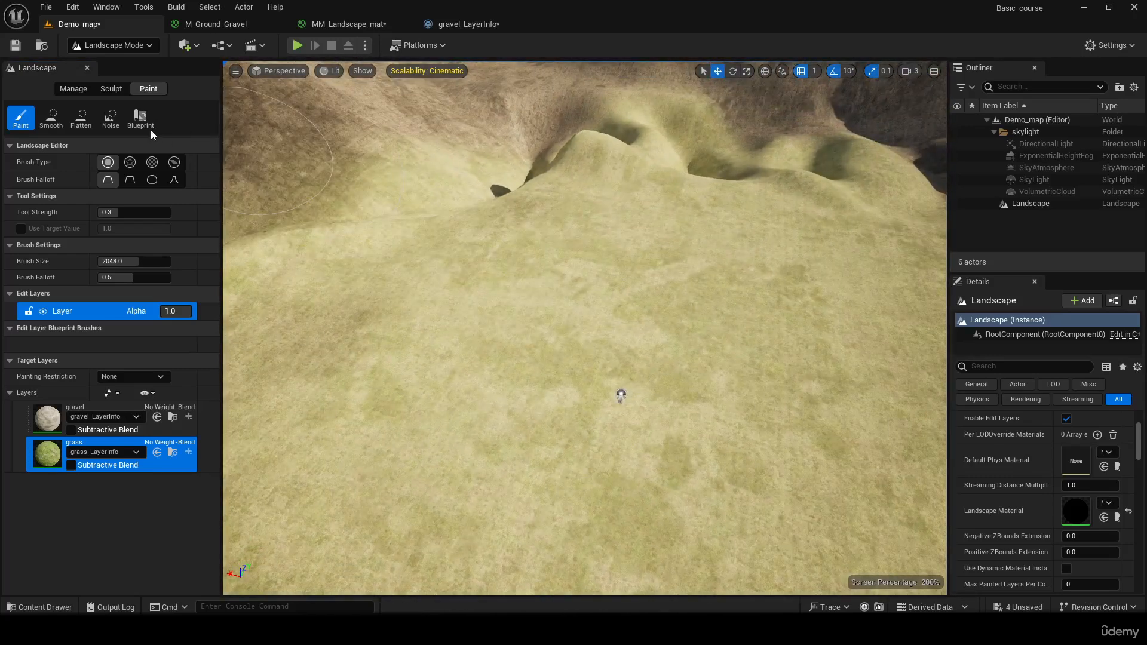
left_click(135, 120)
left_click(110, 119)
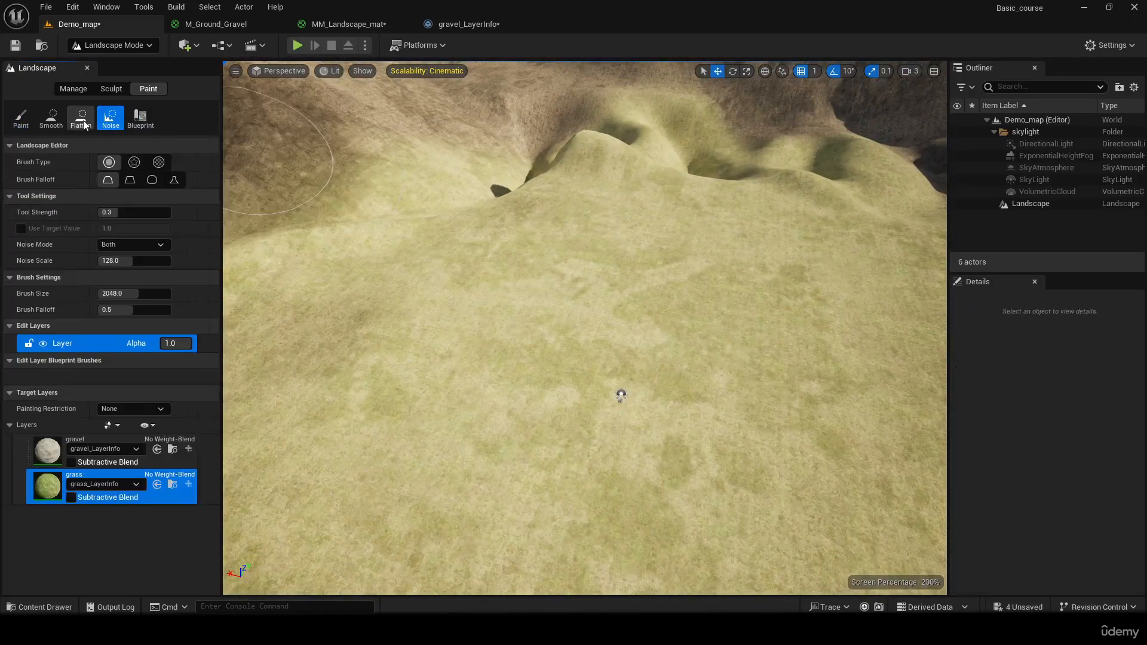
left_click(11, 119)
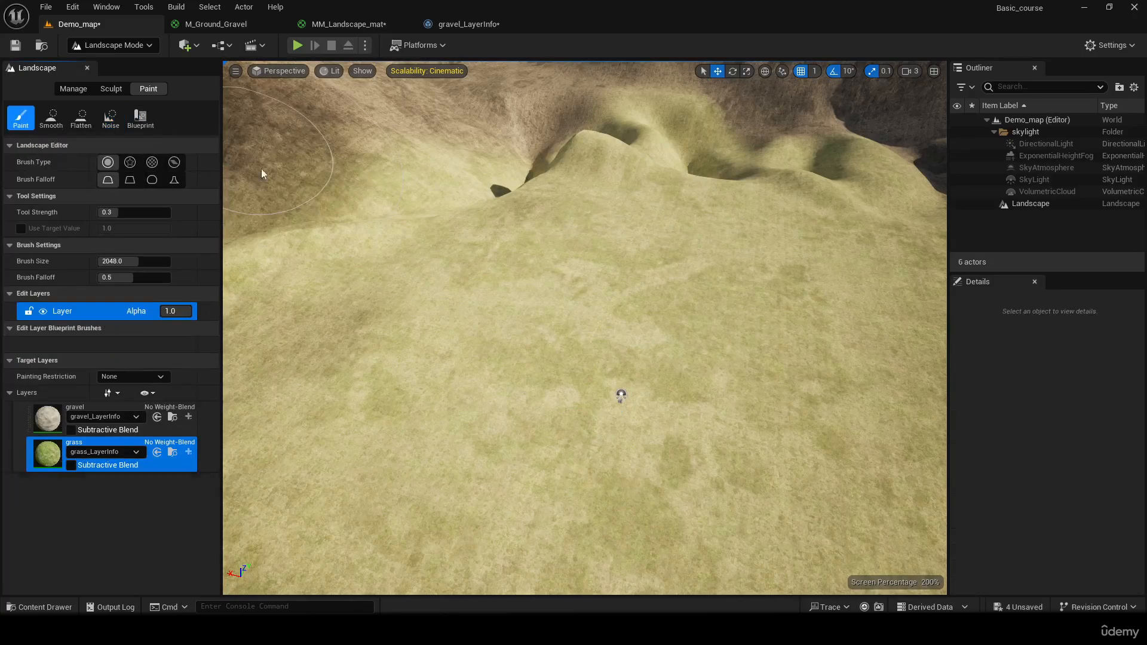
Step: Save the Demo_map level and view the painted grass valley with the surrounding mountains
left_click(15, 47)
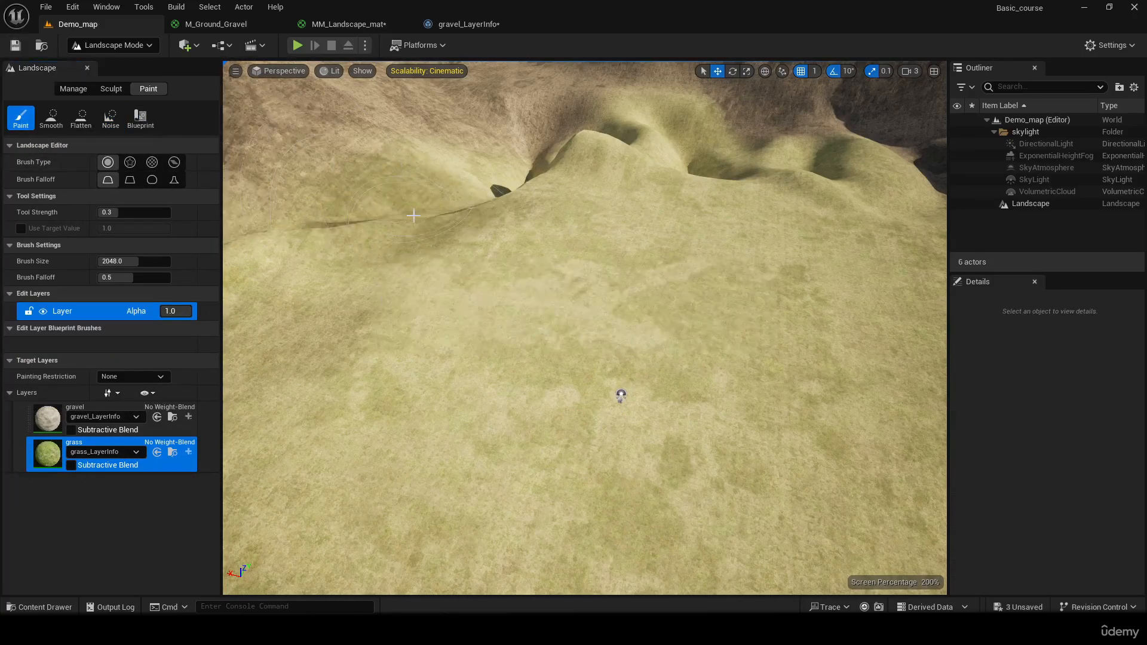
mouse_move(681, 350)
right_mouse_down()
mouse_move(567, 305)
mouse_move(304, 364)
mouse_move(382, 362)
mouse_move(645, 281)
mouse_move(836, 287)
mouse_move(746, 239)
mouse_move(508, 257)
mouse_move(287, 250)
mouse_move(550, 263)
mouse_move(746, 299)
mouse_move(717, 323)
mouse_move(642, 311)
right_mouse_up()
key("d")
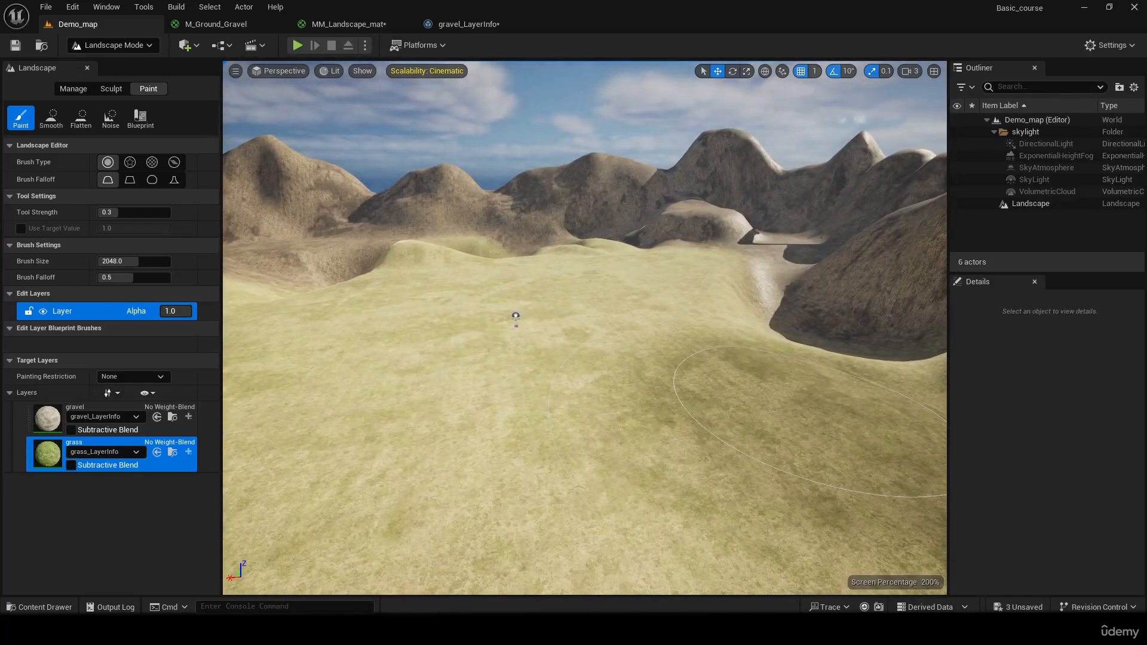